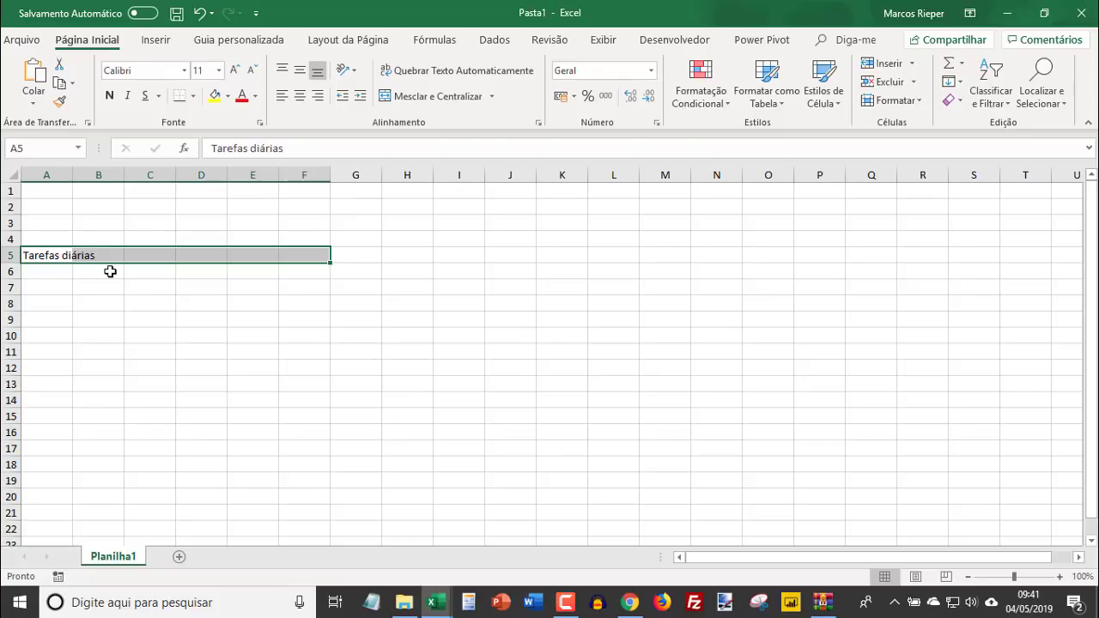
# - Center the title "Tarefas diárias" across the selected cells A5:F5 with the horizontal alignment "Centralizar seleção", without merging them
pyautogui.hotkey('ctrl', '1')
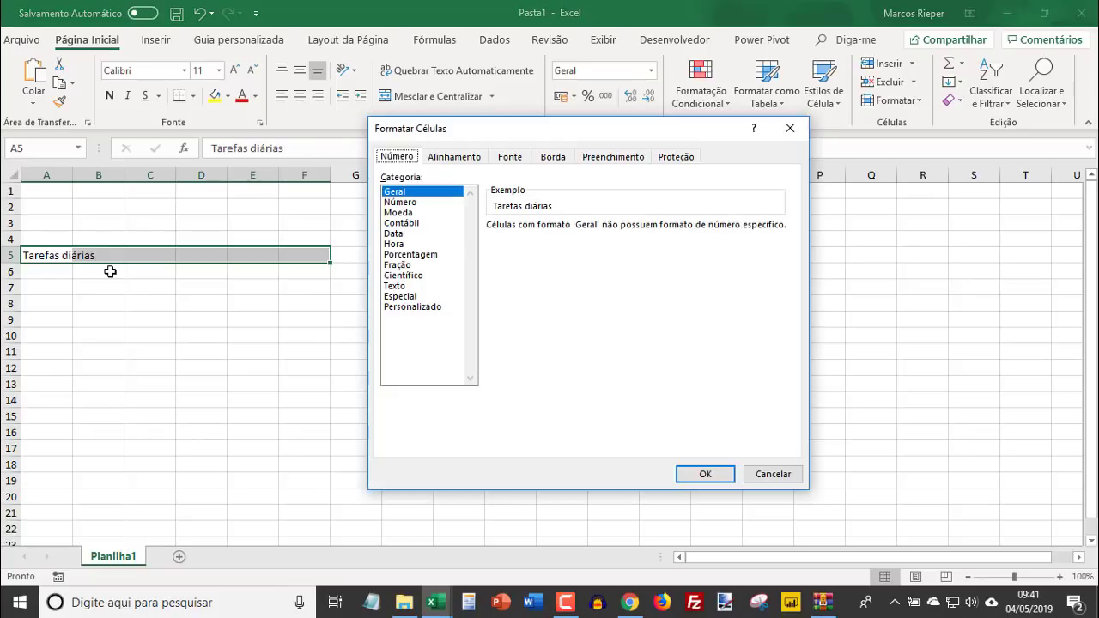
pyautogui.click(465, 161)
pyautogui.click(437, 211)
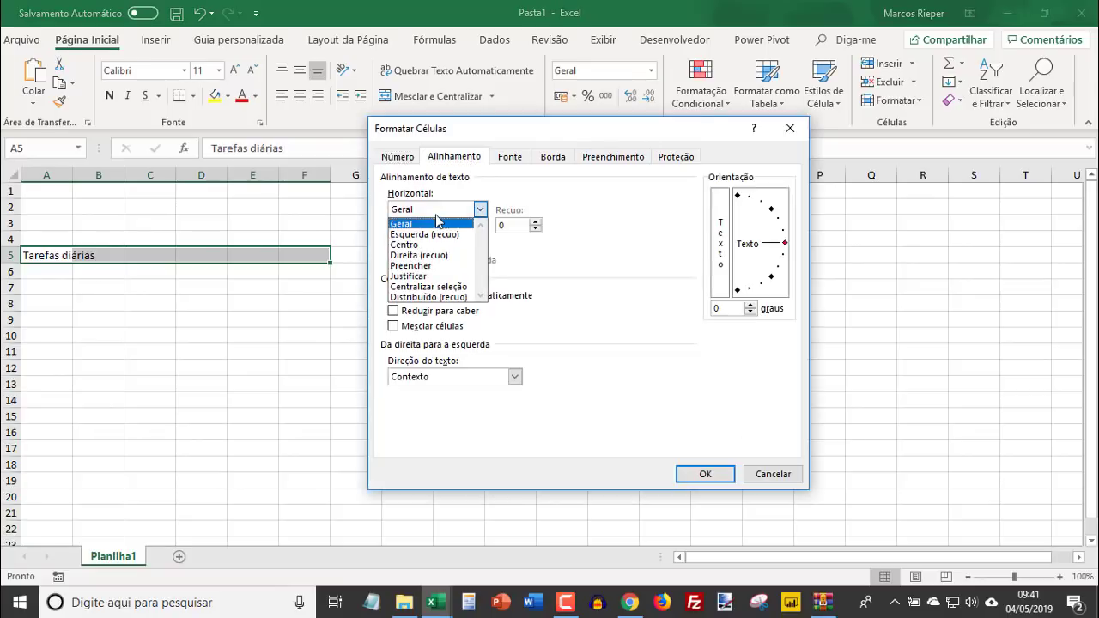
pyautogui.click(434, 286)
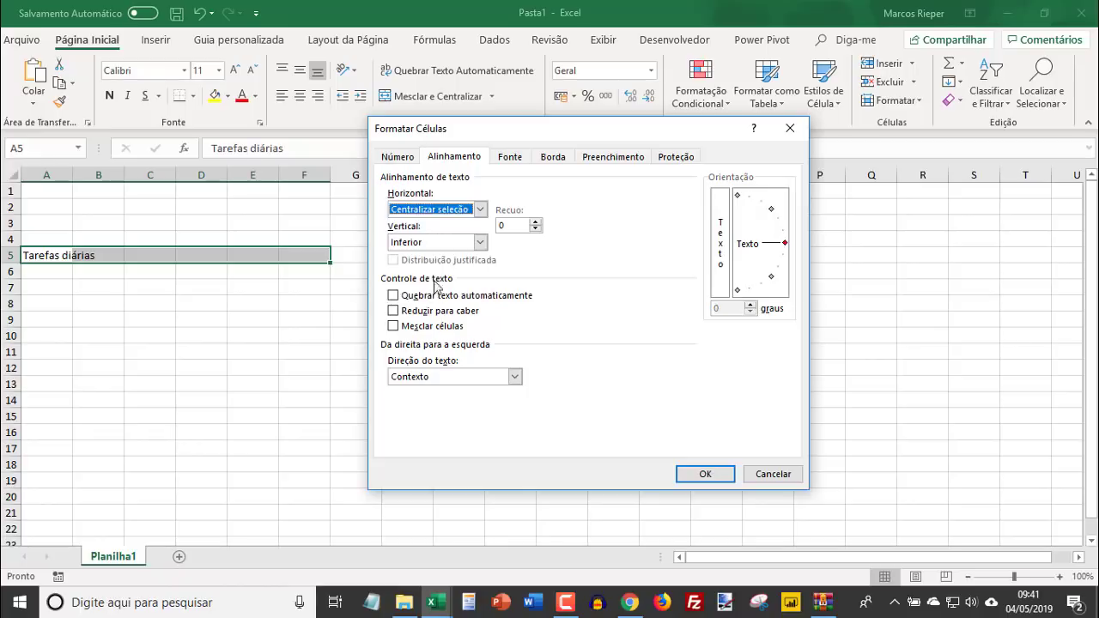
pyautogui.click(710, 478)
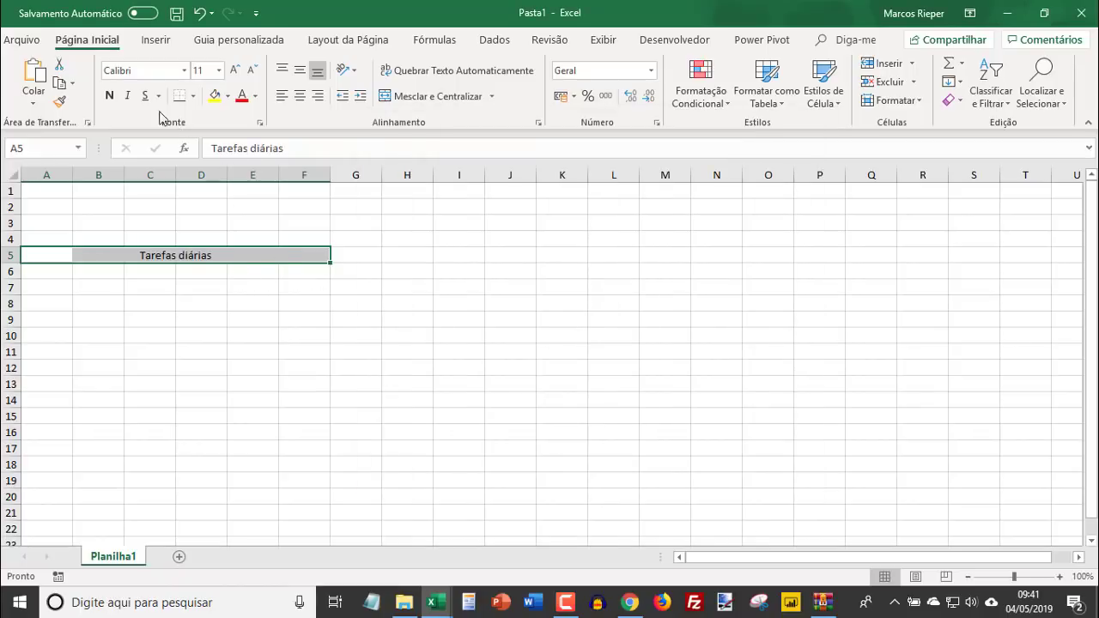
# - Give the title row A5:F5 thick outside borders and make its text bold
pyautogui.click(194, 96)
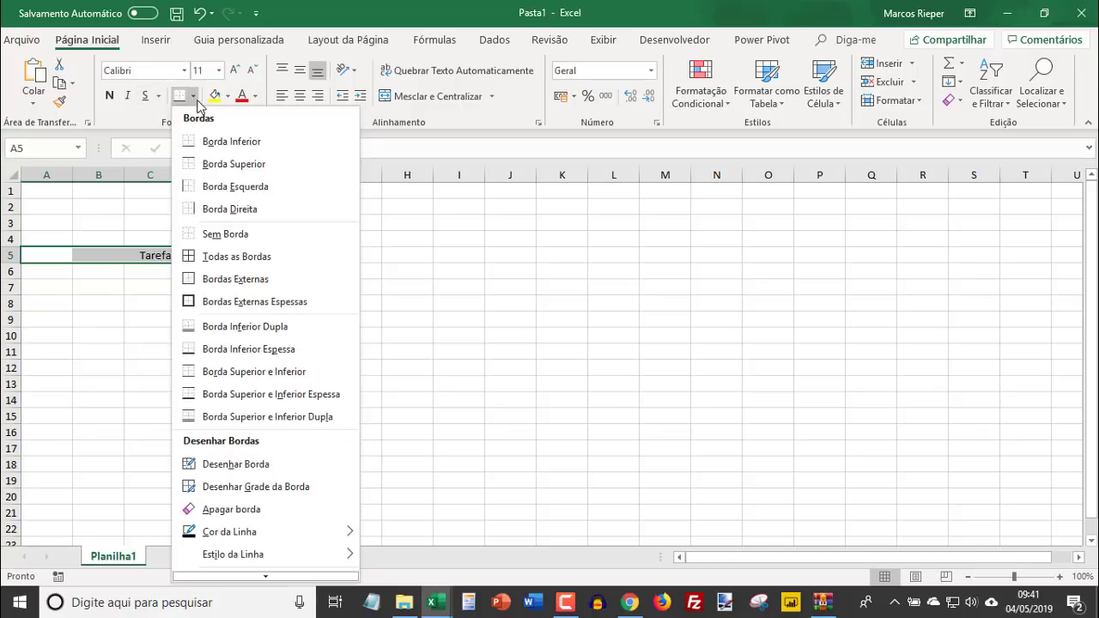
pyautogui.click(223, 301)
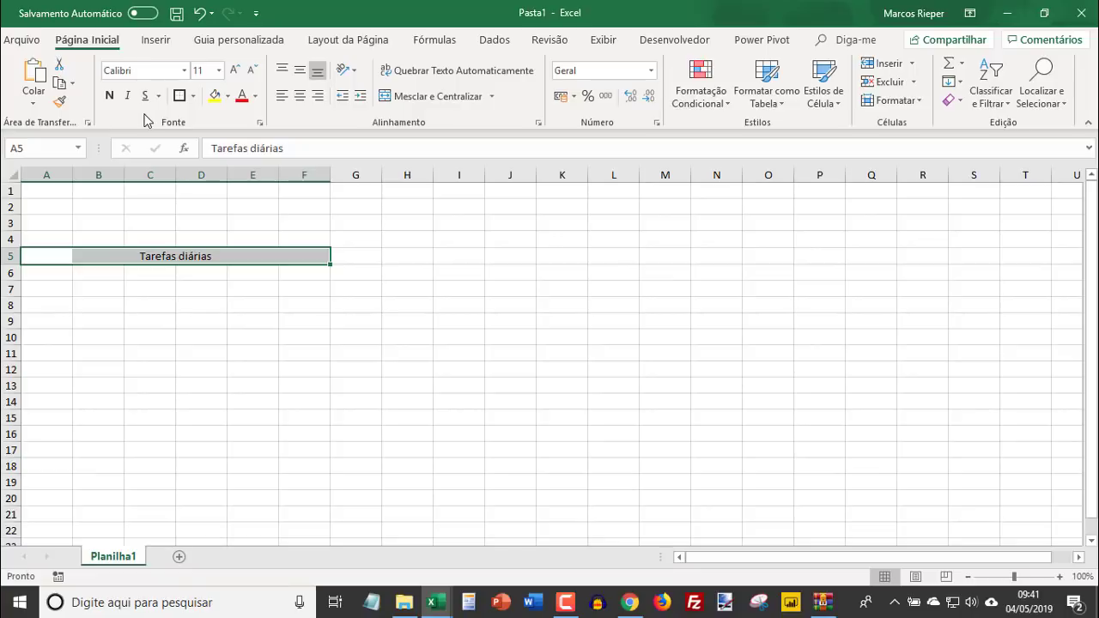
pyautogui.click(109, 95)
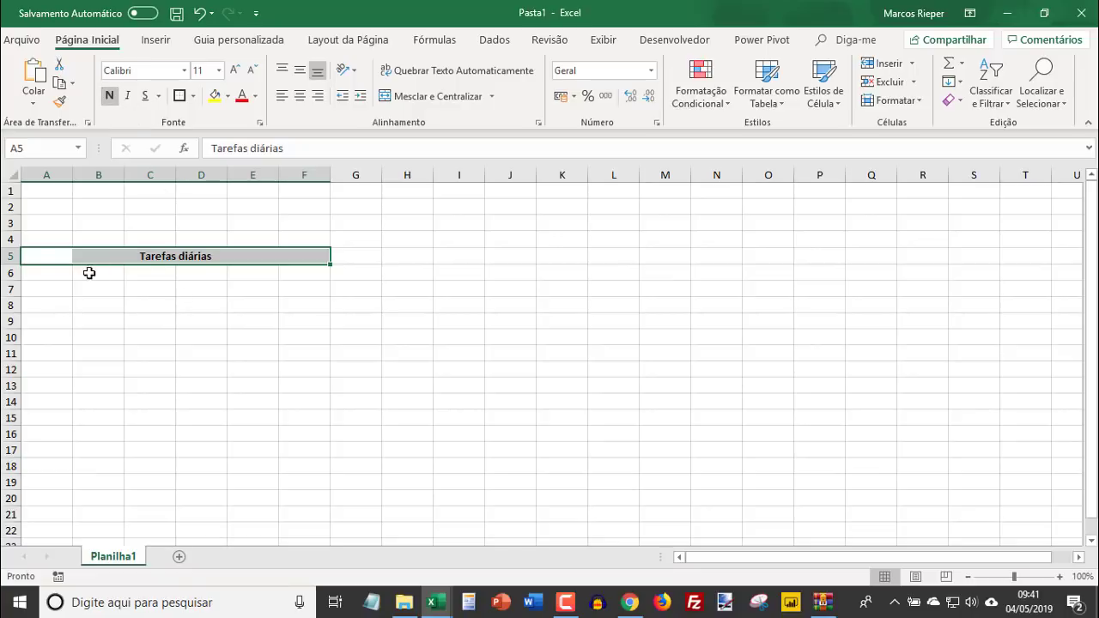
pyautogui.click(60, 273)
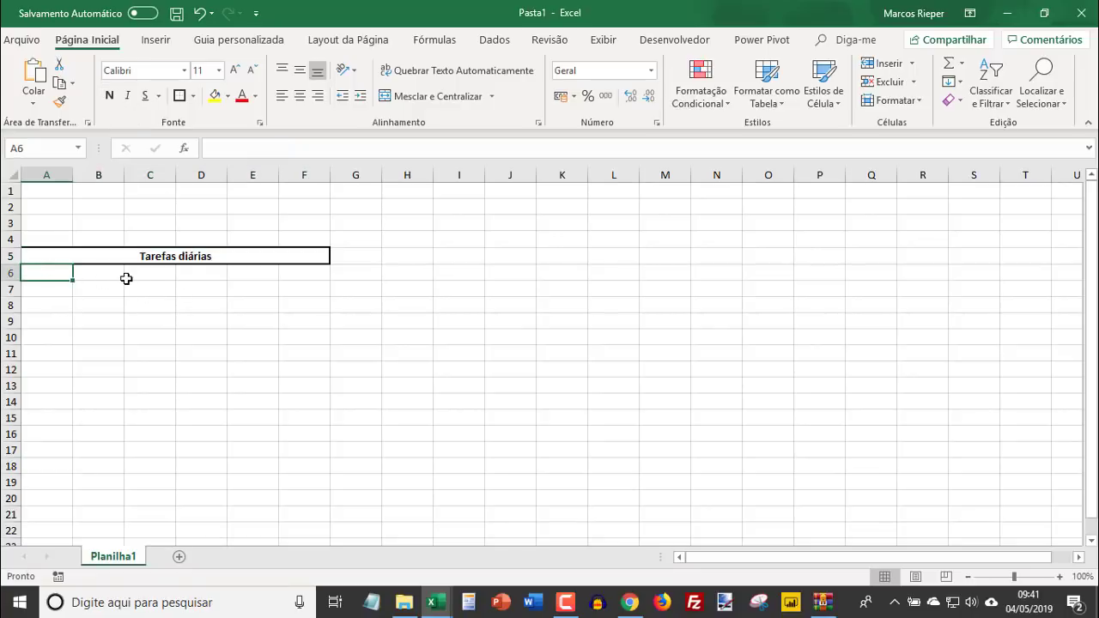
# - Hide the sheet's gridlines and widen columns A to F evenly
pyautogui.click(494, 41)
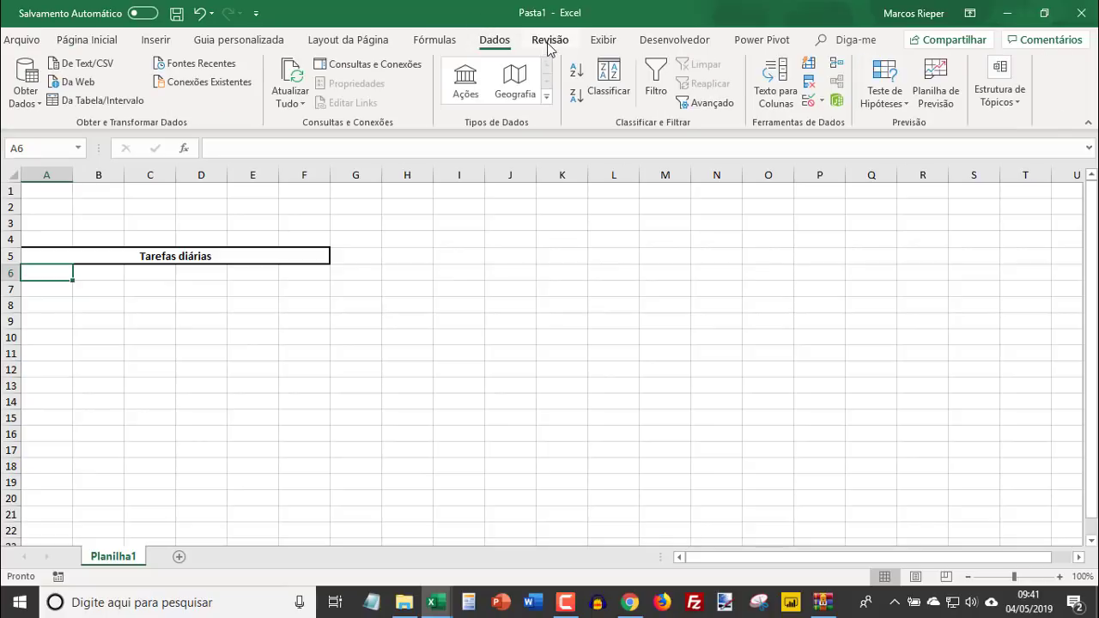
pyautogui.click(548, 42)
pyautogui.click(609, 40)
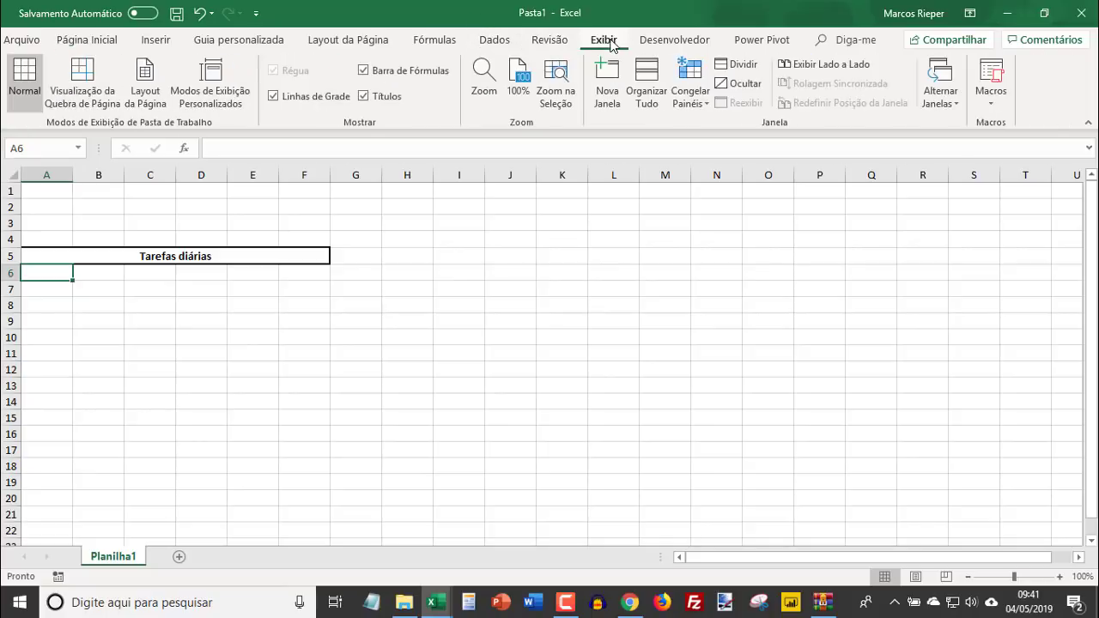
pyautogui.click(303, 98)
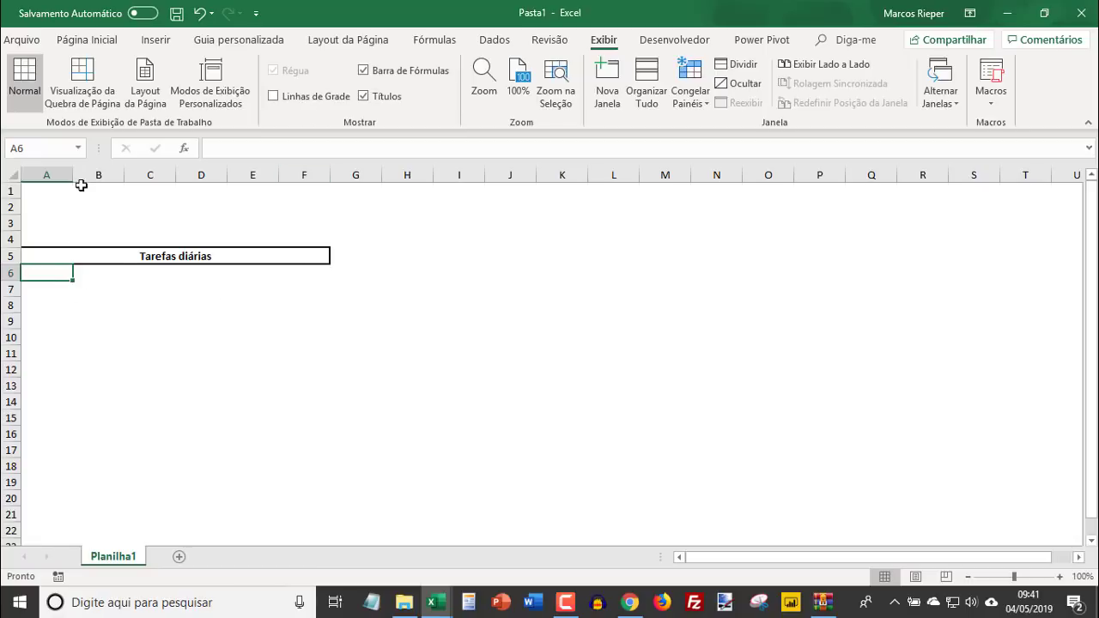
pyautogui.moveTo(67, 175); pyautogui.dragTo(359, 175)
# - Enter the column headers "Descrição da atividade", "Data" and "Horário" in cells A6 to C6
pyautogui.click(47, 285)
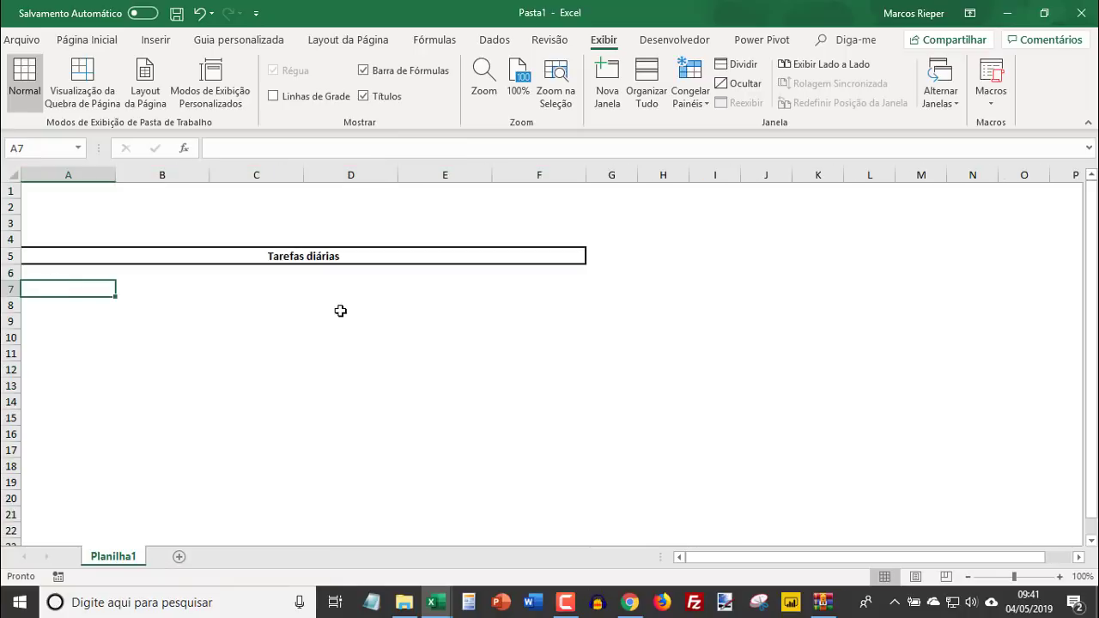
pyautogui.press('Up')
pyautogui.write('Desc')
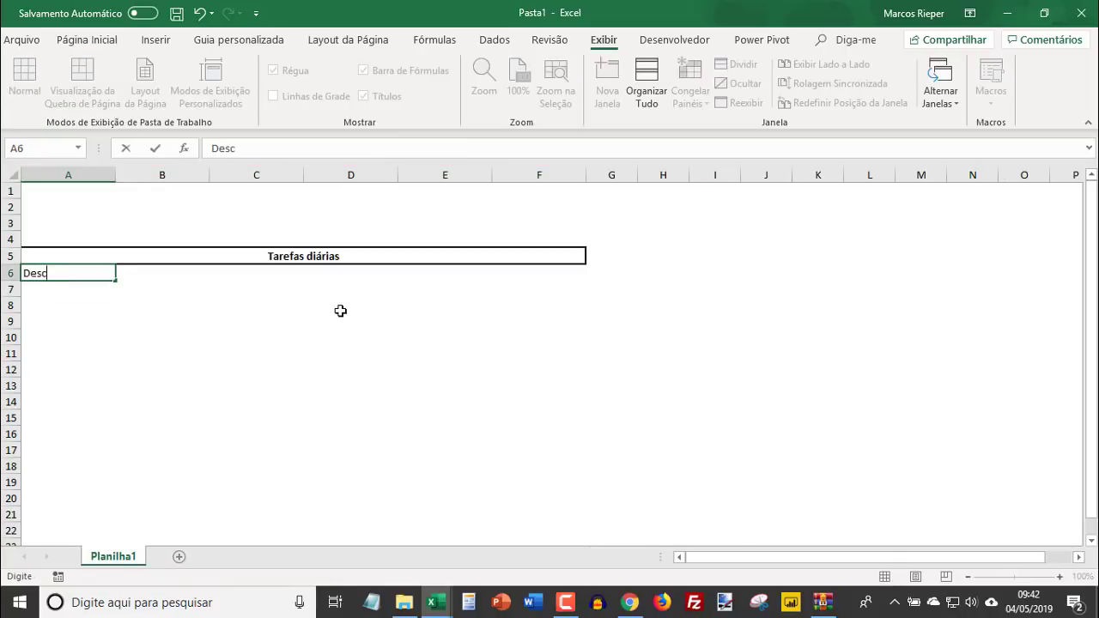
pyautogui.write('rição da atividade')
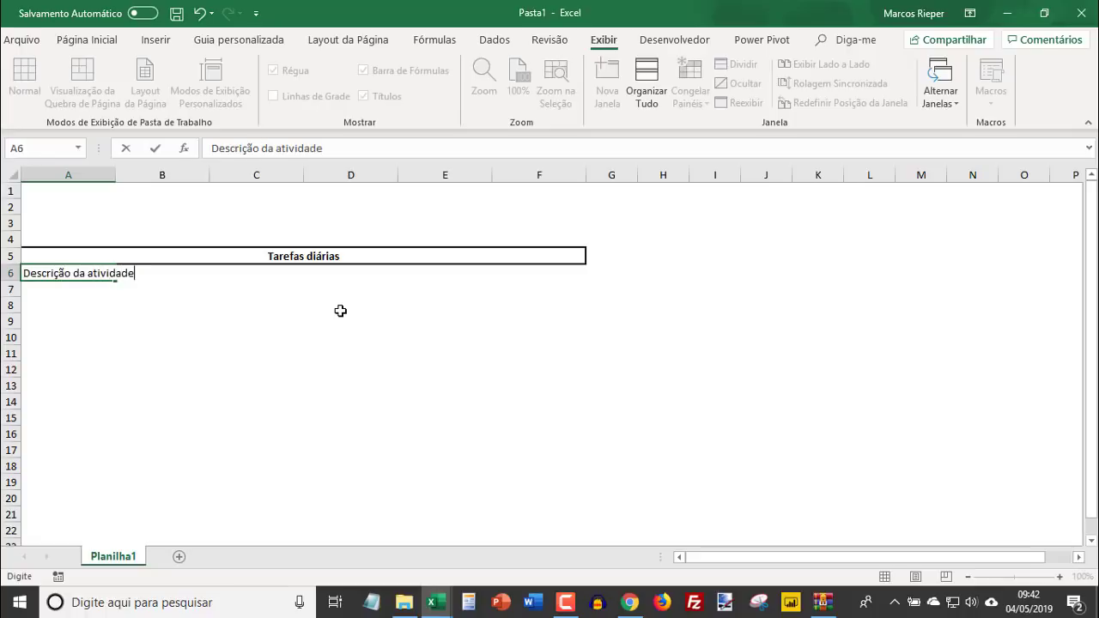
pyautogui.press('Tab')
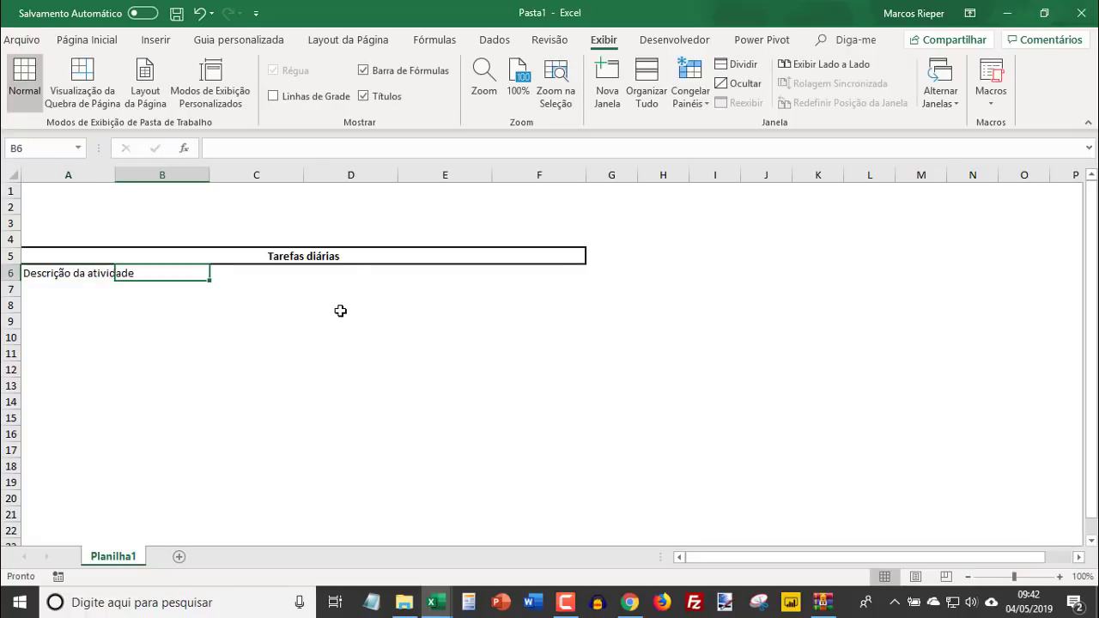
pyautogui.write('Data')
pyautogui.press('Tab')
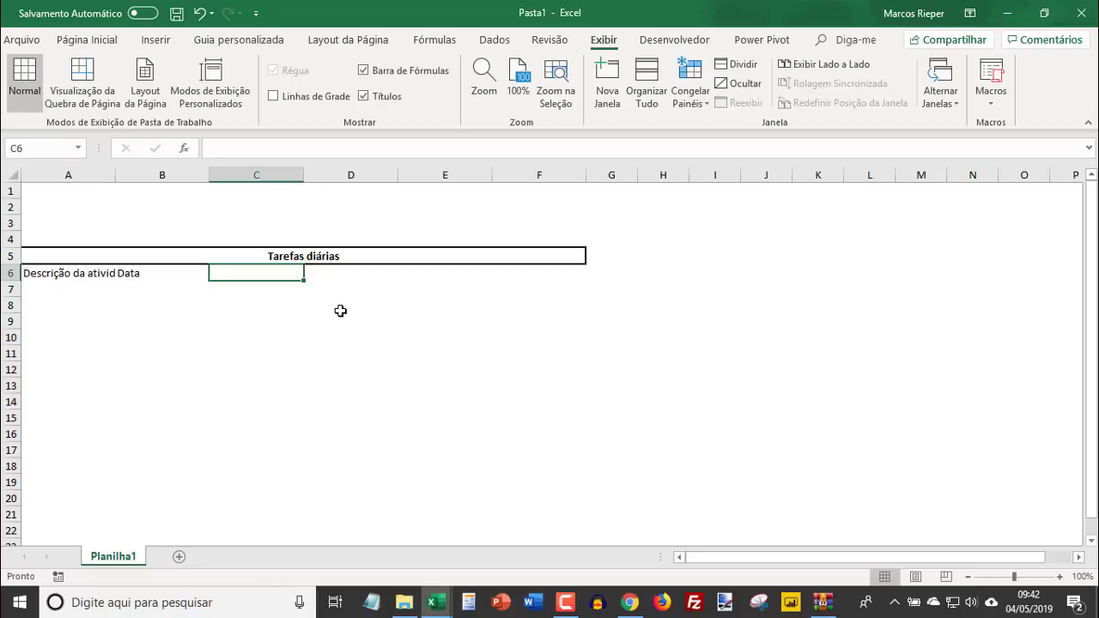
pyautogui.write('Horário')
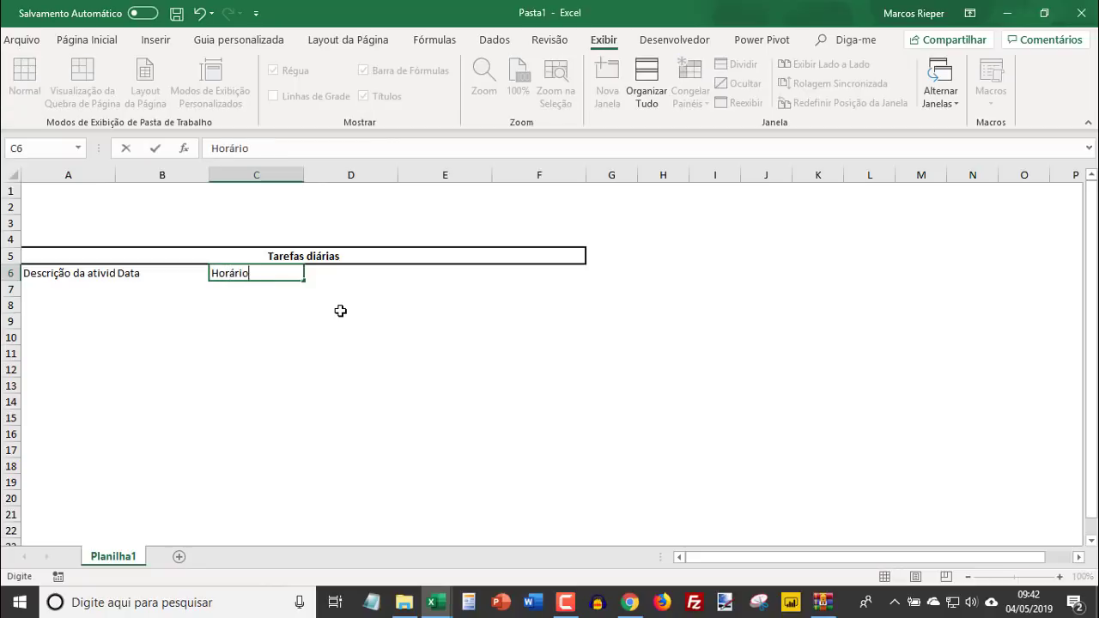
# - Enter the column headers "Esforço horas", "Término estimado" and "Conclusão" in cells D6 to F6
pyautogui.press('Tab')
pyautogui.write('Esforç')
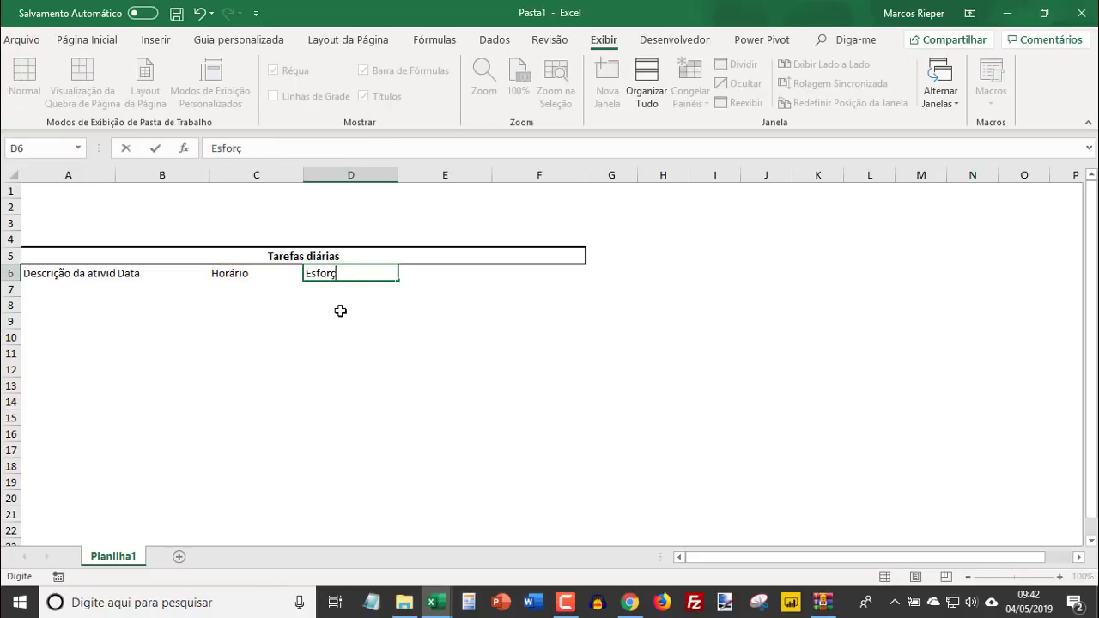
pyautogui.write('o horas')
pyautogui.press('Tab')
pyautogui.write('T')
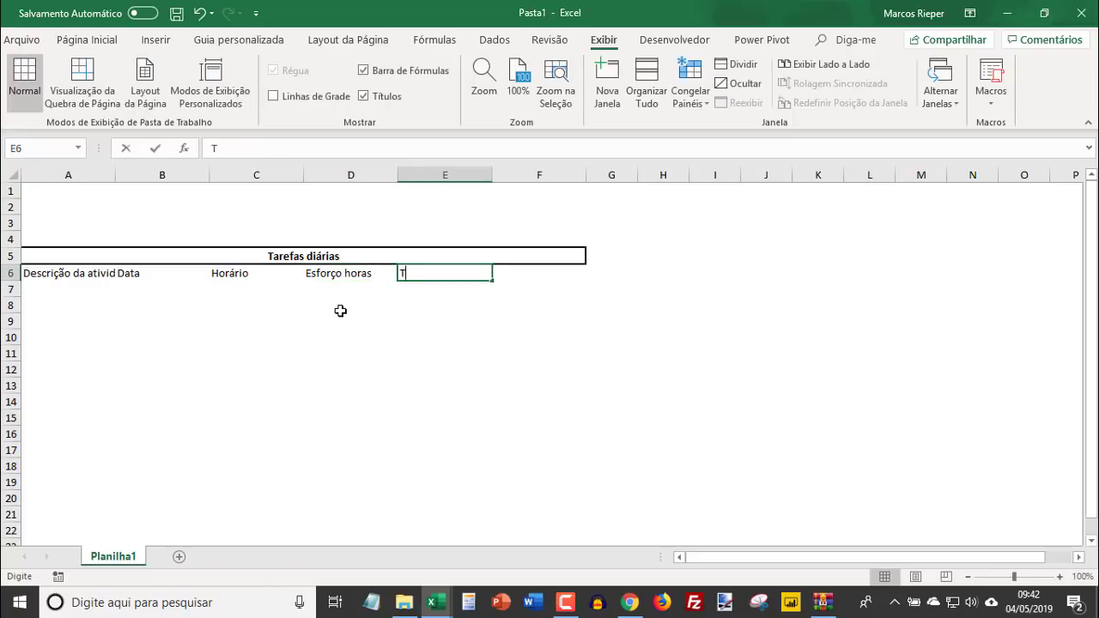
pyautogui.write('érmino estimado')
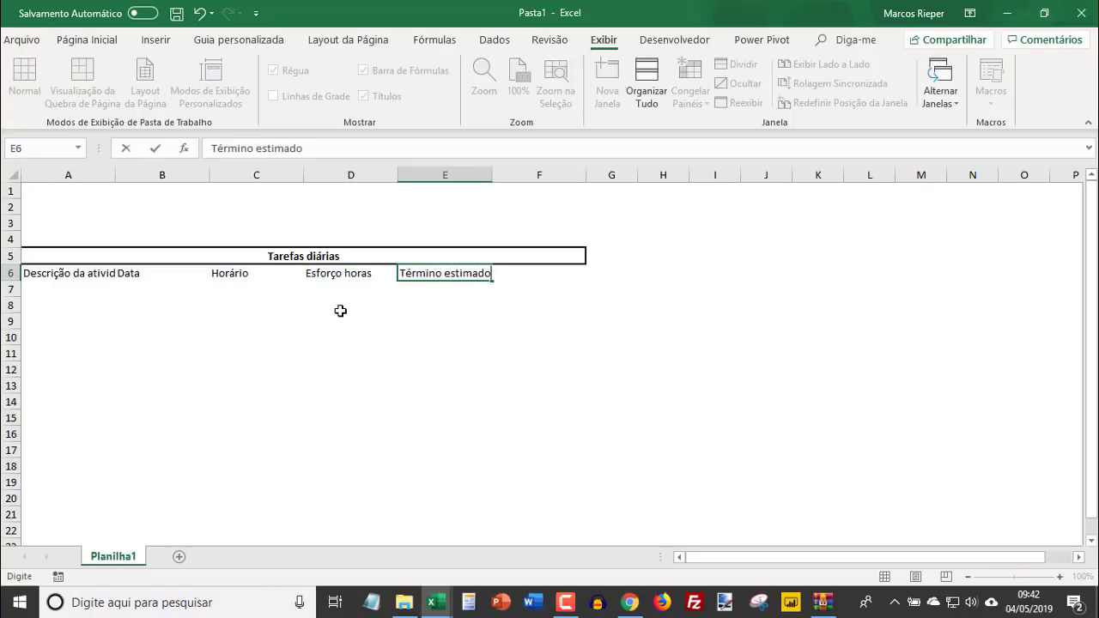
pyautogui.press('Tab')
pyautogui.write('Conclusão')
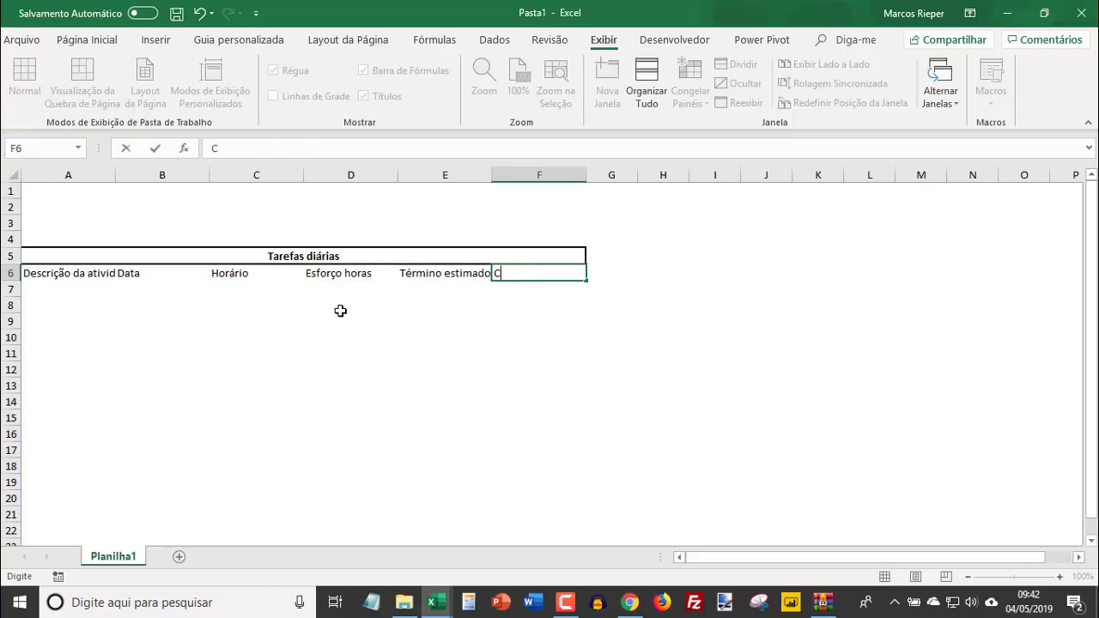
pyautogui.press('Return')
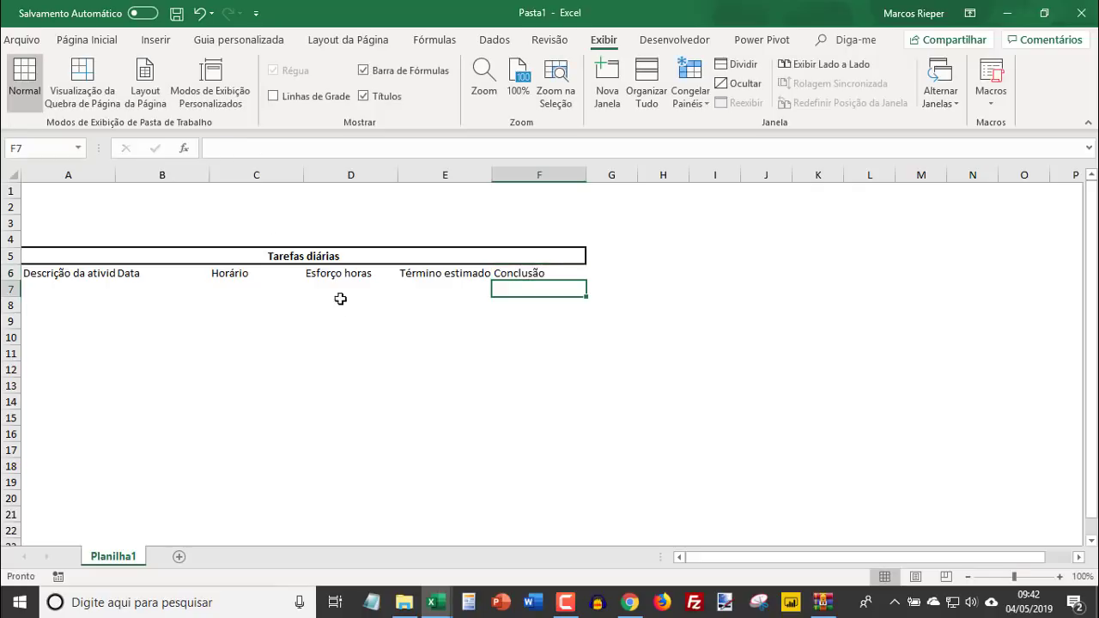
# - Autofit columns A to F to their contents, widening B to F evenly and making column A wider than the others
pyautogui.moveTo(91, 175); pyautogui.dragTo(513, 175)
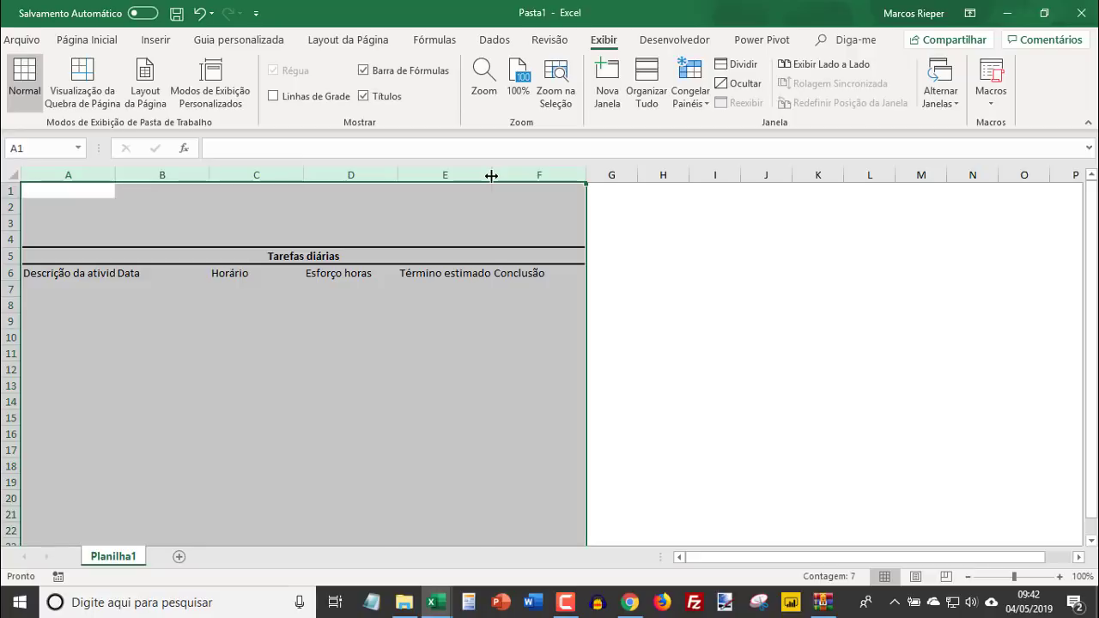
pyautogui.doubleClick(491, 175)
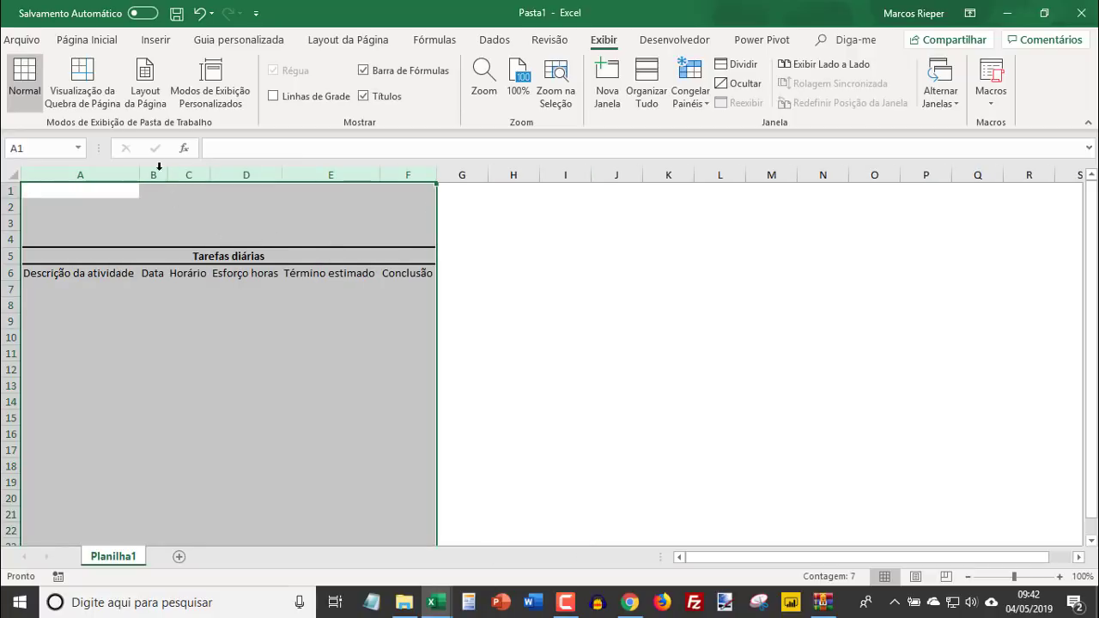
pyautogui.moveTo(159, 167); pyautogui.dragTo(400, 176)
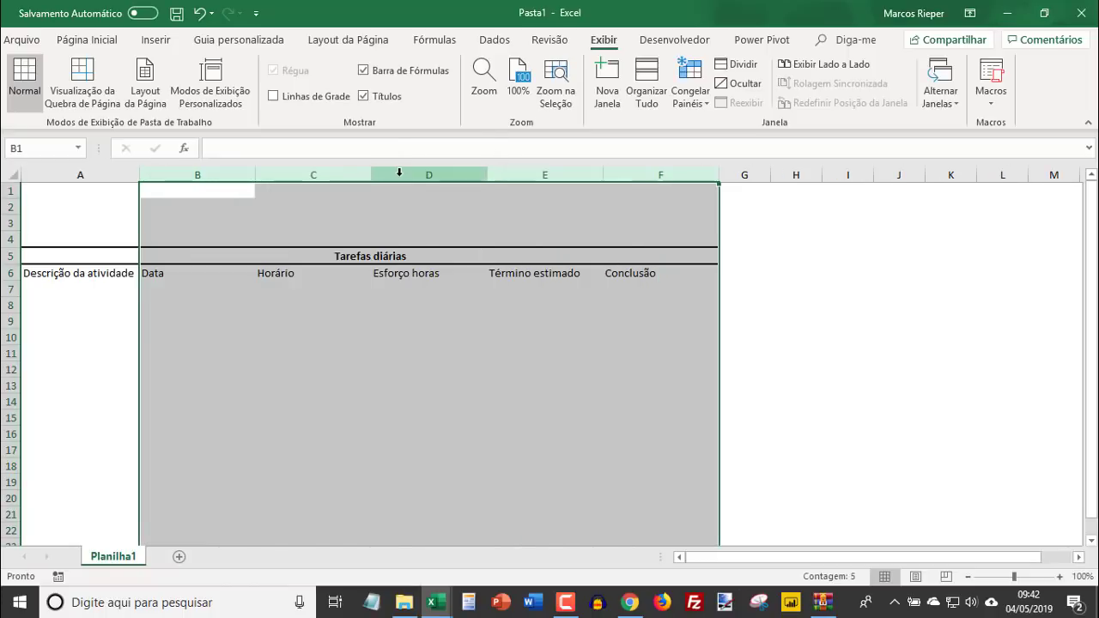
pyautogui.click(210, 273)
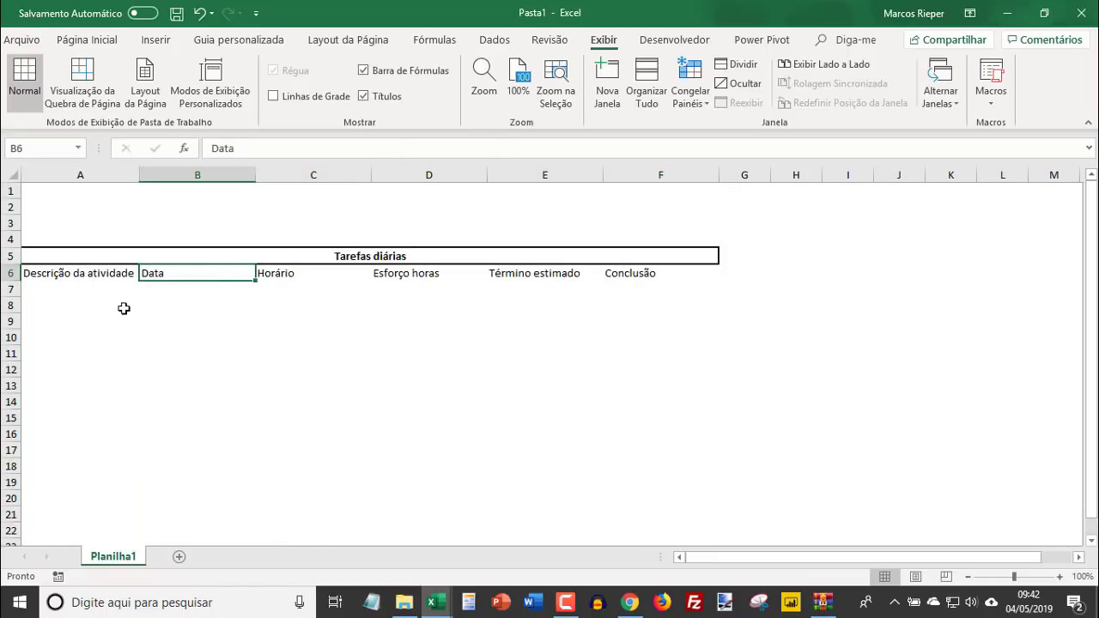
pyautogui.moveTo(139, 175); pyautogui.dragTo(208, 183)
# - Enter "Baixar arquivos do Banco do Brasil" as the first activity description in cell A7
pyautogui.click(120, 294)
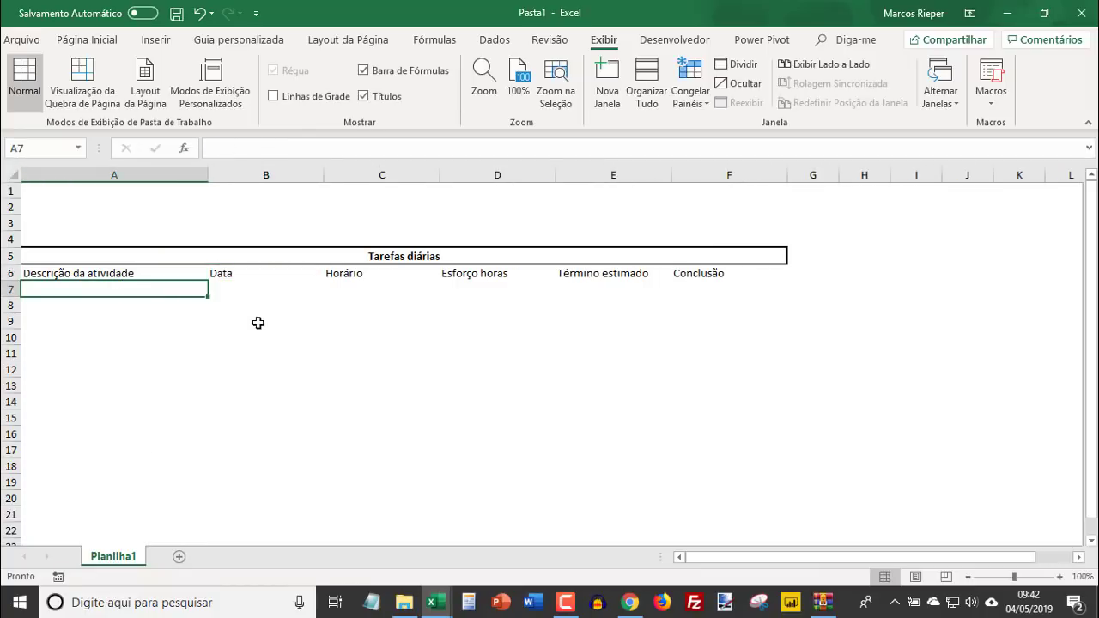
pyautogui.write('Baix')
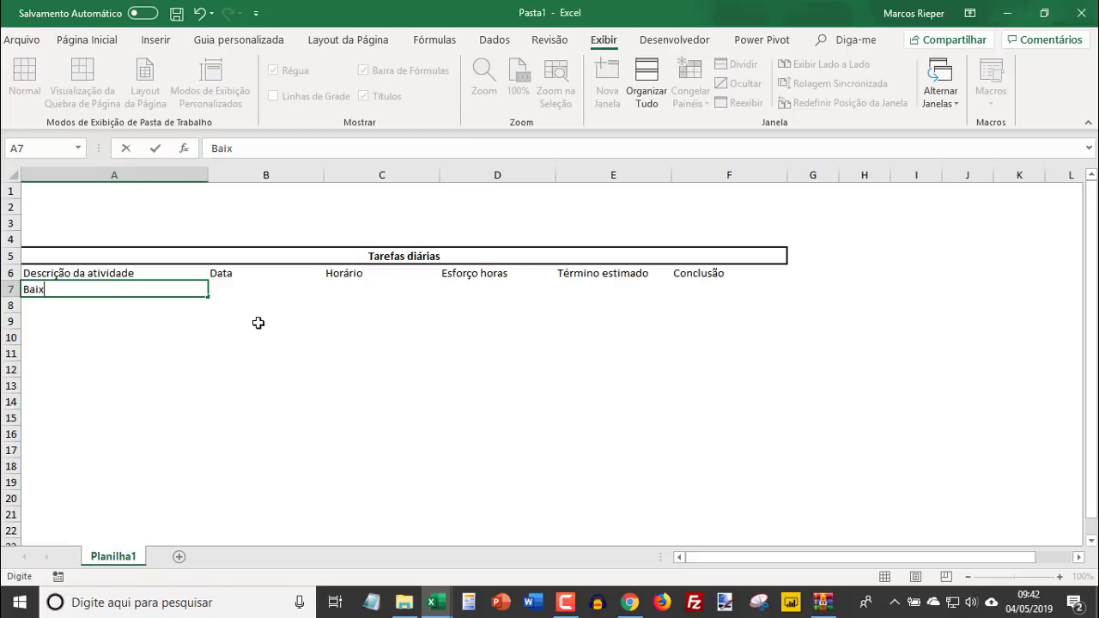
pyautogui.write('ar arquivo')
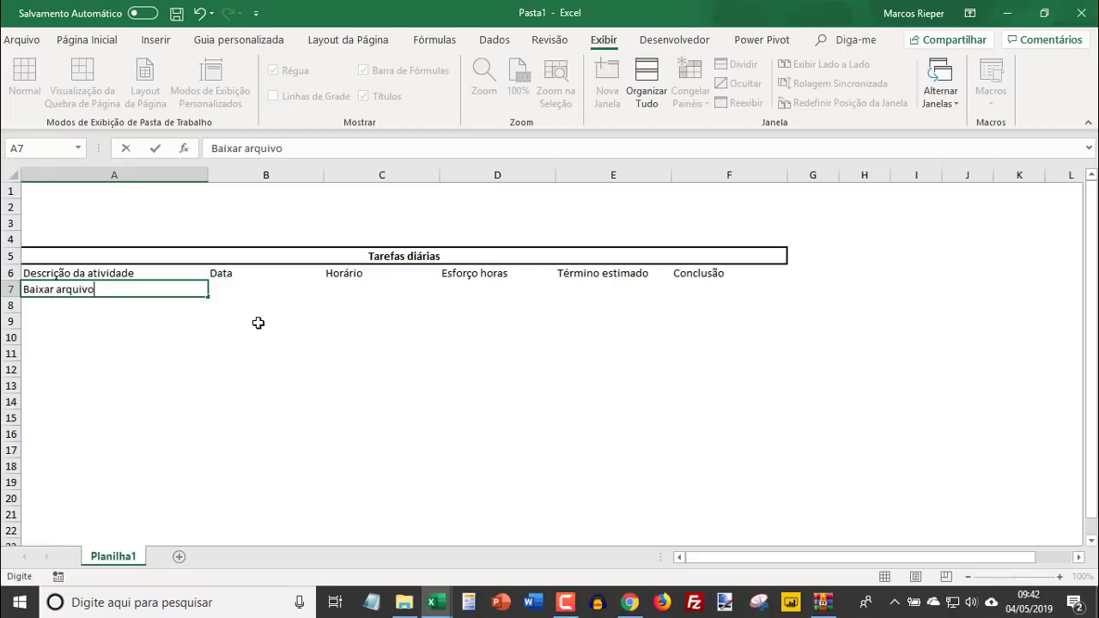
pyautogui.write('s do Bando do')
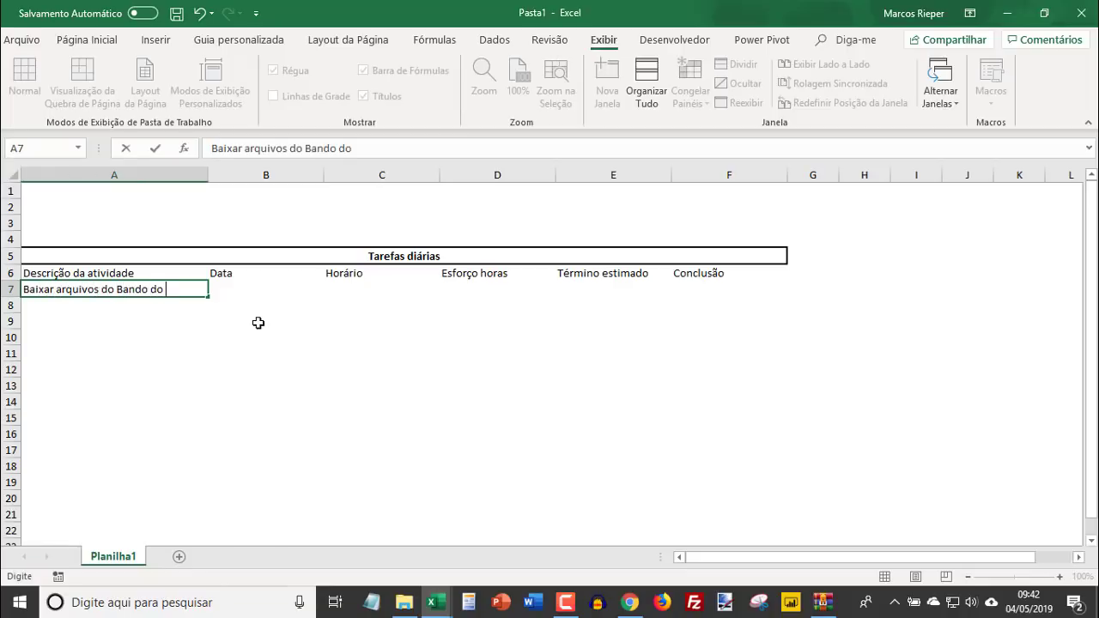
pyautogui.press('BackSpace')
pyautogui.press('BackSpace')
pyautogui.press('BackSpace')
pyautogui.write('co do Brasil')
pyautogui.press('Return')
# - Fill in the first activity's date as 04/05/2019 in B7 and its start time as 08:00 in C7
pyautogui.press('Up')
pyautogui.press('Right')
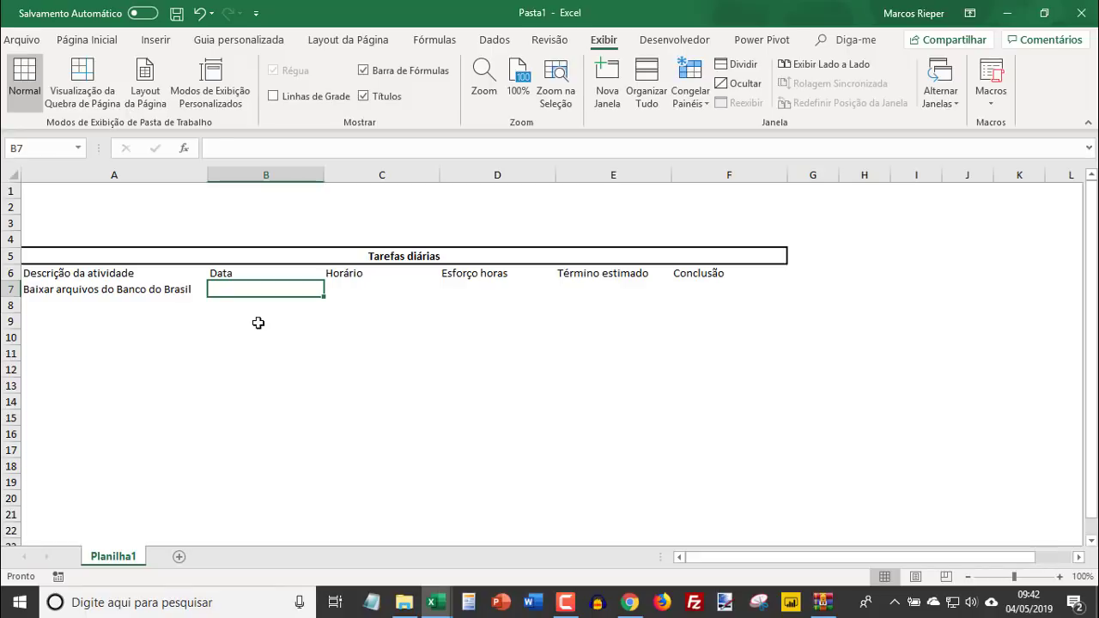
pyautogui.write('04/05/2019')
pyautogui.press('Return')
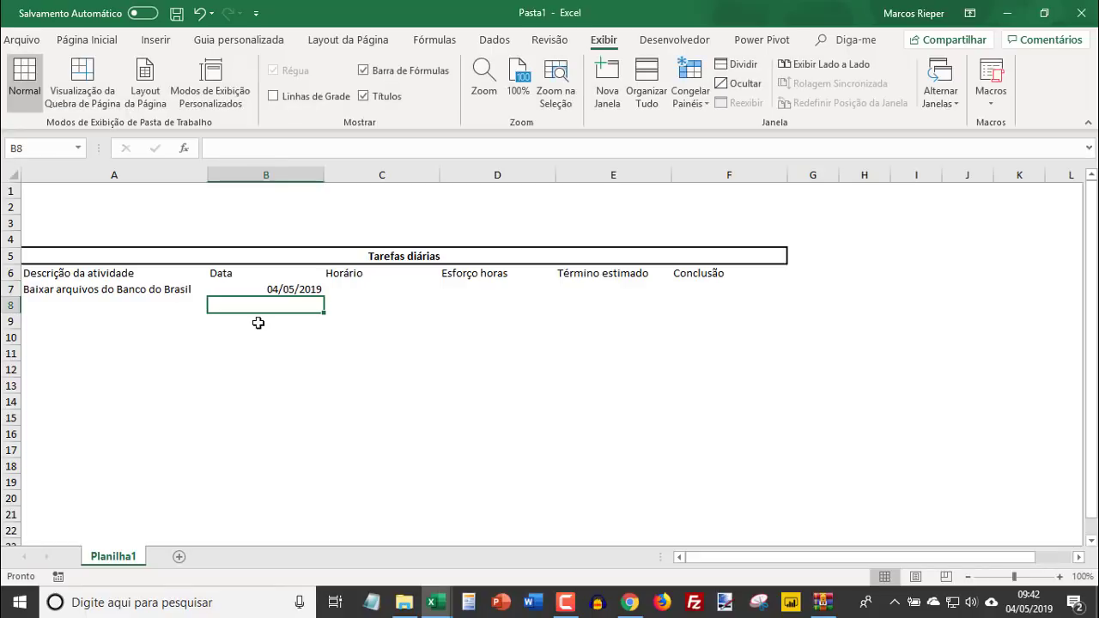
pyautogui.press('Up')
pyautogui.press('Right')
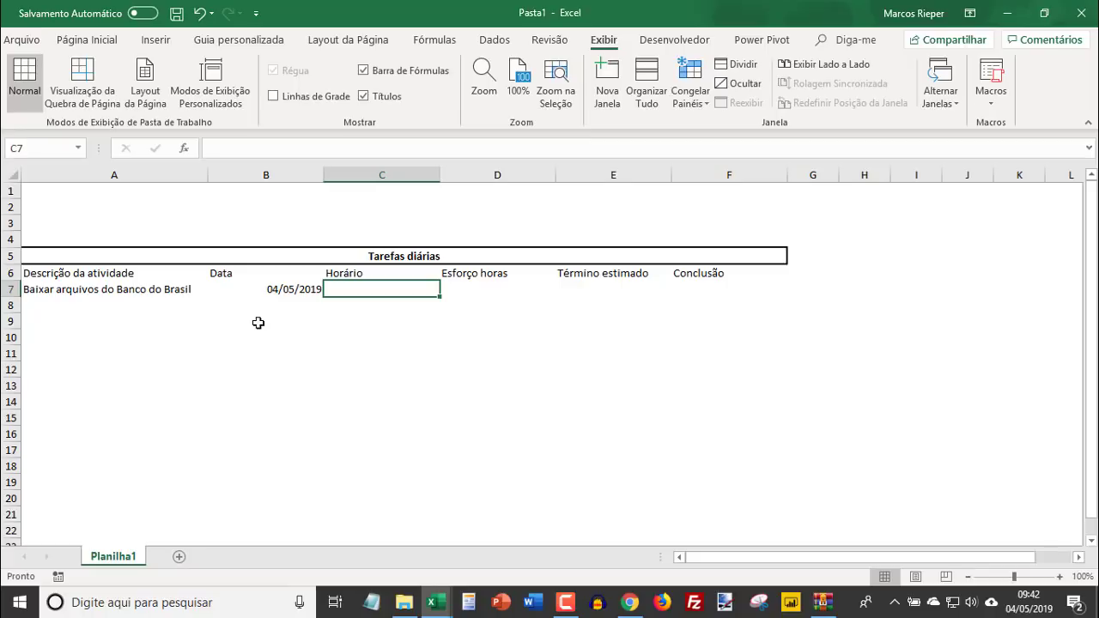
pyautogui.write('08:')
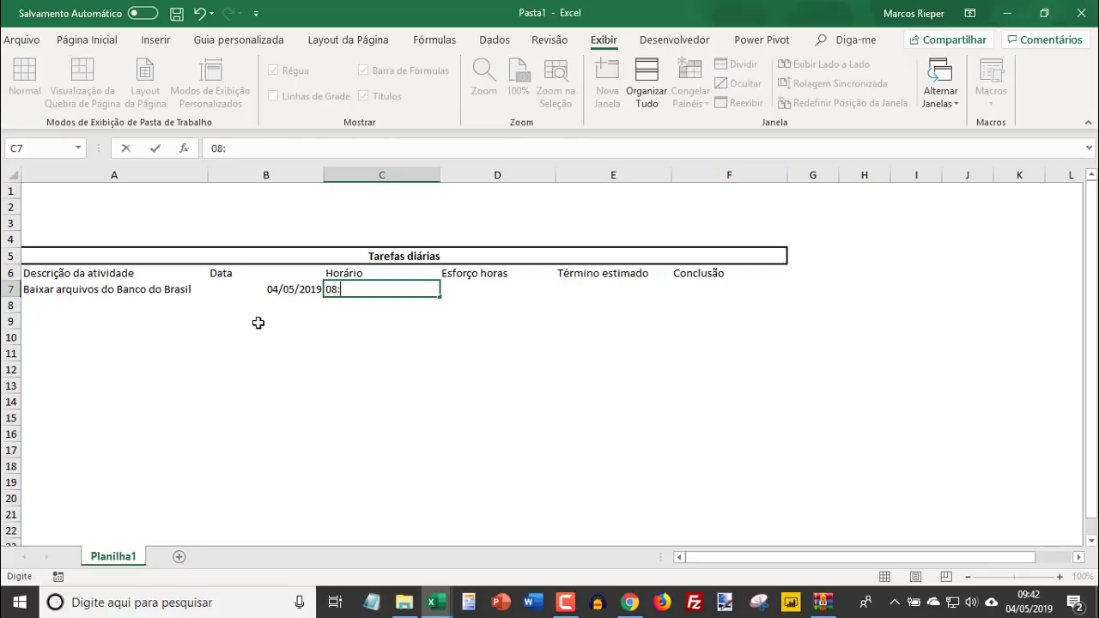
pyautogui.write('00')
pyautogui.press('Return')
pyautogui.press('Up')
pyautogui.press('Right')
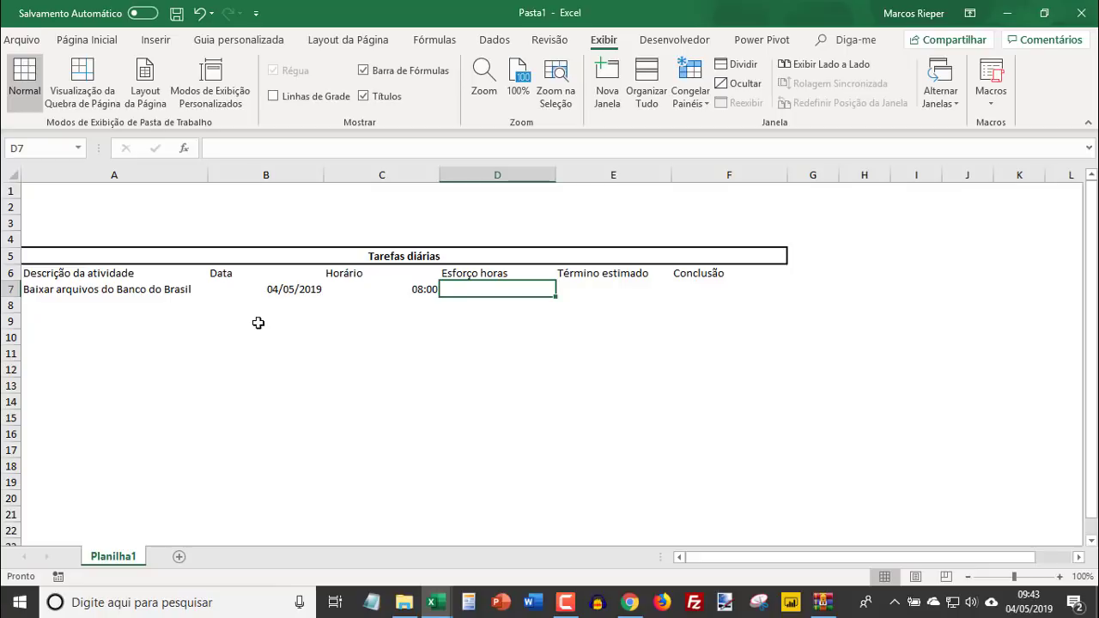
# - Enter 02:00 as the first activity's effort in hours in cell D7
pyautogui.write('02:00')
pyautogui.press('Return')
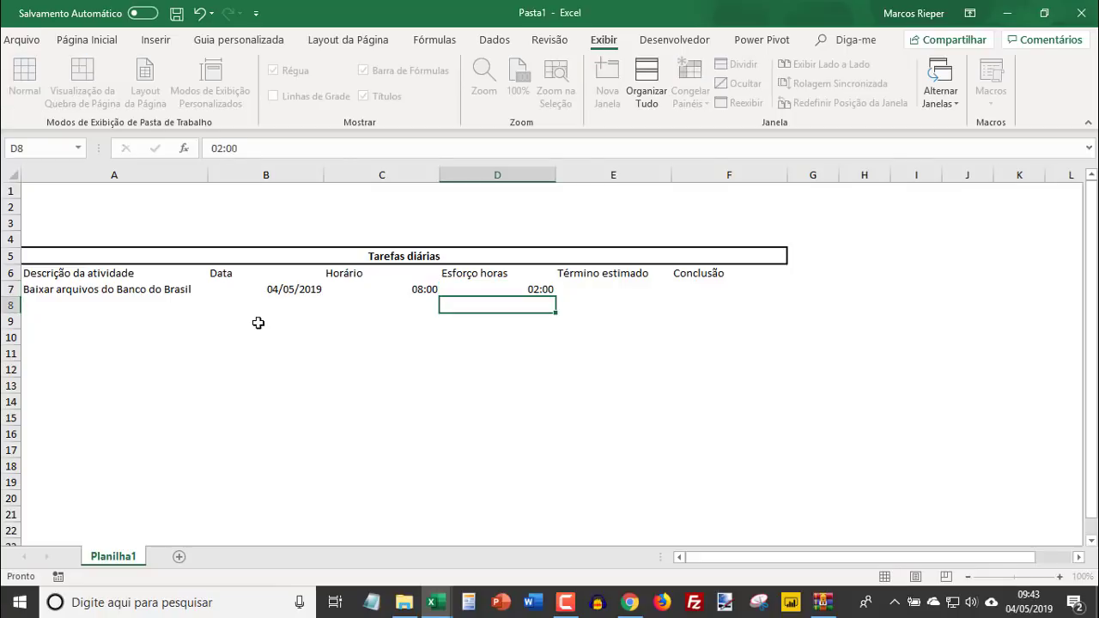
pyautogui.press('Up')
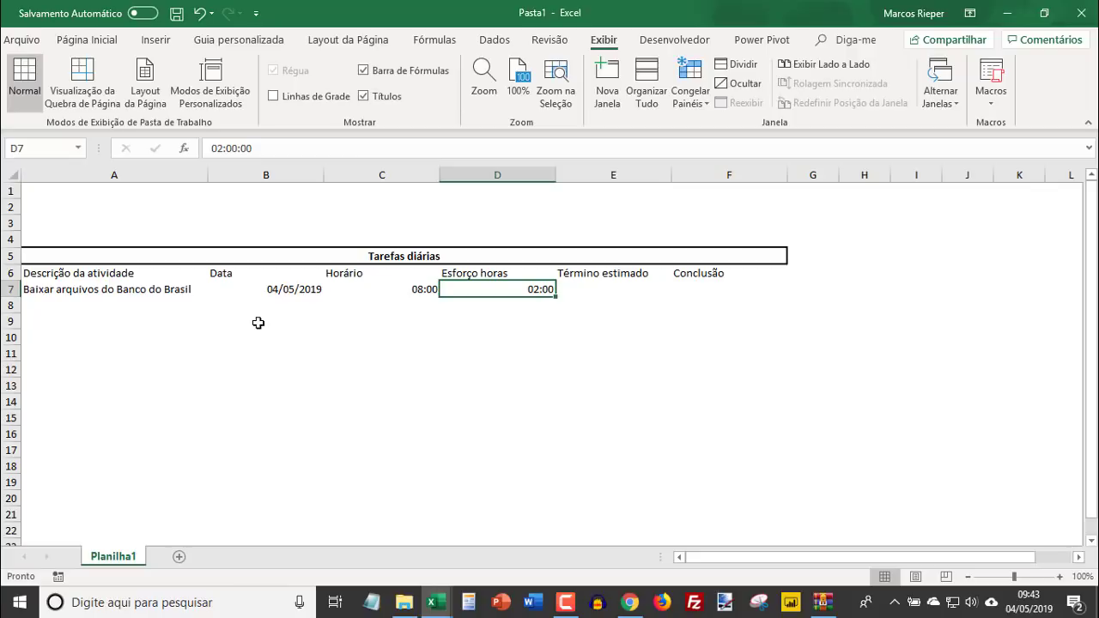
# - Calculate the first activity's estimated finish in E7 with the formula =C7+D7
pyautogui.press('Right')
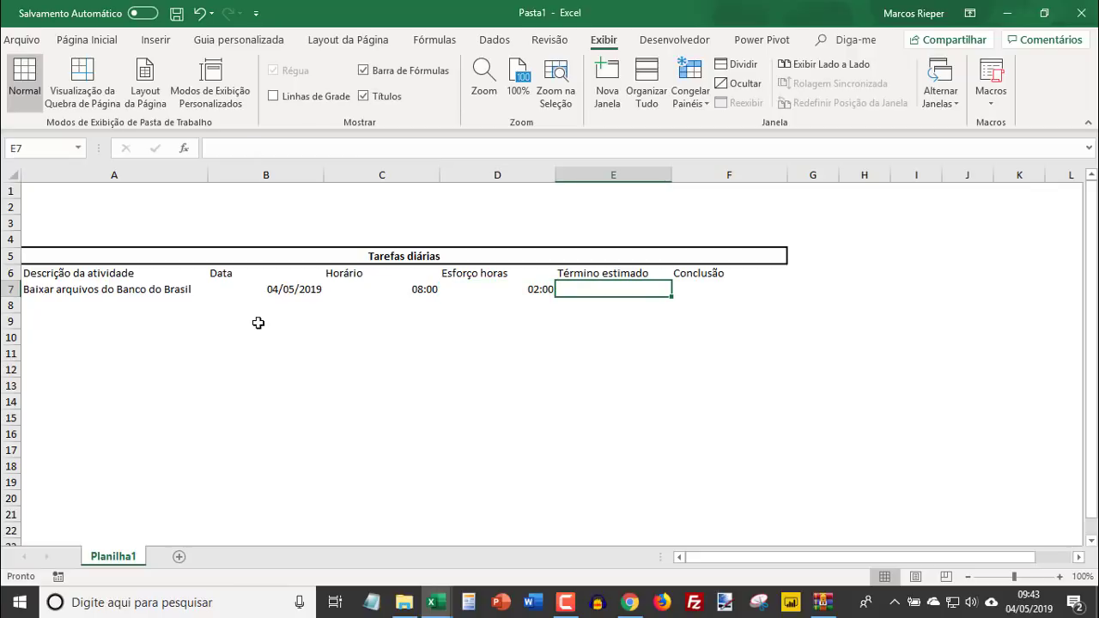
pyautogui.write('=')
pyautogui.press('Left')
pyautogui.press('Left')
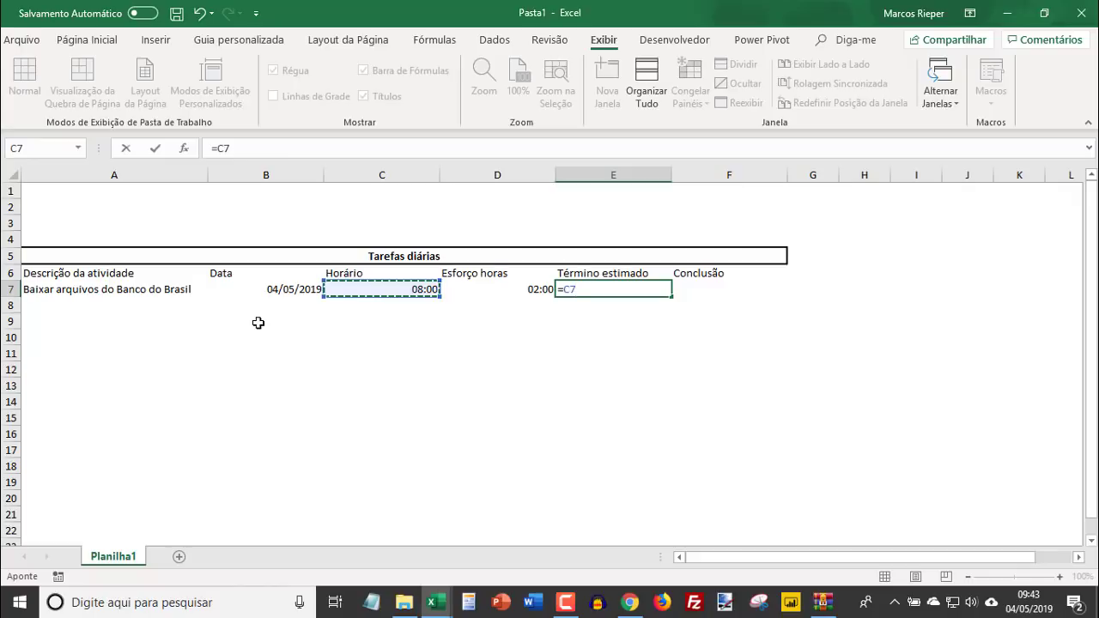
pyautogui.write('+')
pyautogui.press('Left')
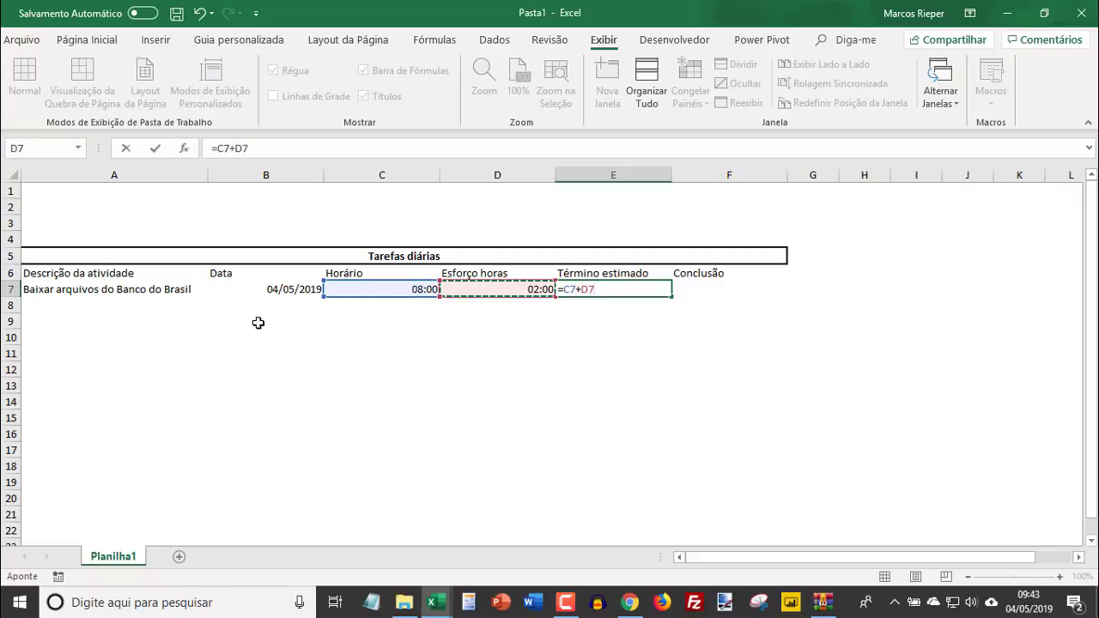
pyautogui.press('Return')
pyautogui.press('Up')
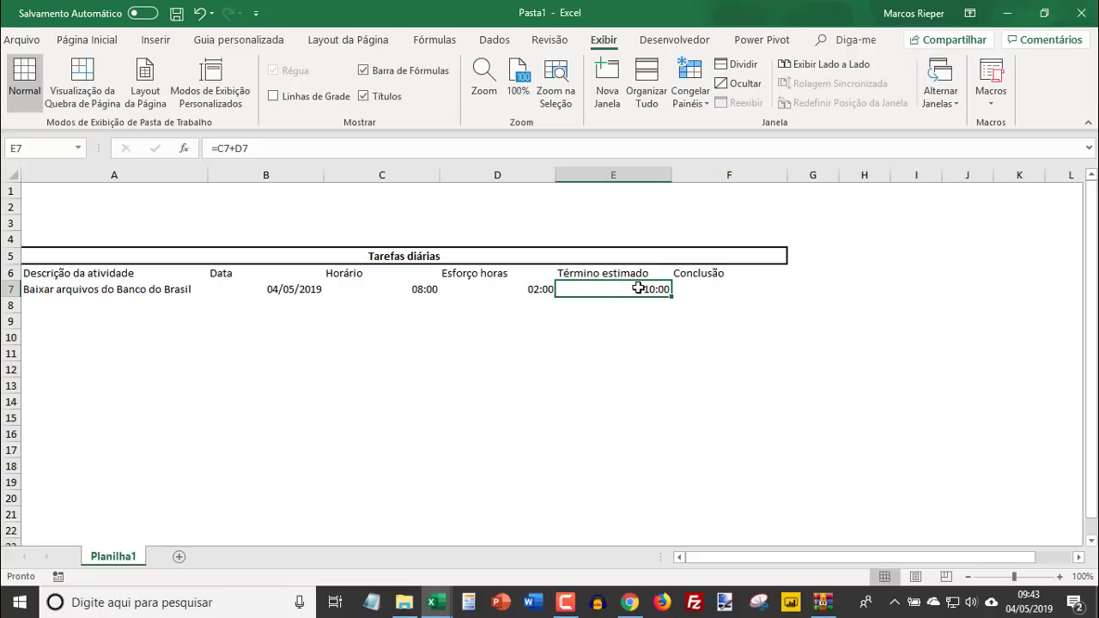
# - Convert the range A6:F7 into a table, keeping row 6 as its headers
pyautogui.click(716, 288)
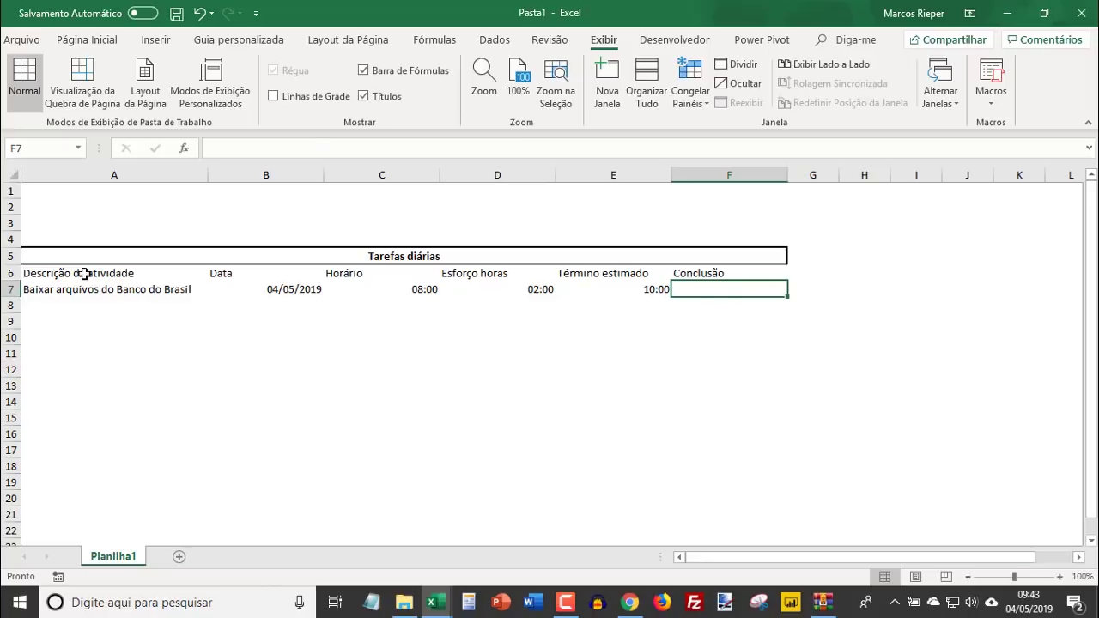
pyautogui.moveTo(84, 273); pyautogui.dragTo(702, 282)
pyautogui.press('alt')
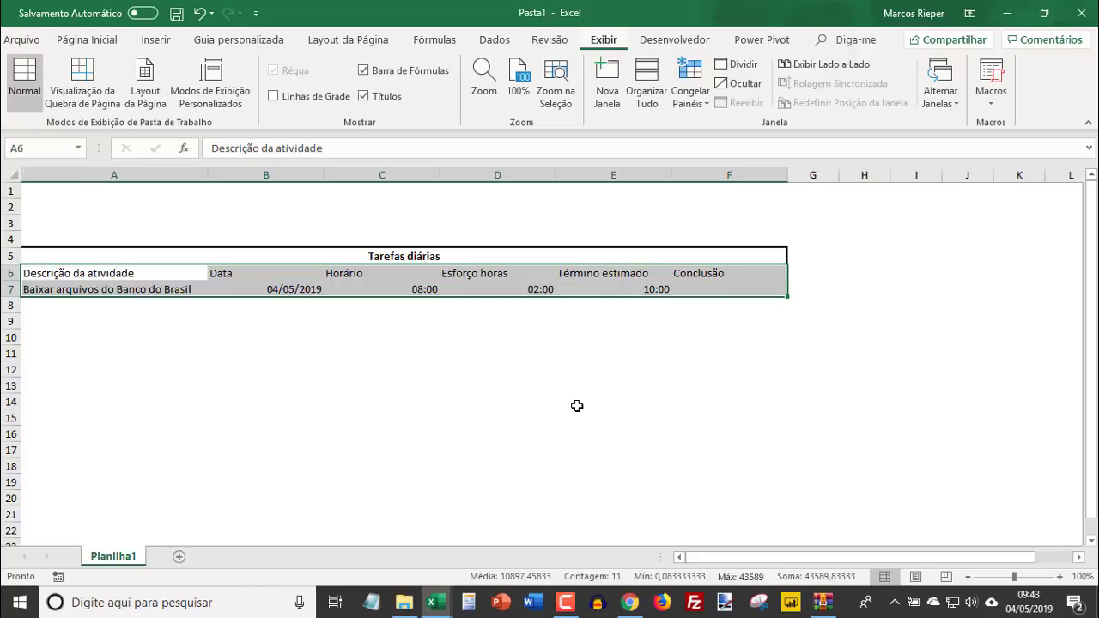
pyautogui.press('t')
pyautogui.press('z')
pyautogui.press('t')
pyautogui.press('t')
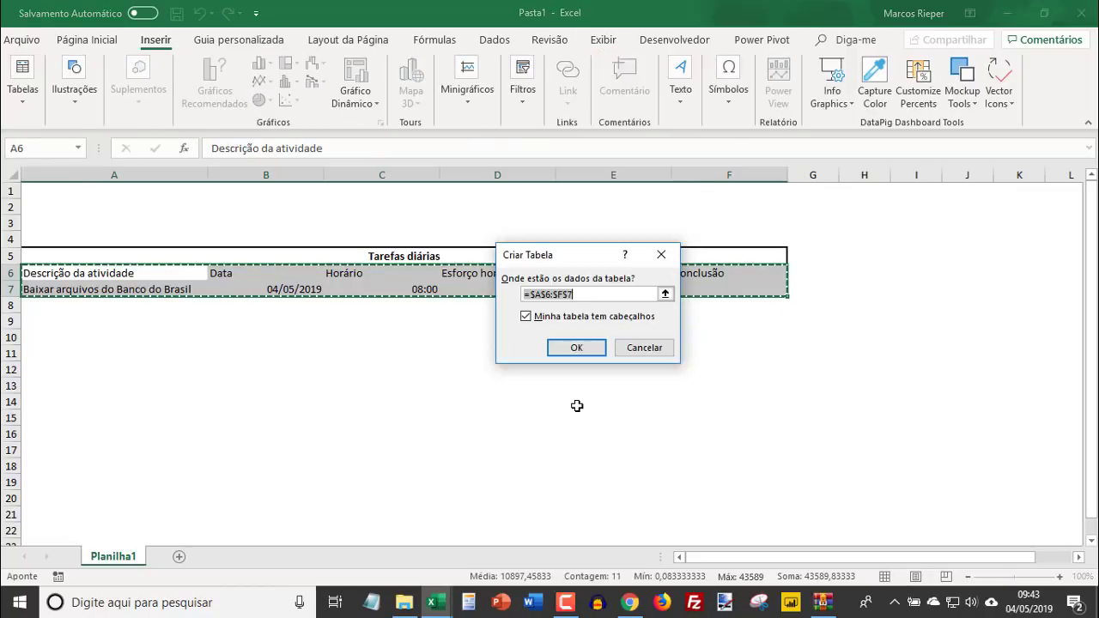
pyautogui.press('Return')
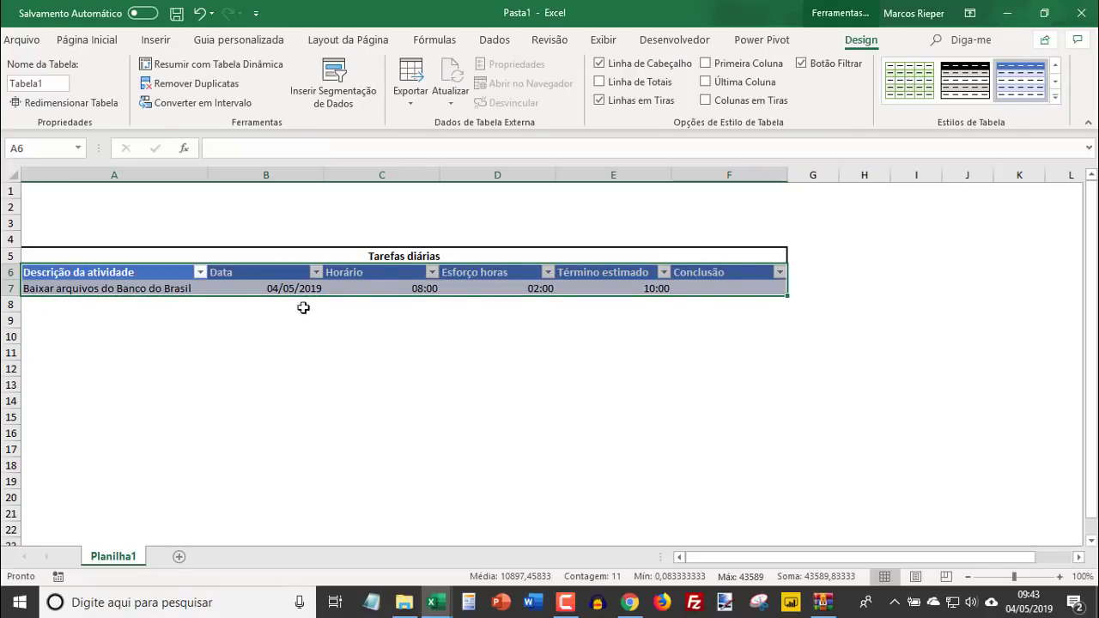
pyautogui.click(121, 306)
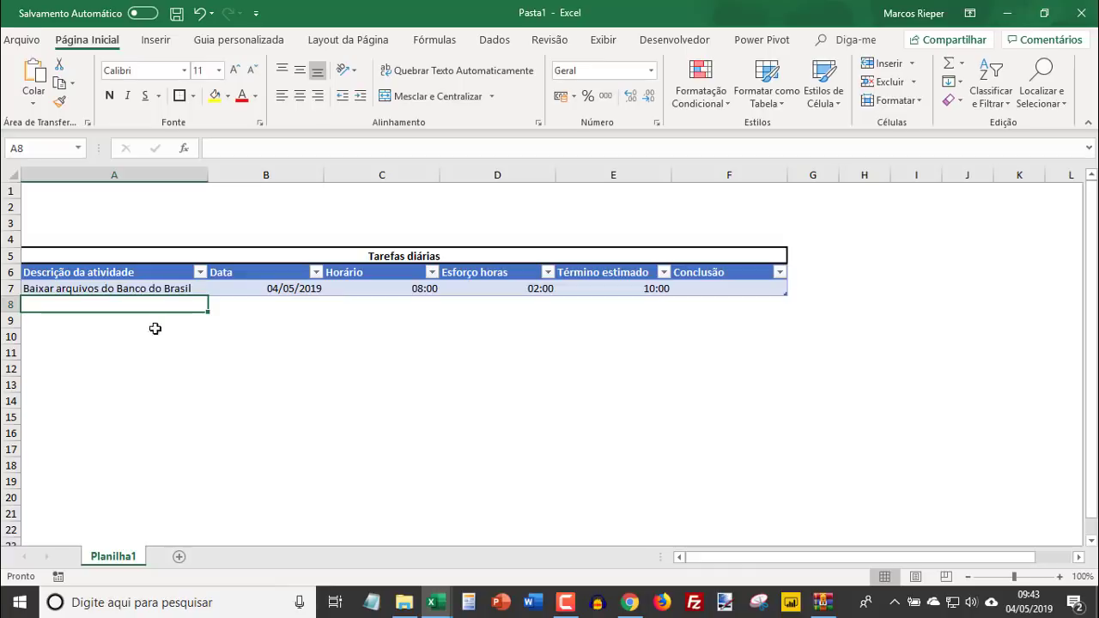
# - Apply the light-blue table style in the second row of the Clara group to the tasks table
pyautogui.click(648, 290)
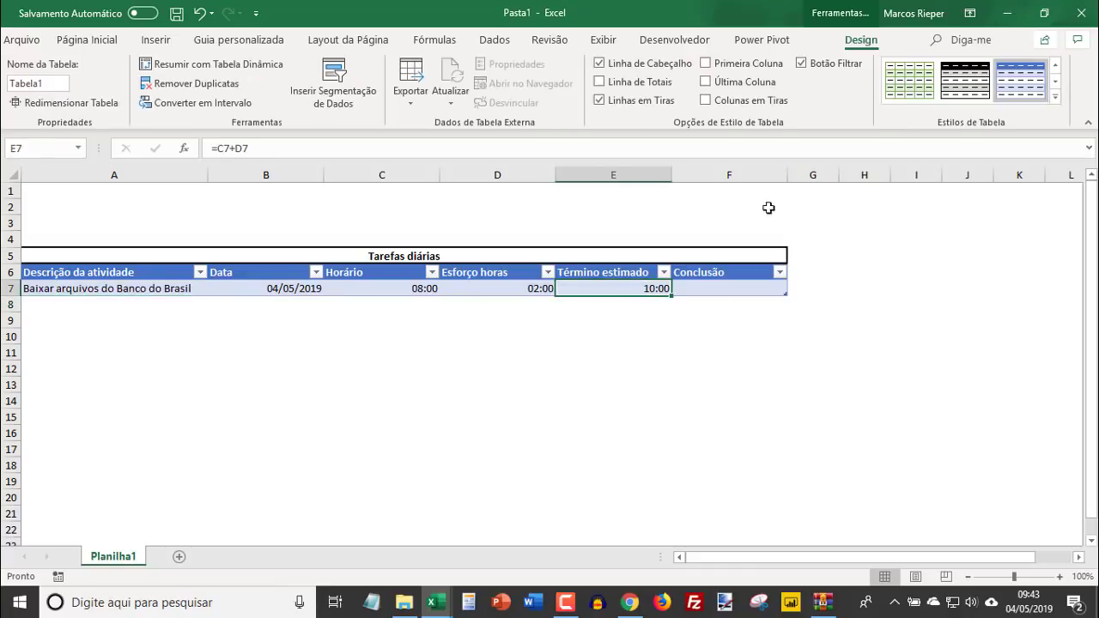
pyautogui.click(1055, 96)
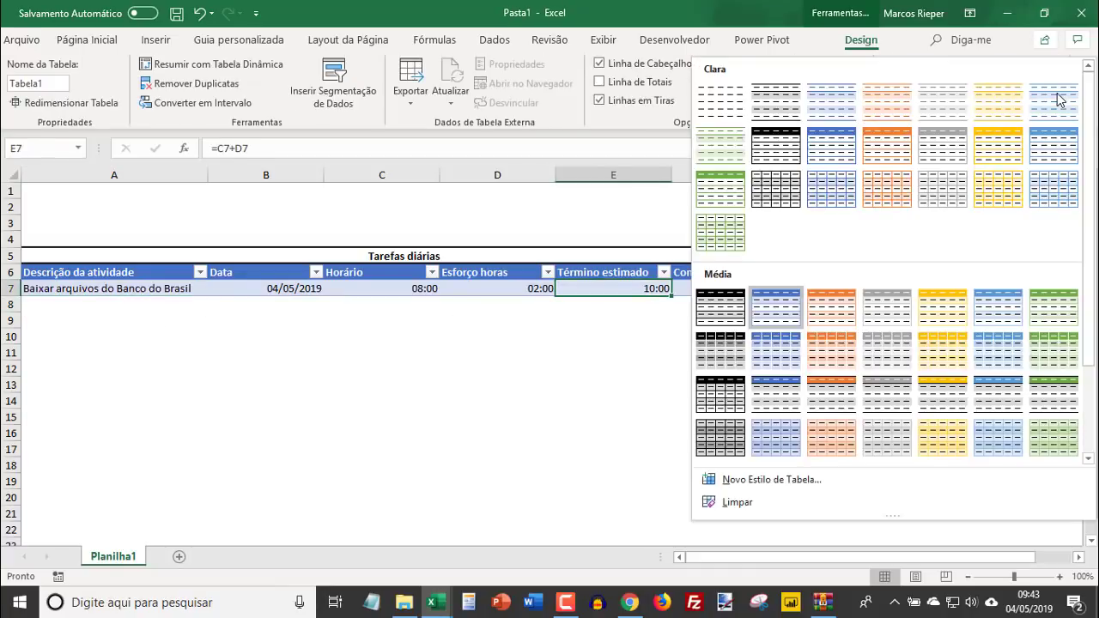
pyautogui.click(1052, 146)
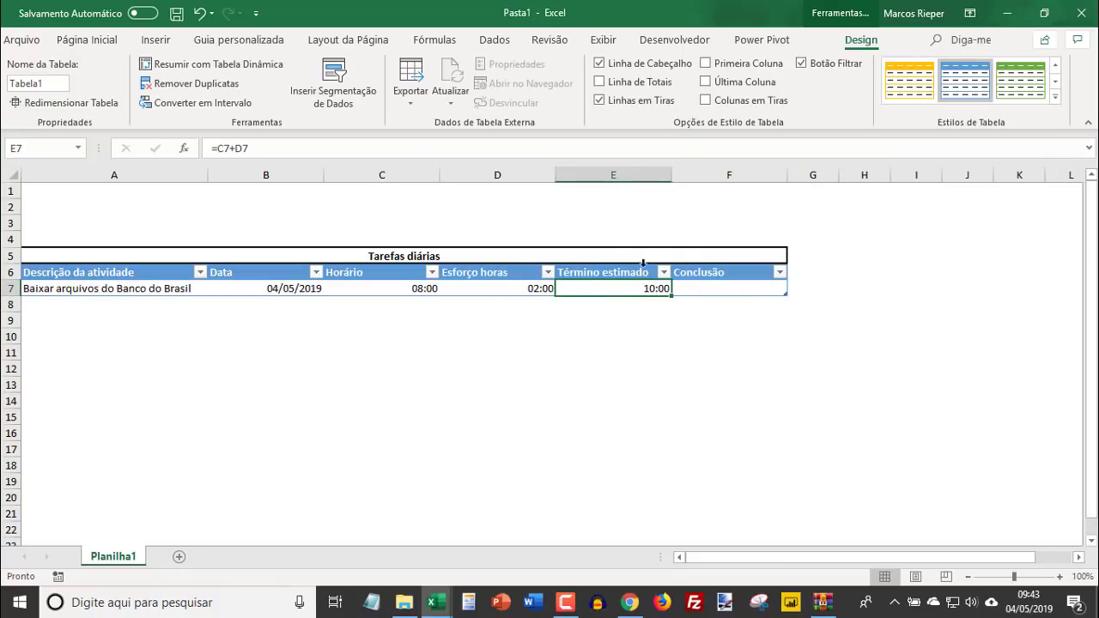
# - Enter 10:00 as the first activity's completion time in cell F7
pyautogui.click(698, 287)
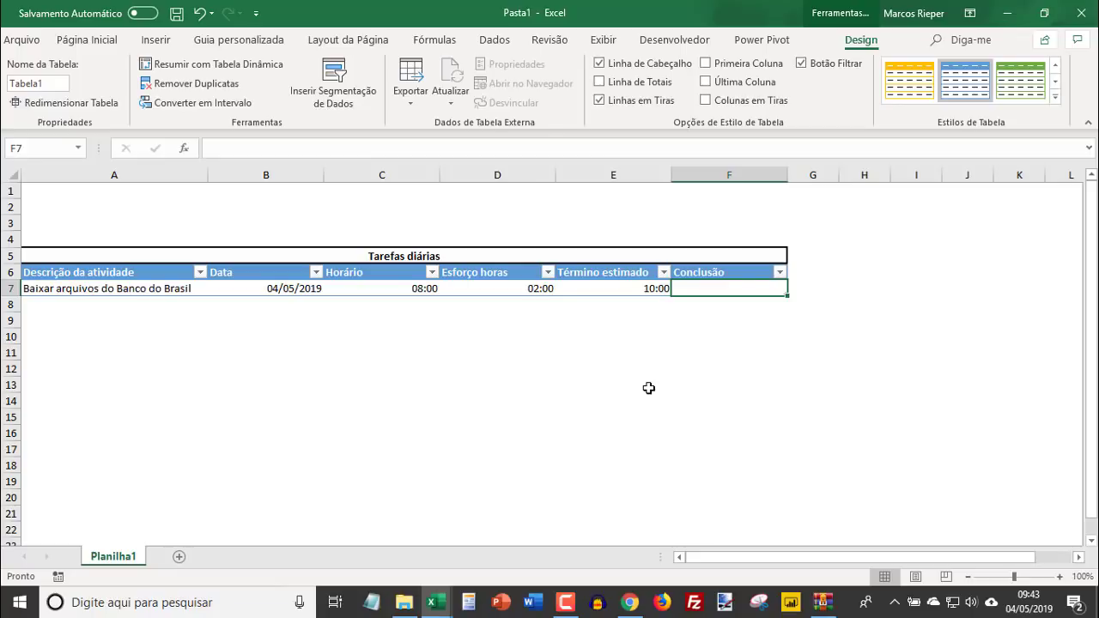
pyautogui.write('10:')
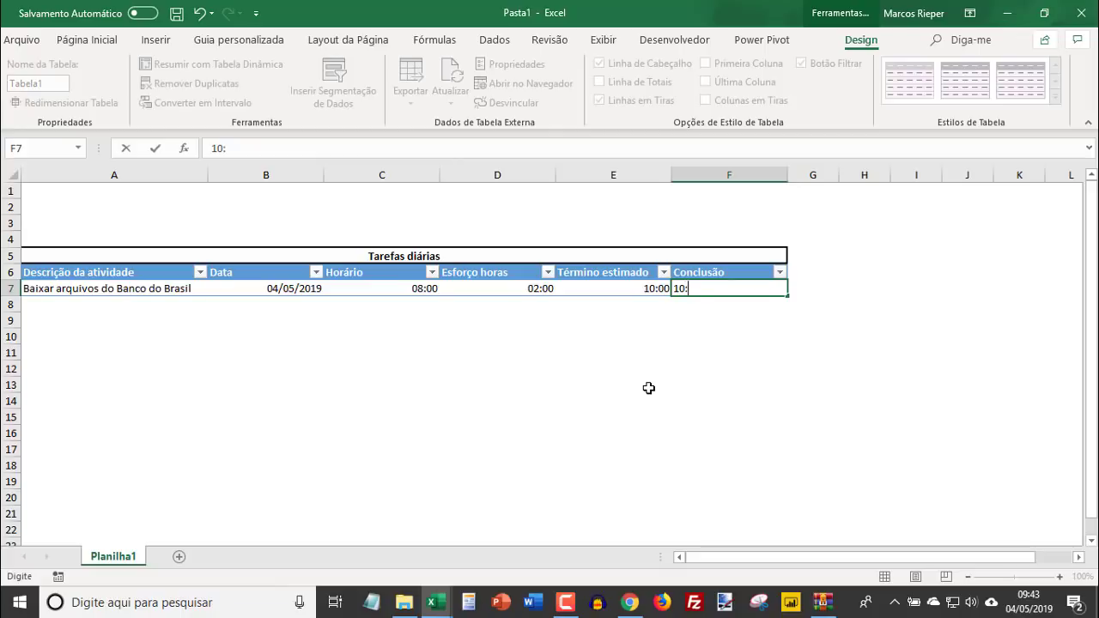
pyautogui.write('0')
pyautogui.press('Return')
pyautogui.press('Up')
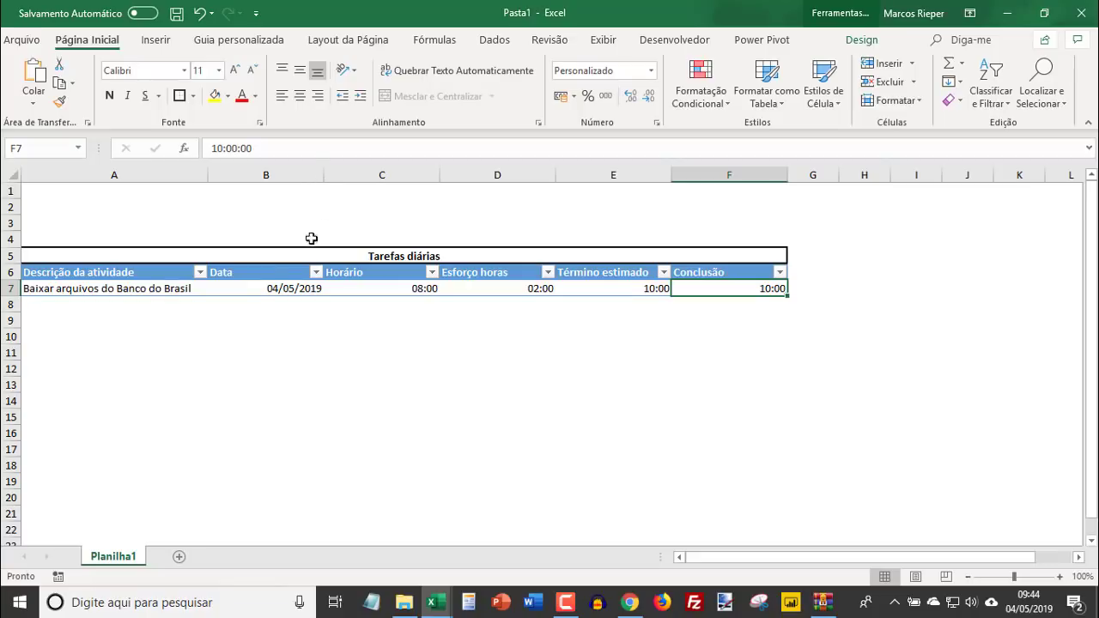
# - Center the column headers from Data to Conclusão in cells B6:F6
pyautogui.click(278, 274)
pyautogui.moveTo(413, 272); pyautogui.dragTo(701, 271)
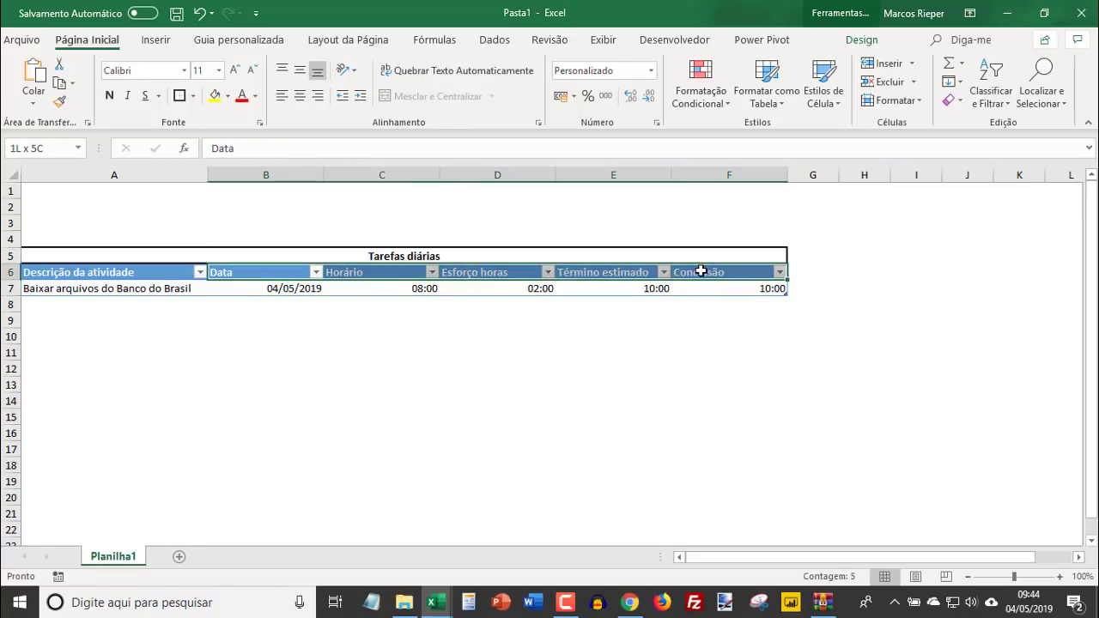
pyautogui.click(299, 96)
# - Narrow column B to fit the date and check its exact column width
pyautogui.click(276, 289)
pyautogui.moveTo(323, 175); pyautogui.dragTo(286, 176)
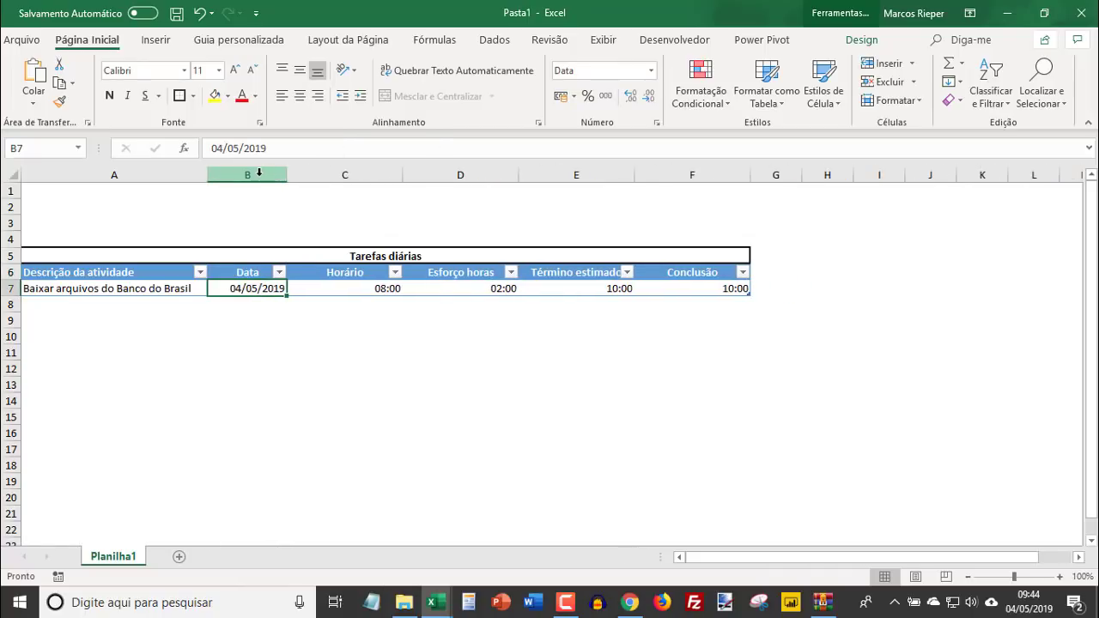
pyautogui.rightClick(254, 176)
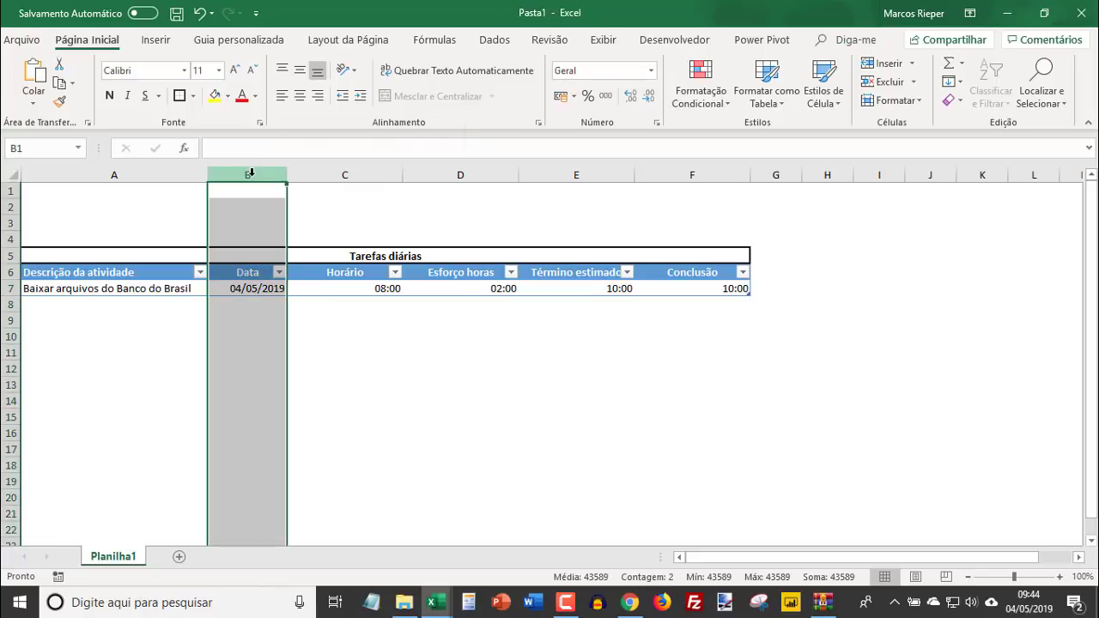
pyautogui.click(310, 403)
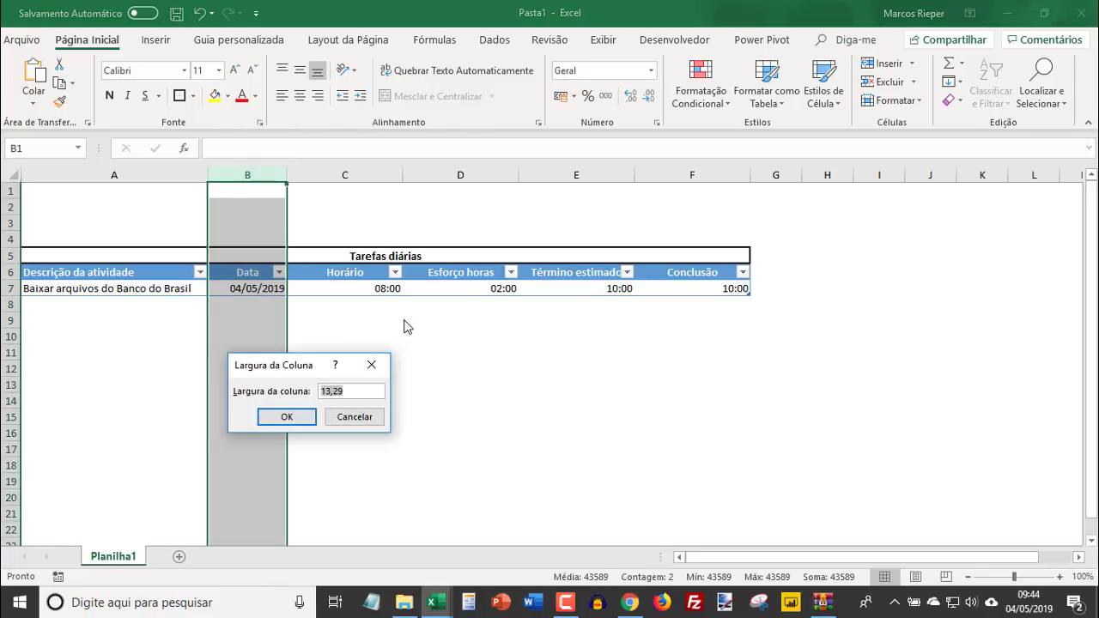
pyautogui.press('Escape')
# - Set the width of columns C to F to 13,29 to match column B
pyautogui.moveTo(347, 174); pyautogui.dragTo(672, 188)
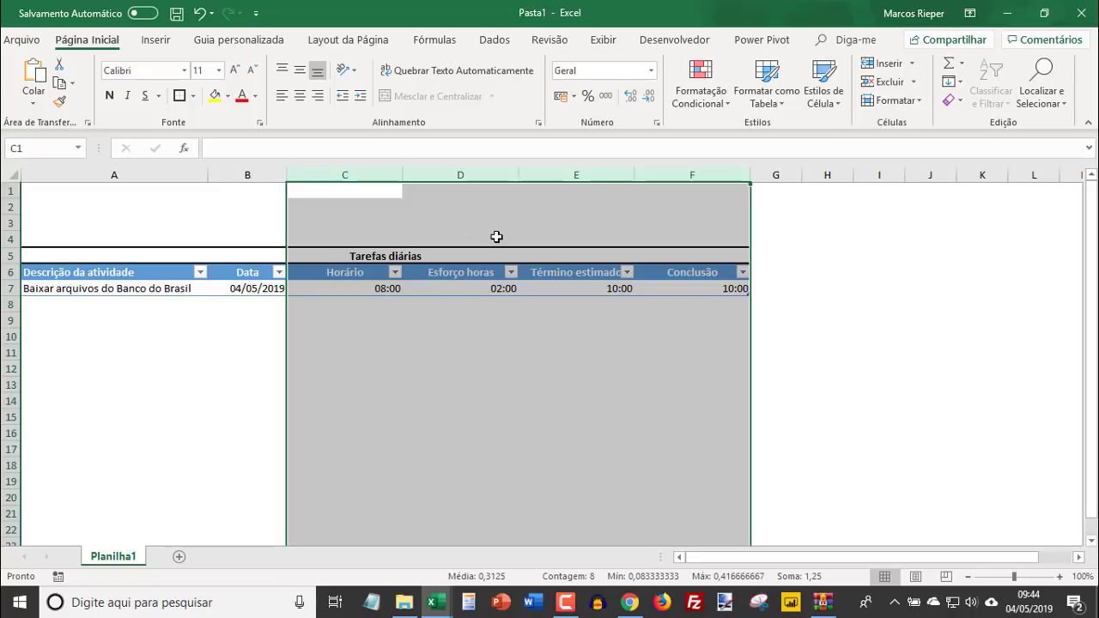
pyautogui.hotkey('ctrl', '1')
pyautogui.press('Escape')
pyautogui.rightClick(365, 211)
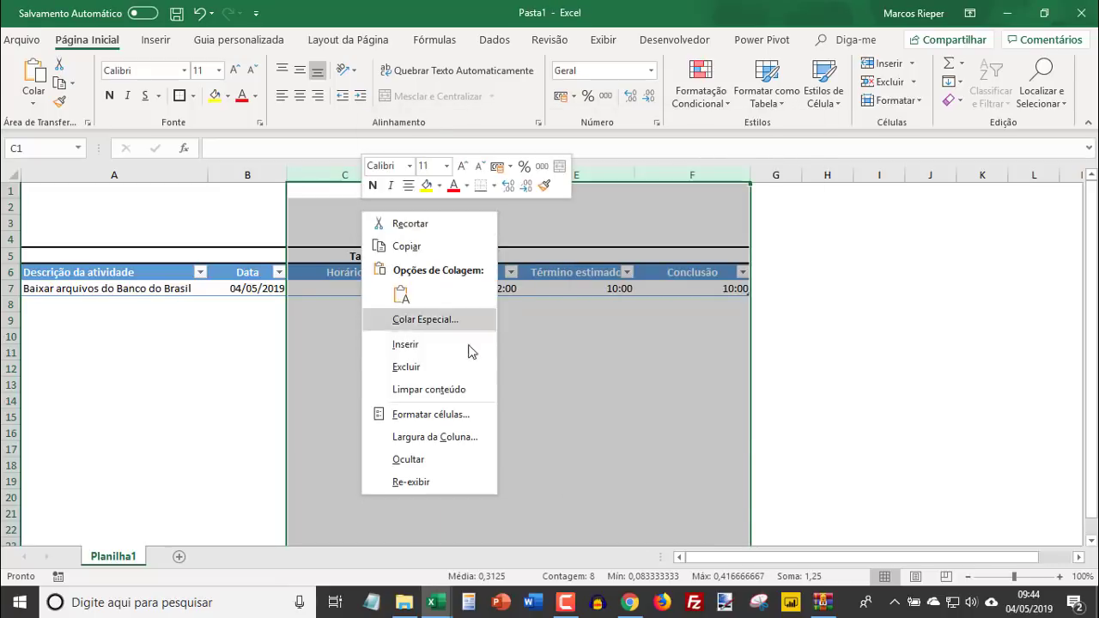
pyautogui.click(411, 442)
pyautogui.write('13,')
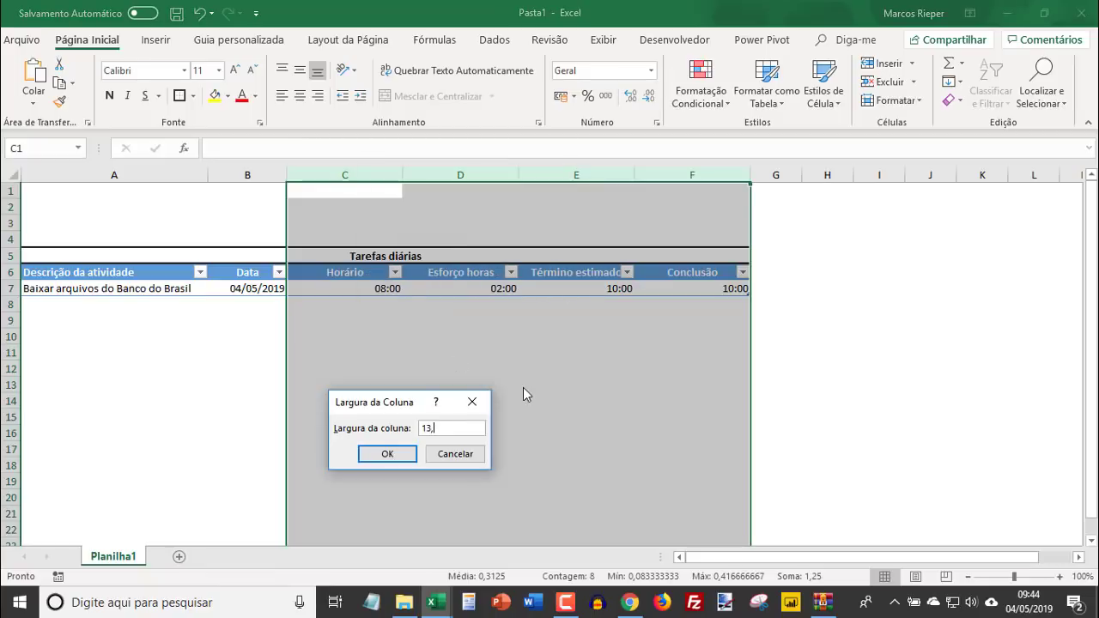
pyautogui.write('29')
pyautogui.press('Return')
pyautogui.click(513, 369)
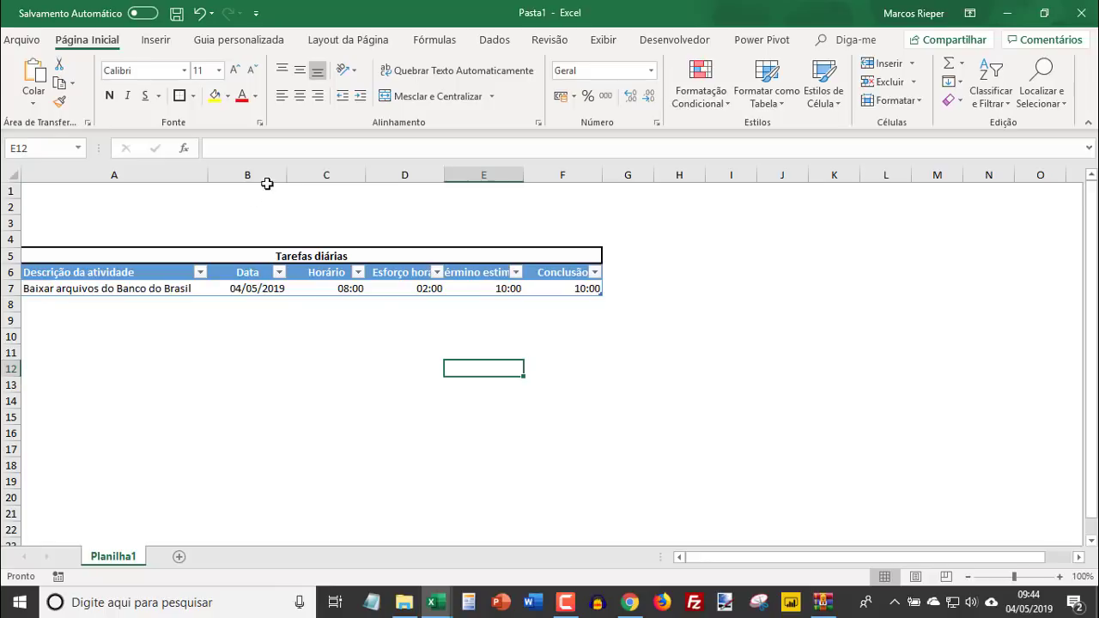
# - Resize columns B to F to suit their headers, narrowing B, C and D by hand and autofitting E and F
pyautogui.moveTo(265, 176); pyautogui.dragTo(629, 173)
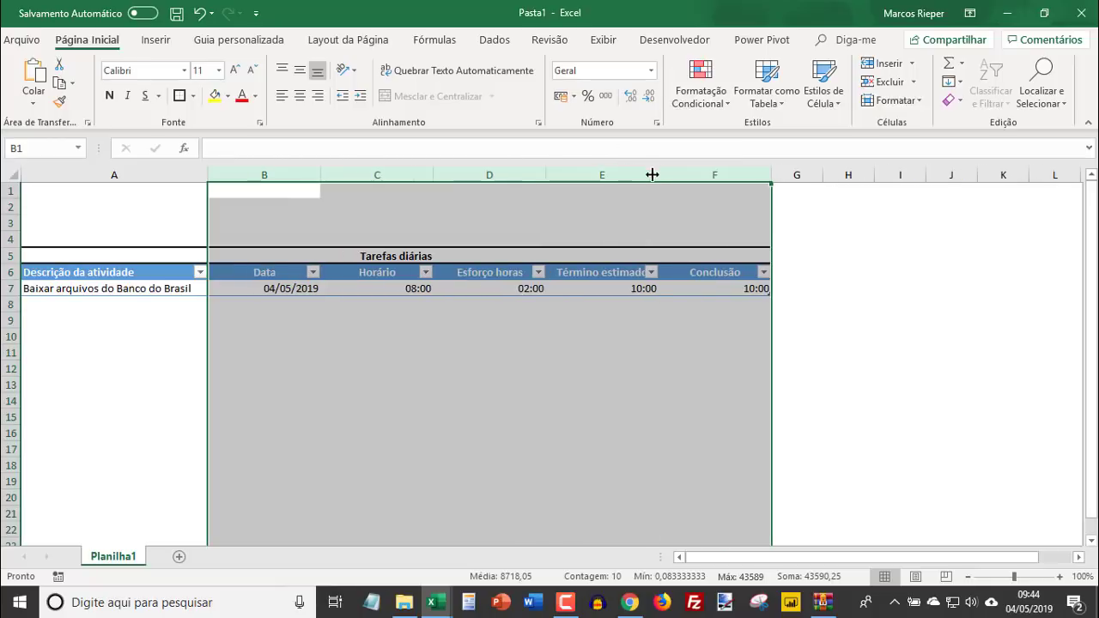
pyautogui.click(377, 288)
pyautogui.moveTo(319, 176); pyautogui.dragTo(289, 177)
pyautogui.moveTo(403, 174); pyautogui.dragTo(380, 174)
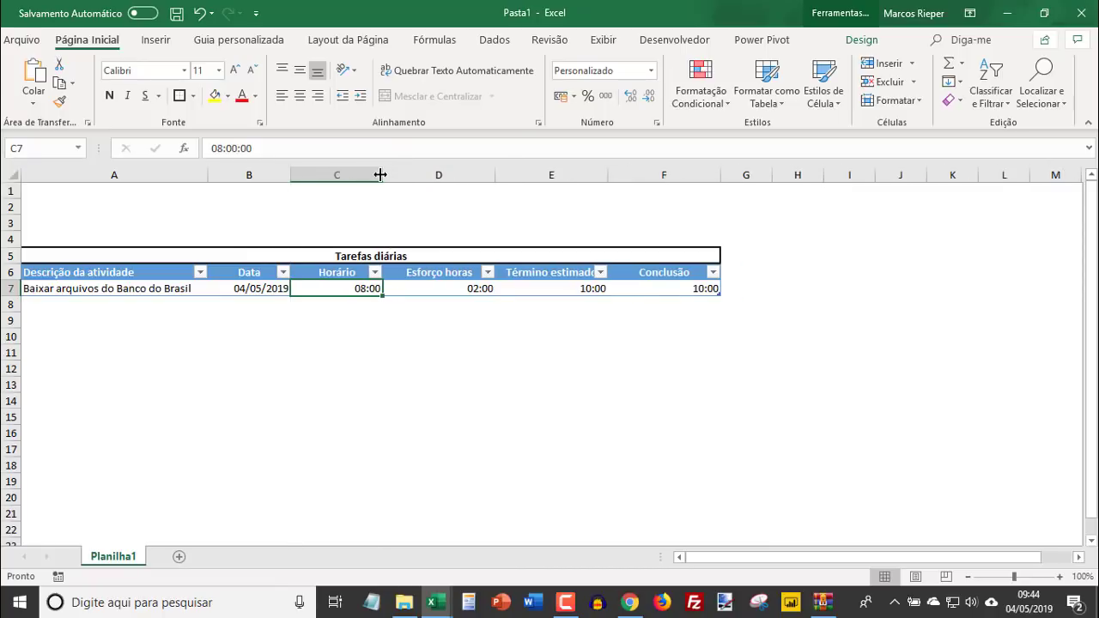
pyautogui.moveTo(496, 173); pyautogui.dragTo(479, 174)
pyautogui.doubleClick(592, 175)
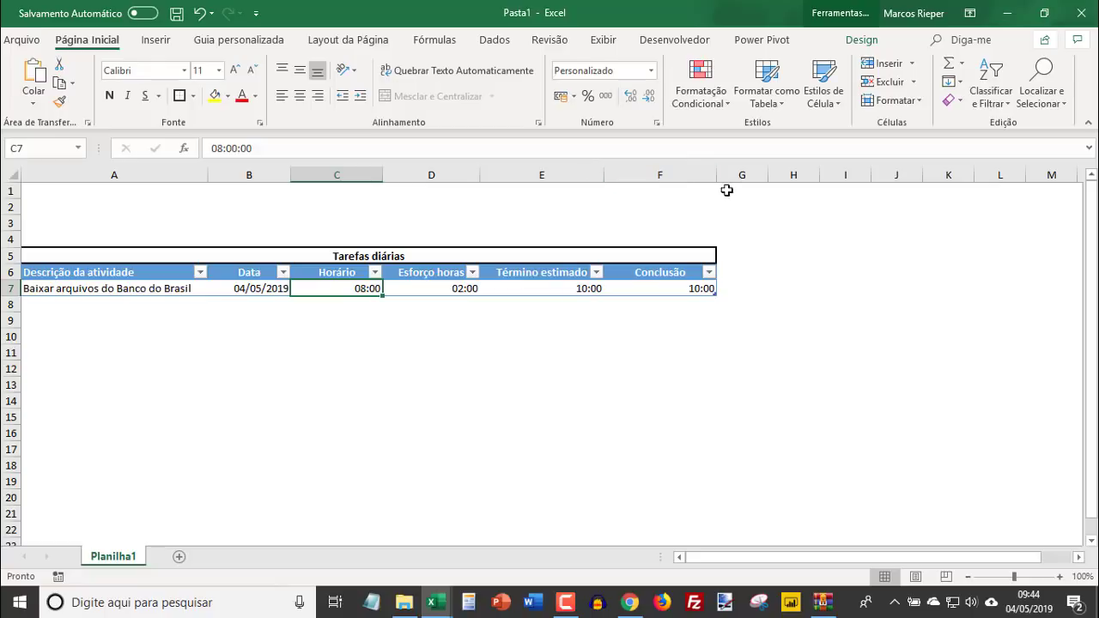
pyautogui.doubleClick(716, 174)
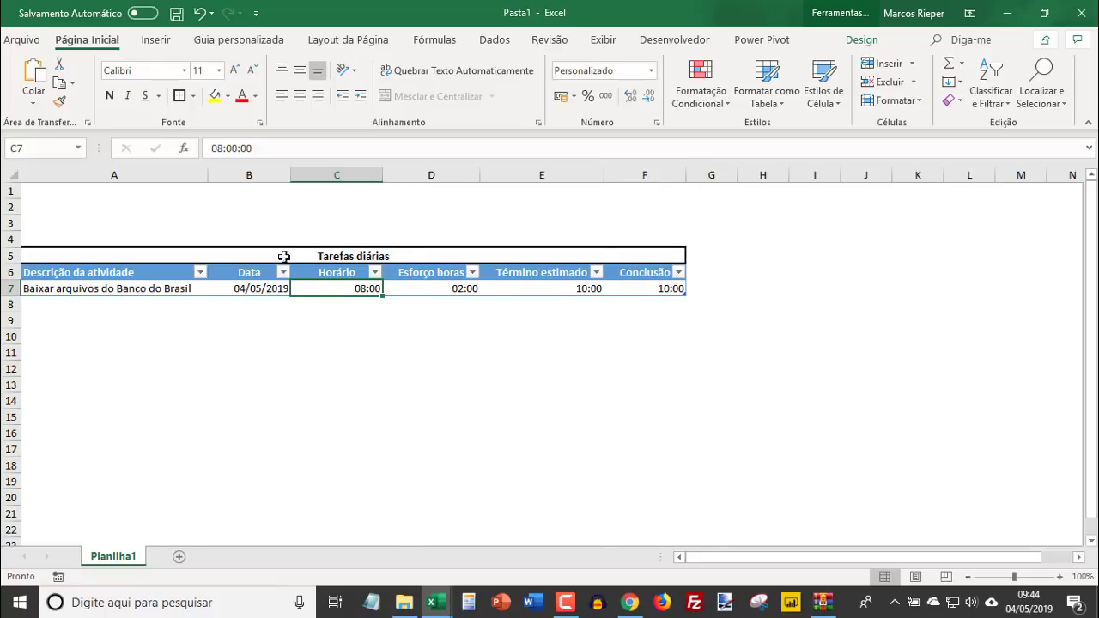
pyautogui.rightClick(247, 175)
pyautogui.press('Escape')
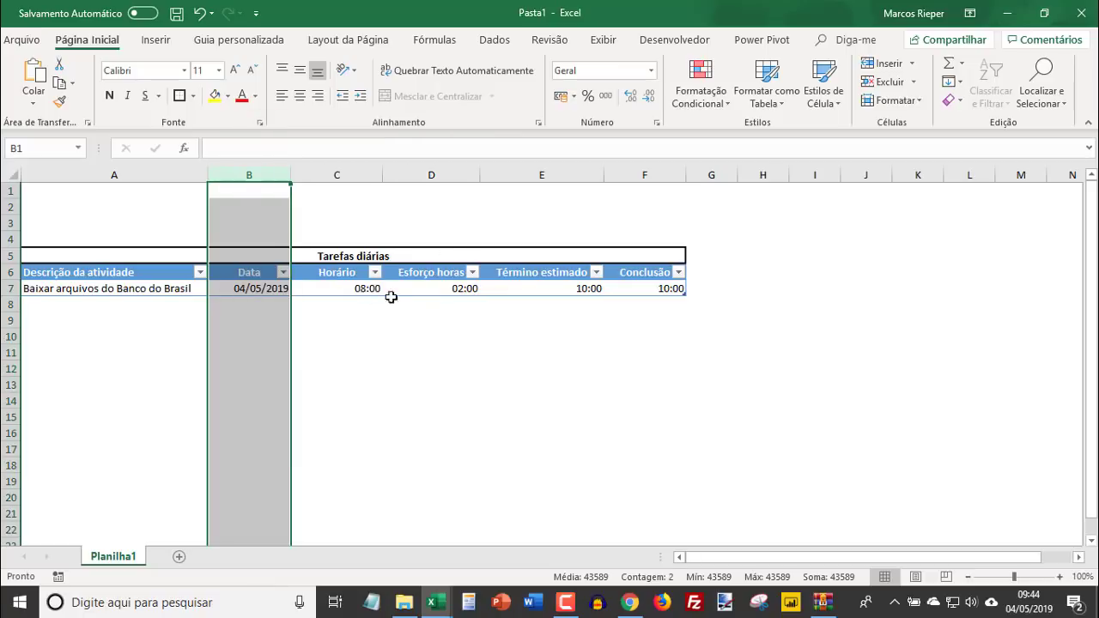
# - Add a second activity to the table by entering "Baixar arquivos do Bradesco" in cell A8
pyautogui.click(304, 321)
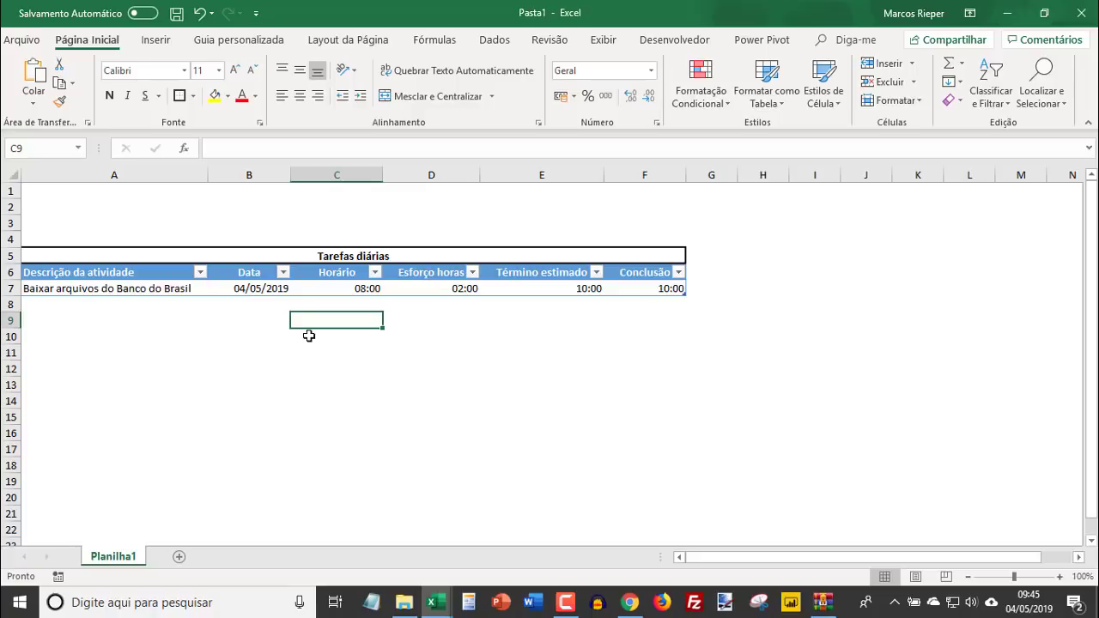
pyautogui.press('Left')
pyautogui.press('Left')
pyautogui.press('Up')
pyautogui.write('Baixar arquivo')
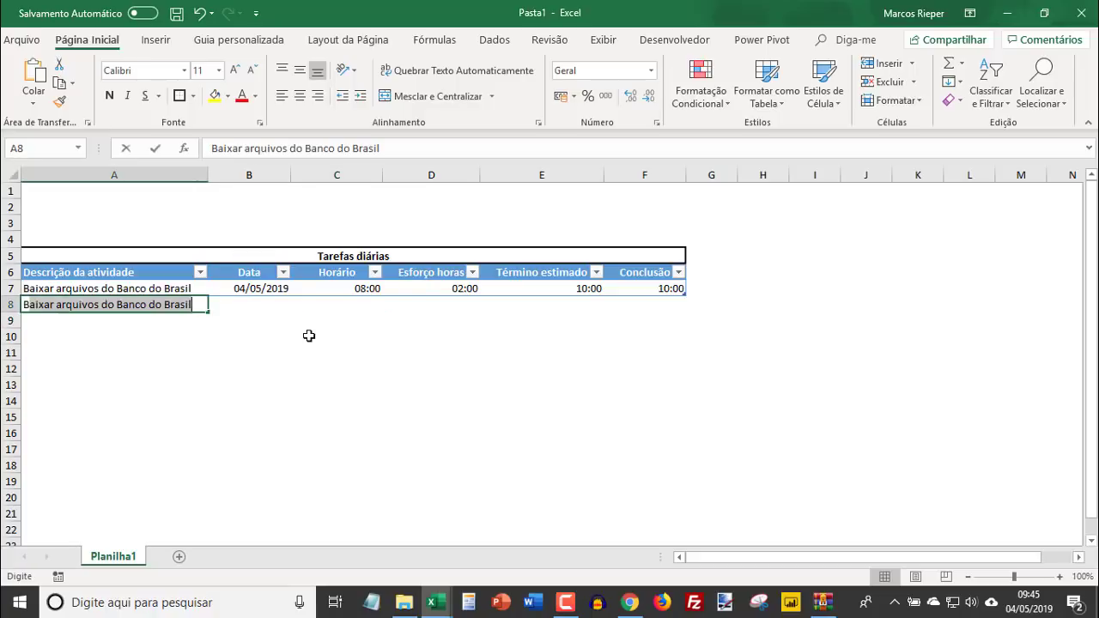
pyautogui.write('s do Brad')
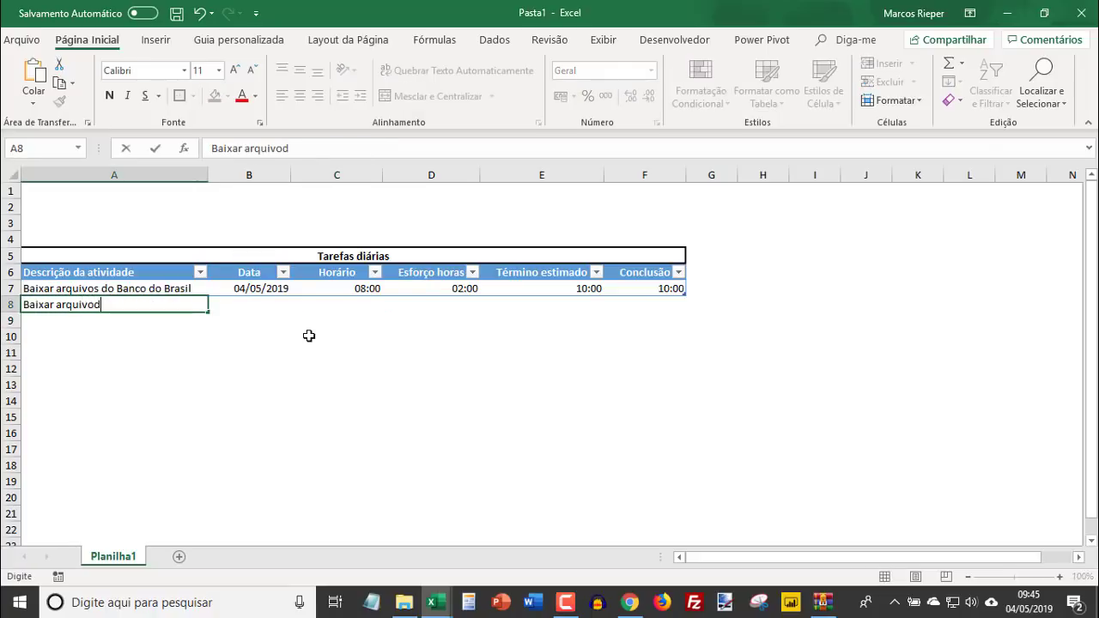
pyautogui.write('esco')
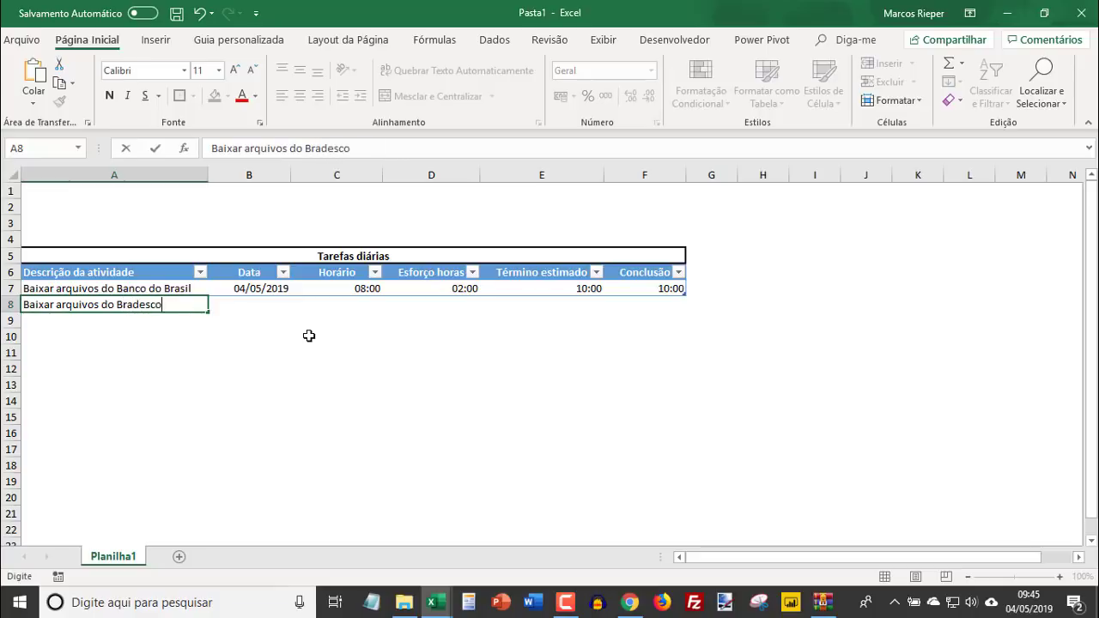
pyautogui.press('Tab')
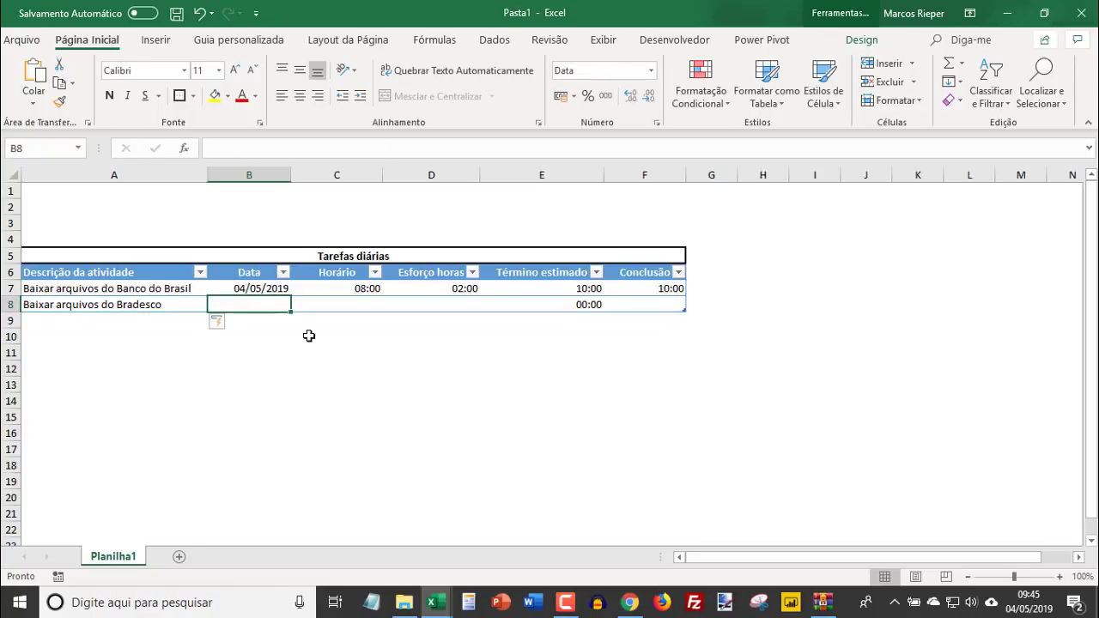
# - Fill in the Bradesco activity in row 8 with date 04/05/2019, start time 10:00 and effort 01:00
pyautogui.write('04/05/2019')
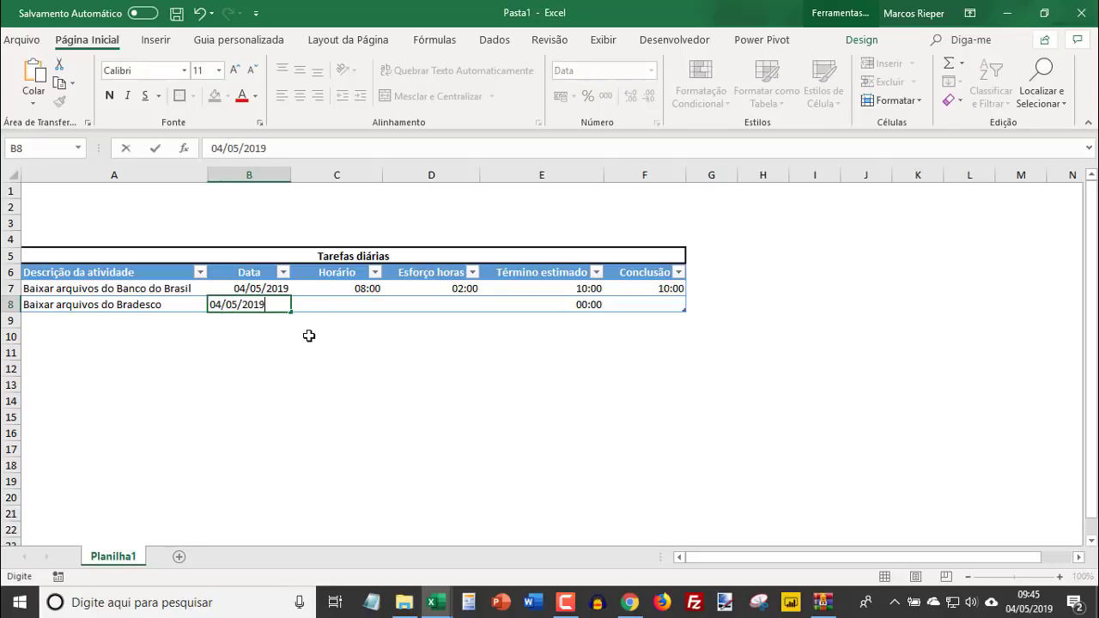
pyautogui.press('Return')
pyautogui.press('Up')
pyautogui.press('Right')
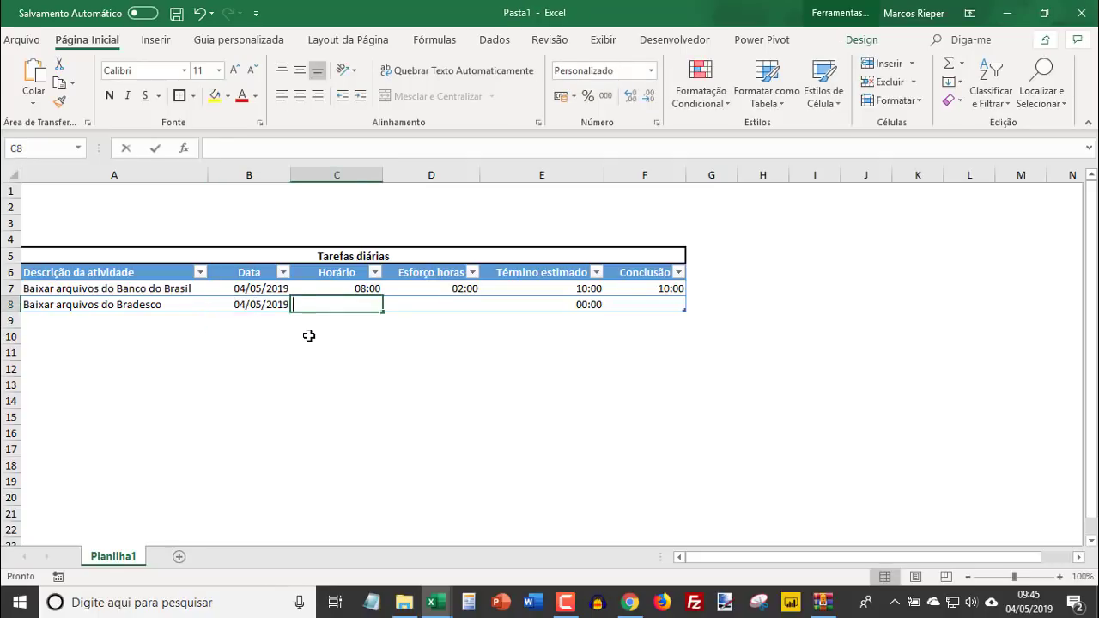
pyautogui.write('10:00')
pyautogui.press('Return')
pyautogui.press('Up')
pyautogui.press('Right')
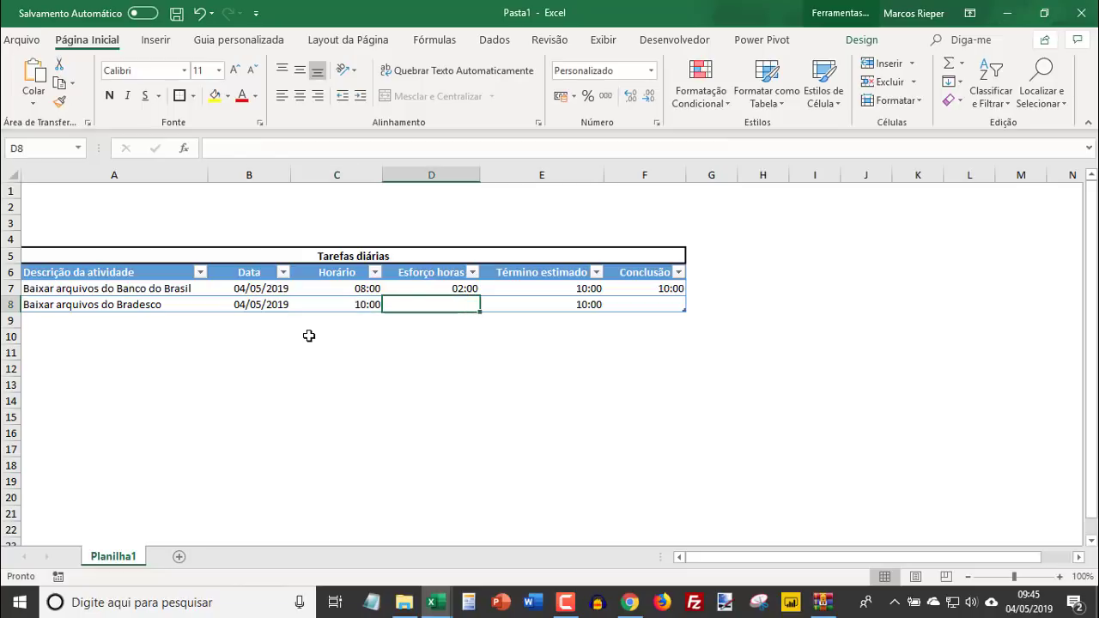
pyautogui.write('01:00')
pyautogui.press('Return')
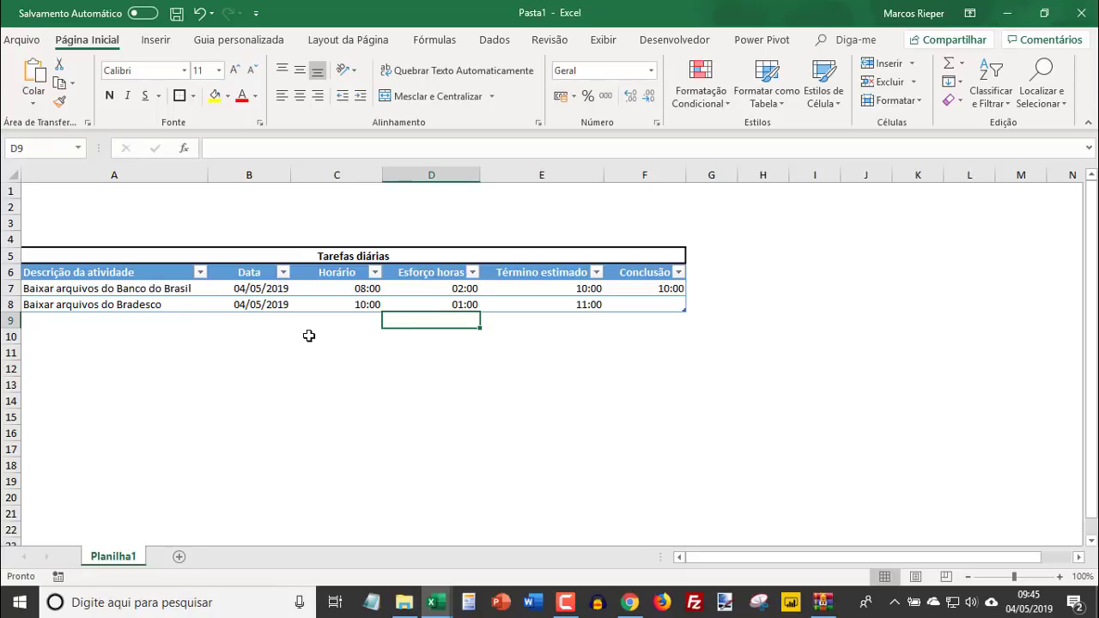
# - Add a third activity to the table by entering "Realizar apontamentos" in cell A9
pyautogui.press('Left')
pyautogui.press('Left')
pyautogui.press('Left')
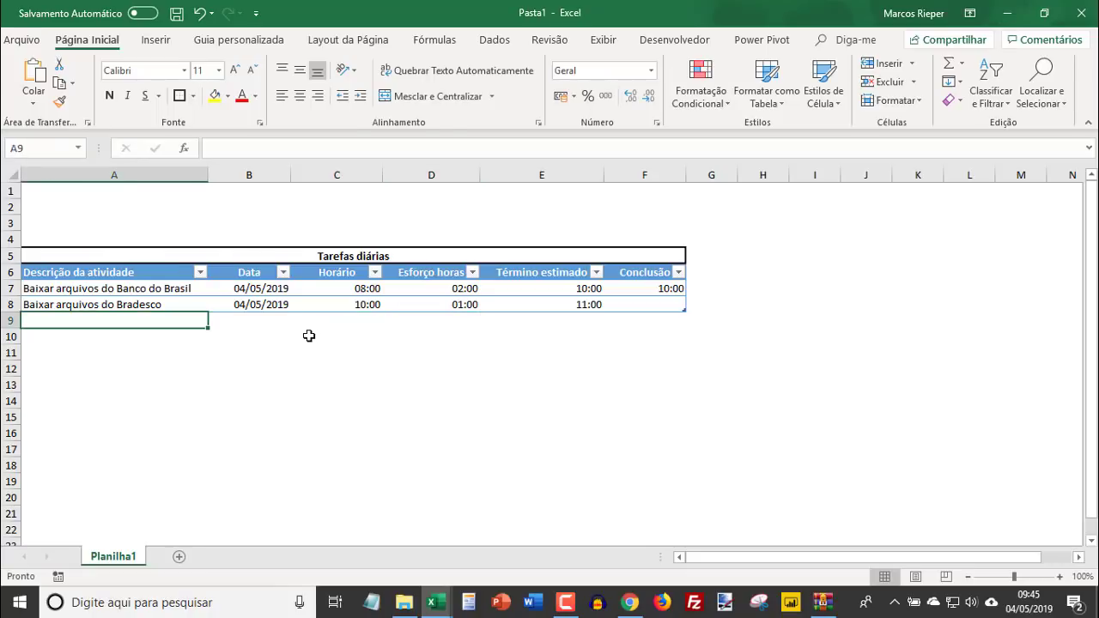
pyautogui.write('Realizar ')
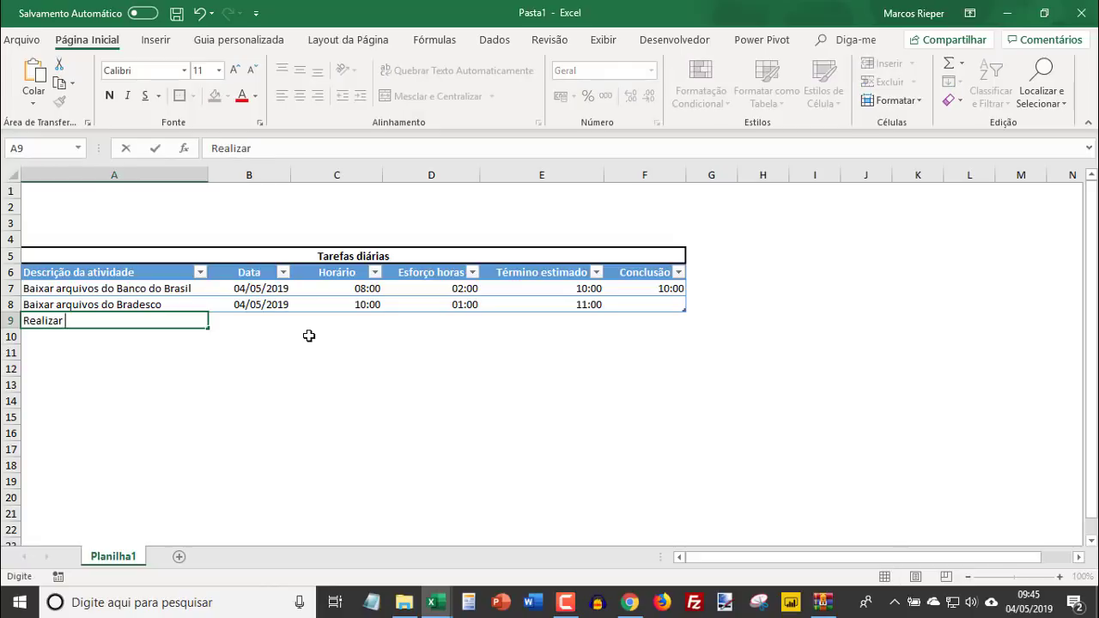
pyautogui.write('apontamentos')
pyautogui.press('Tab')
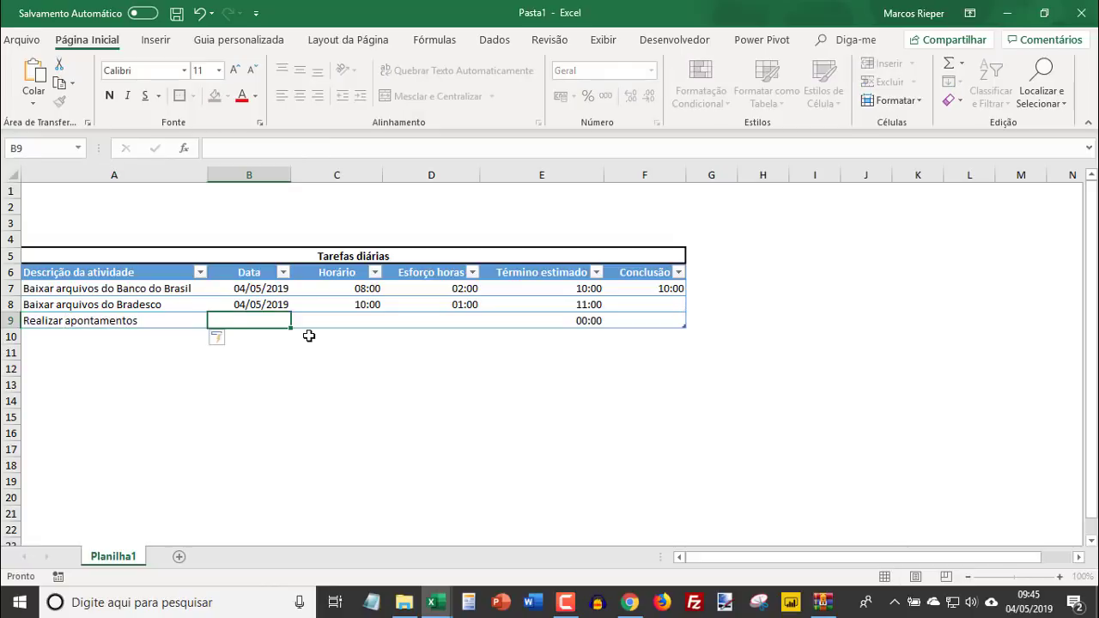
# - Complete row 9 with date 04/05, start time 13:00 and effort 00:30
pyautogui.write('04/05')
pyautogui.press('Tab')
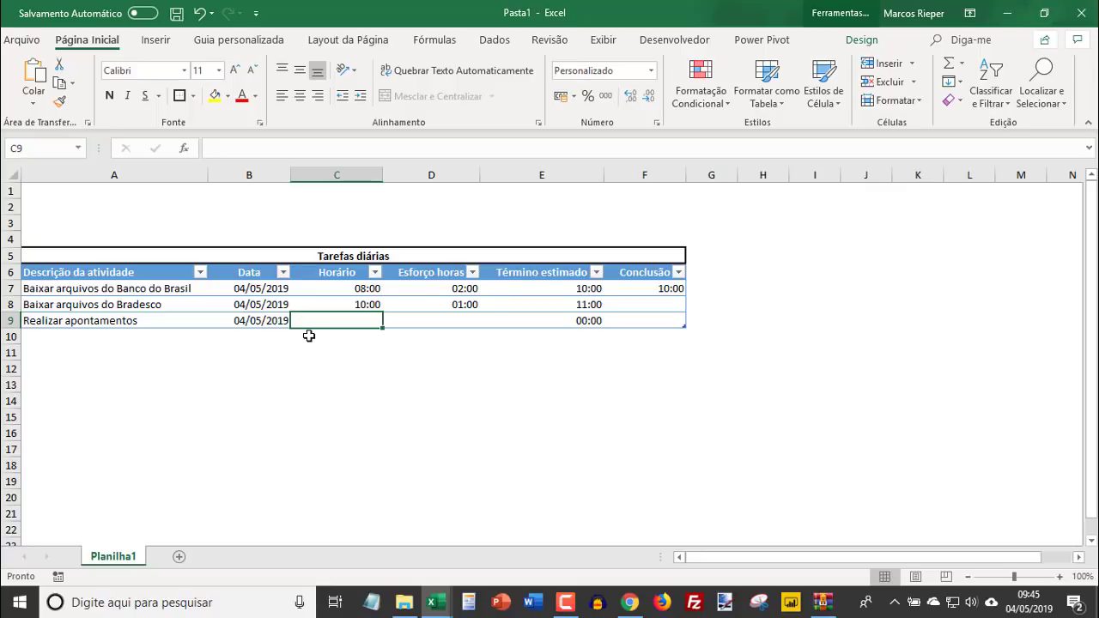
pyautogui.write('13:00')
pyautogui.press('Tab')
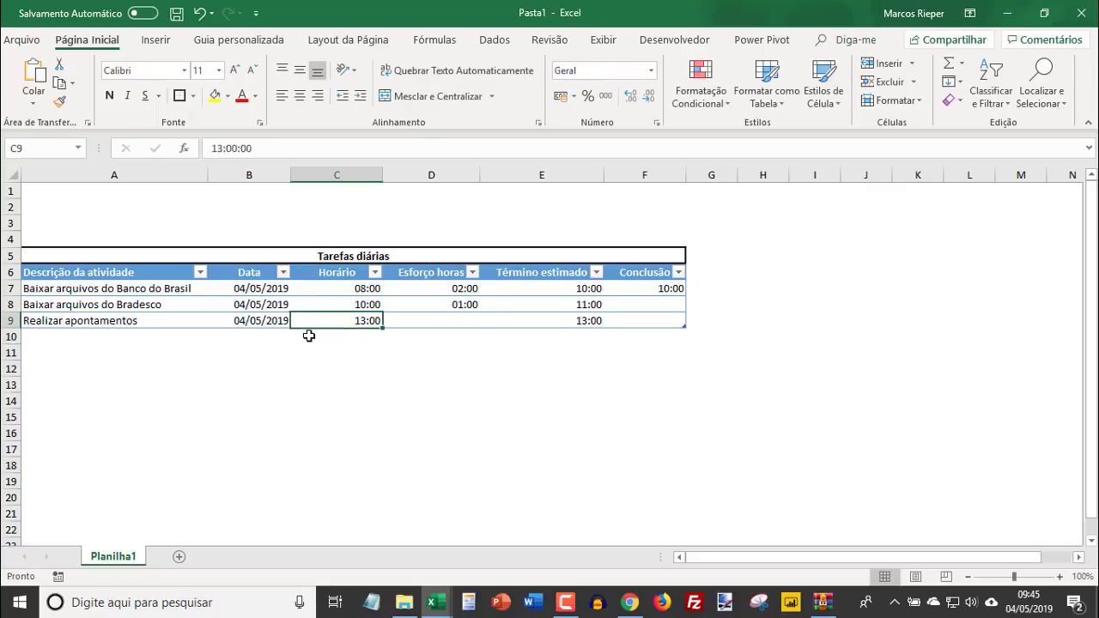
pyautogui.write('00')
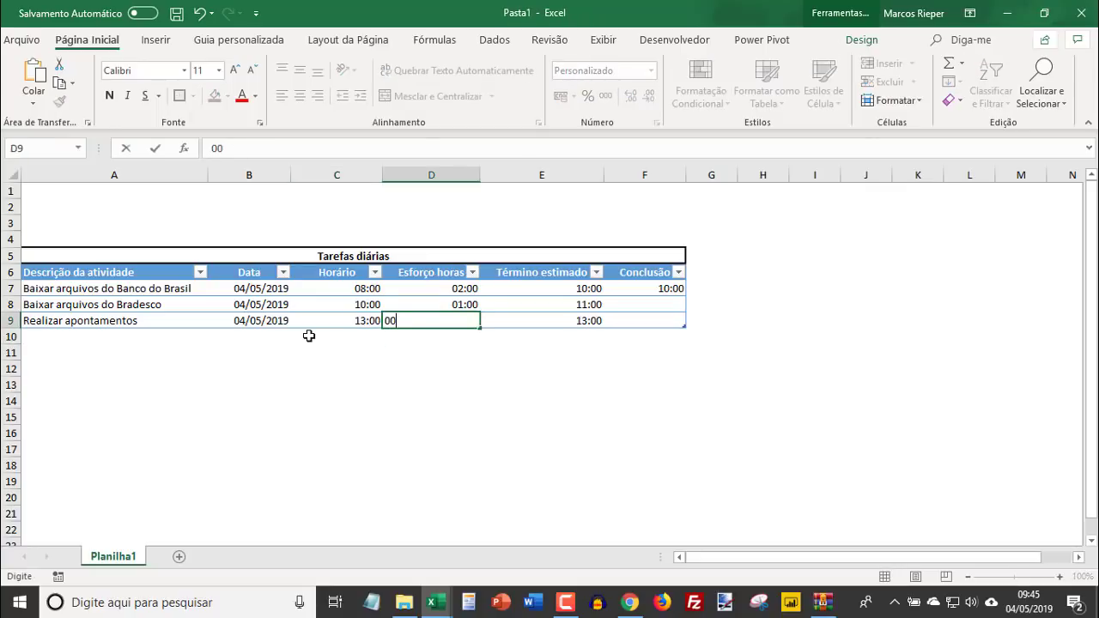
pyautogui.write(':30')
pyautogui.press('Return')
pyautogui.press('Up')
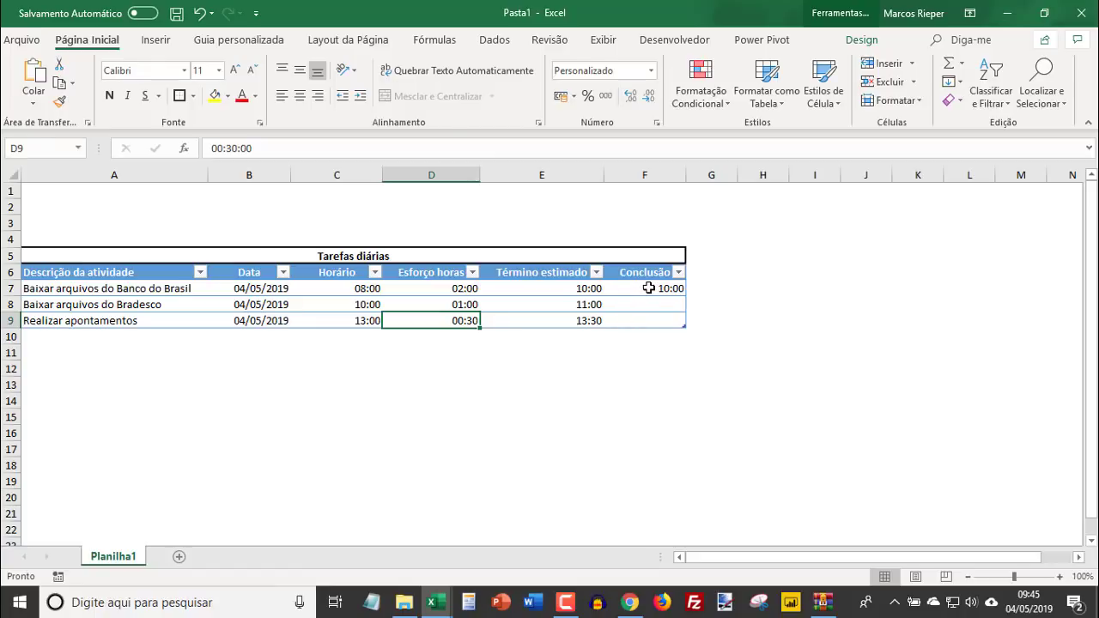
# - Change the font colour of the Término estimado values in E7:E9 to light grey
pyautogui.moveTo(649, 287); pyautogui.dragTo(75, 323)
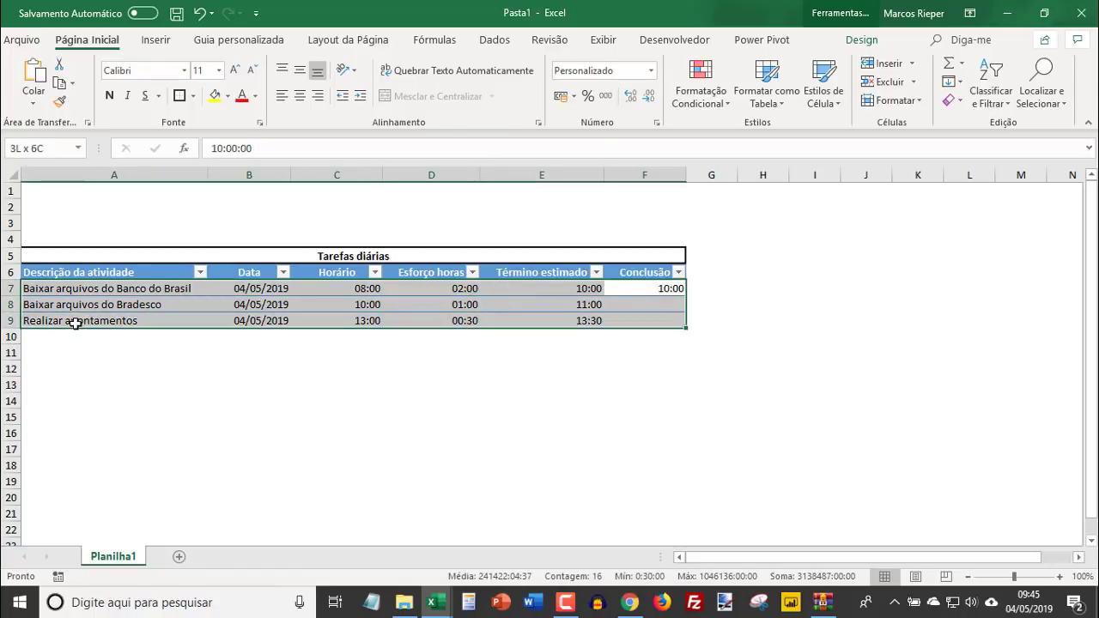
pyautogui.click(662, 288)
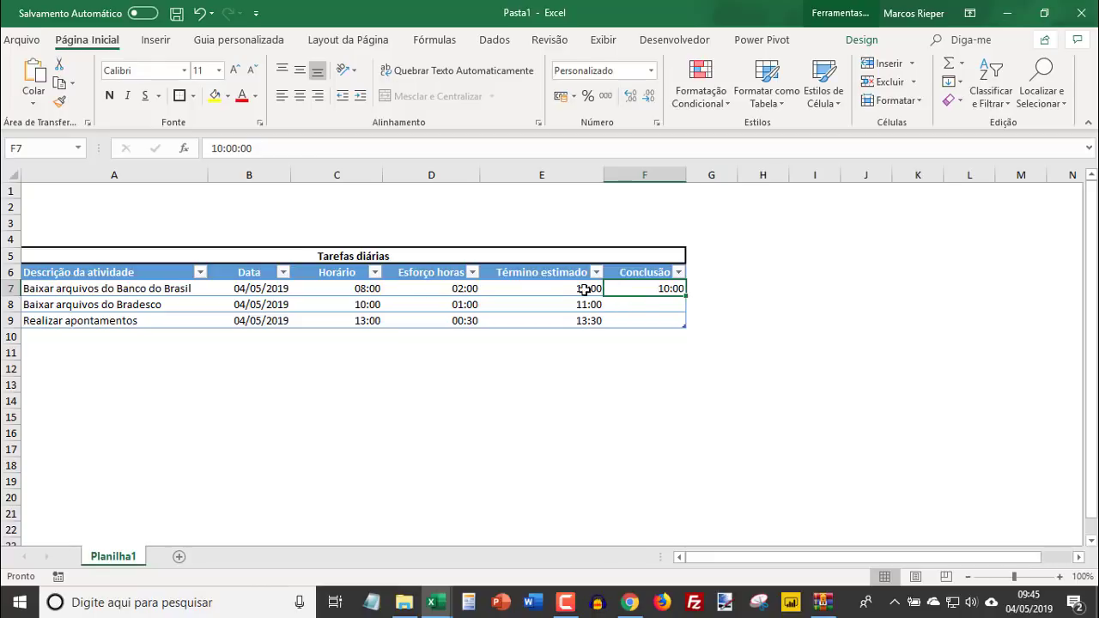
pyautogui.moveTo(574, 292); pyautogui.dragTo(578, 320)
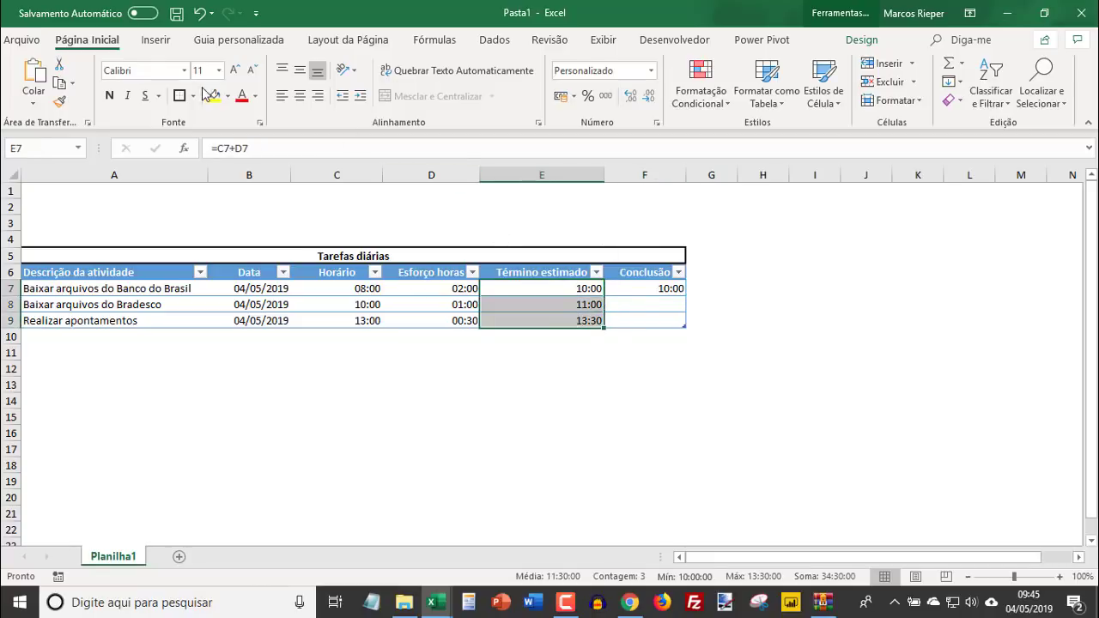
pyautogui.click(254, 96)
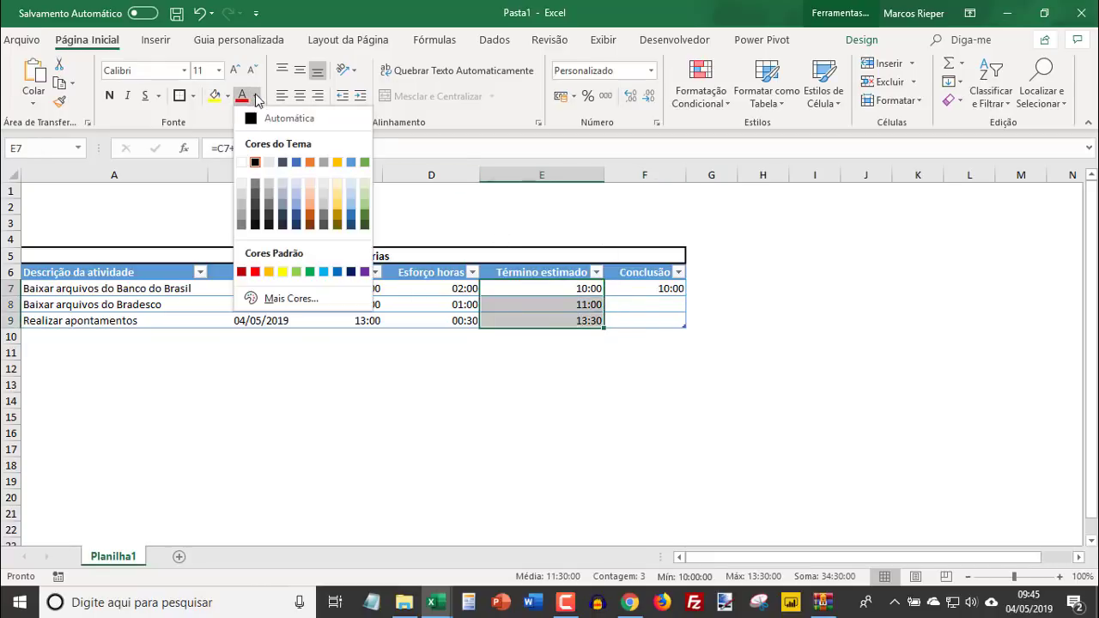
pyautogui.click(241, 206)
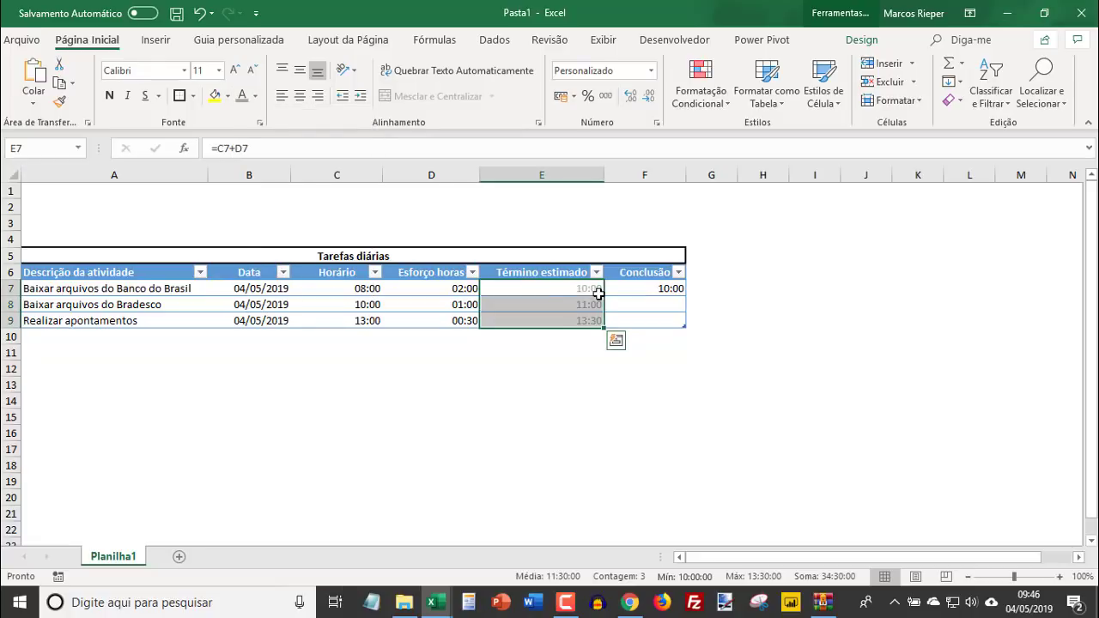
# - Start a formula-based conditional formatting rule for cell F7 with the condition =$F7>0
pyautogui.click(637, 290)
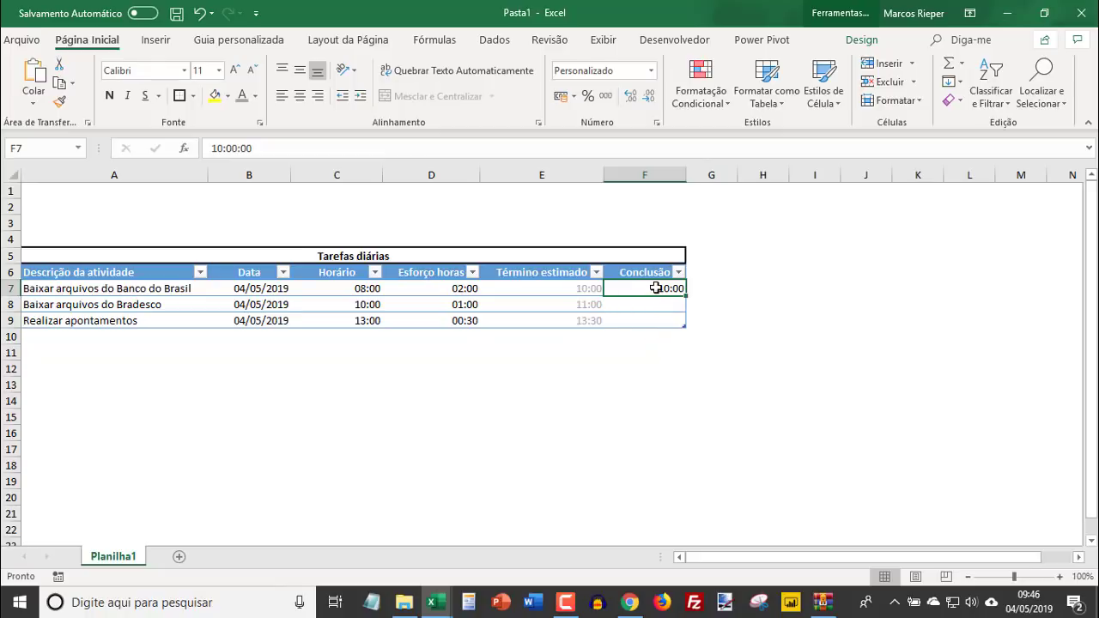
pyautogui.click(65, 290)
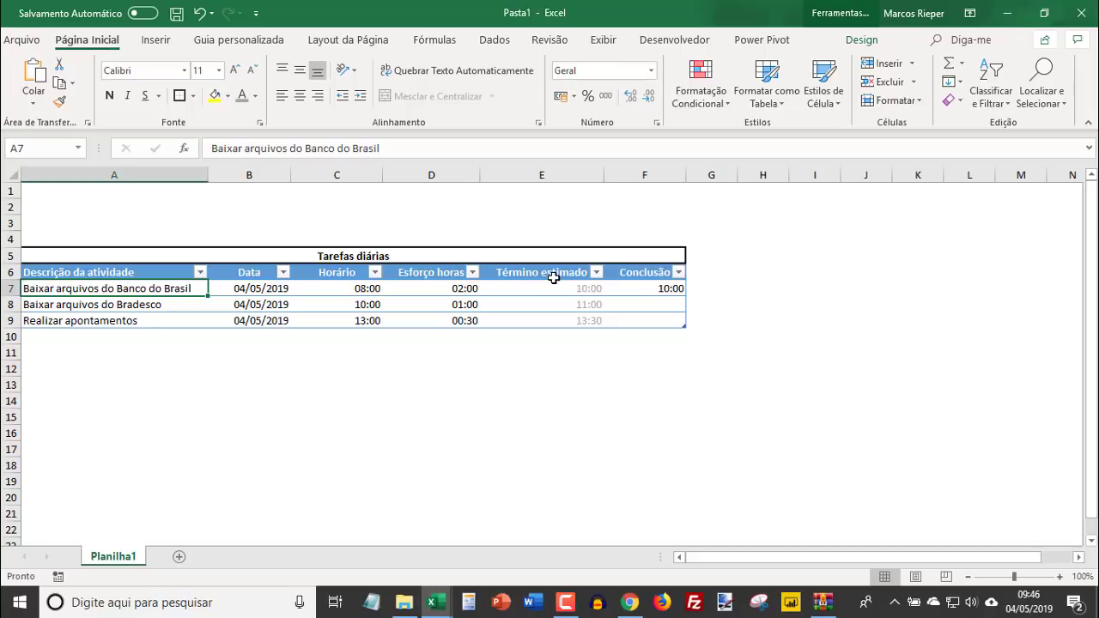
pyautogui.click(636, 291)
pyautogui.click(697, 91)
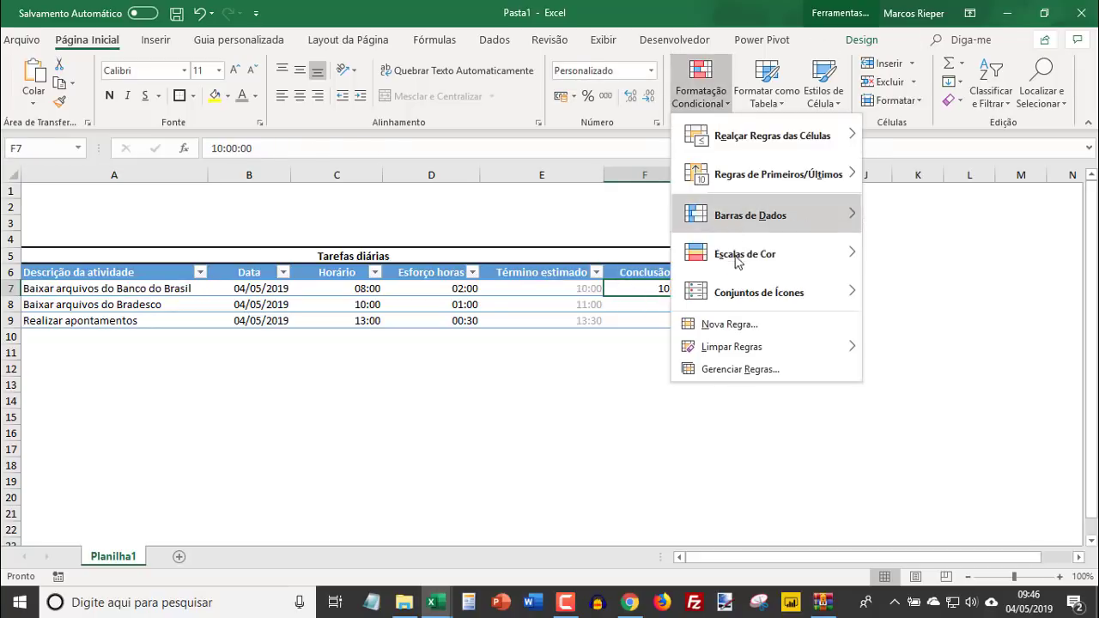
pyautogui.click(726, 326)
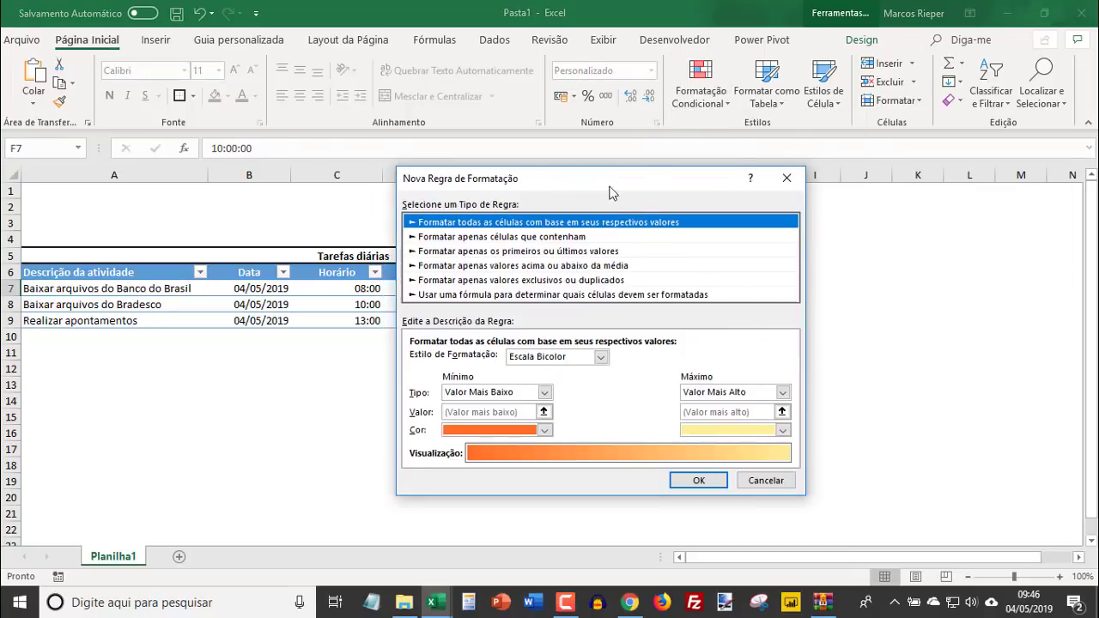
pyautogui.moveTo(609, 180); pyautogui.dragTo(918, 176)
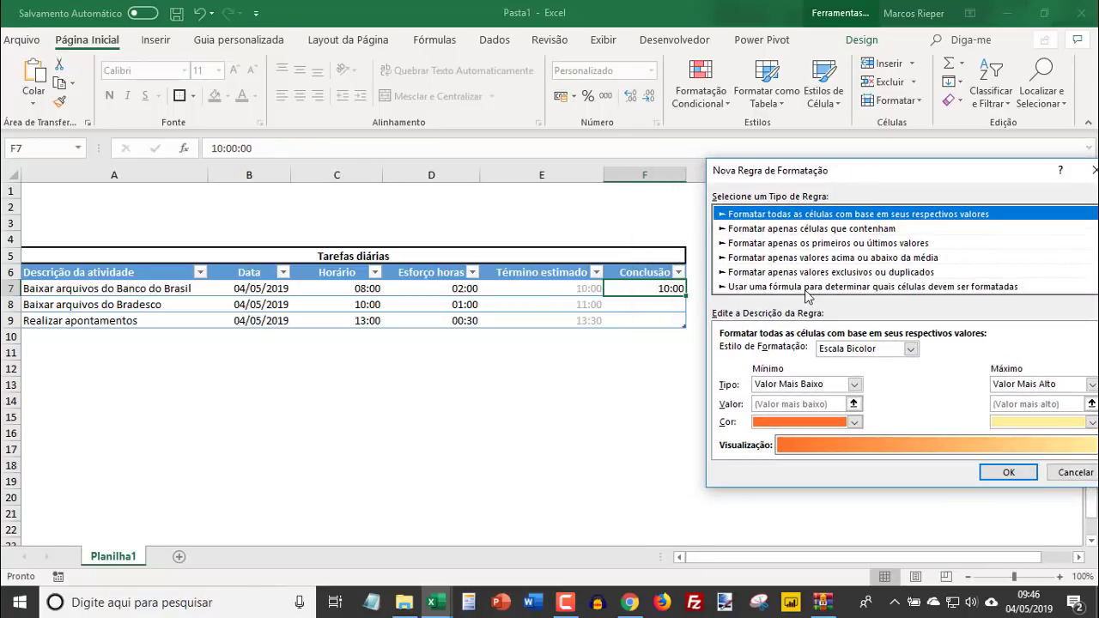
pyautogui.click(805, 290)
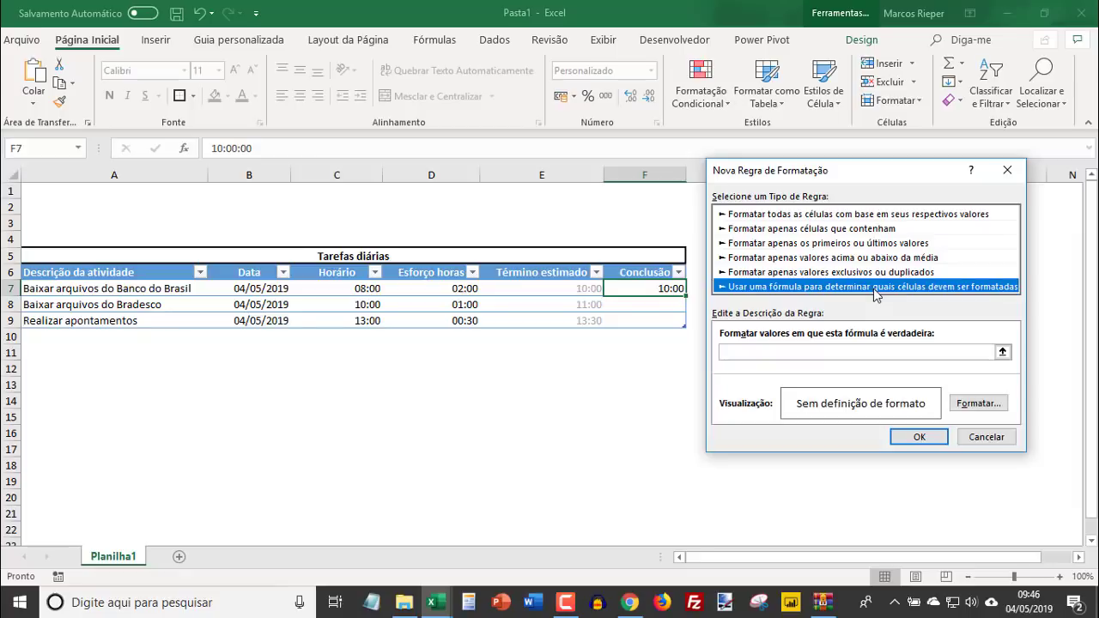
pyautogui.click(734, 352)
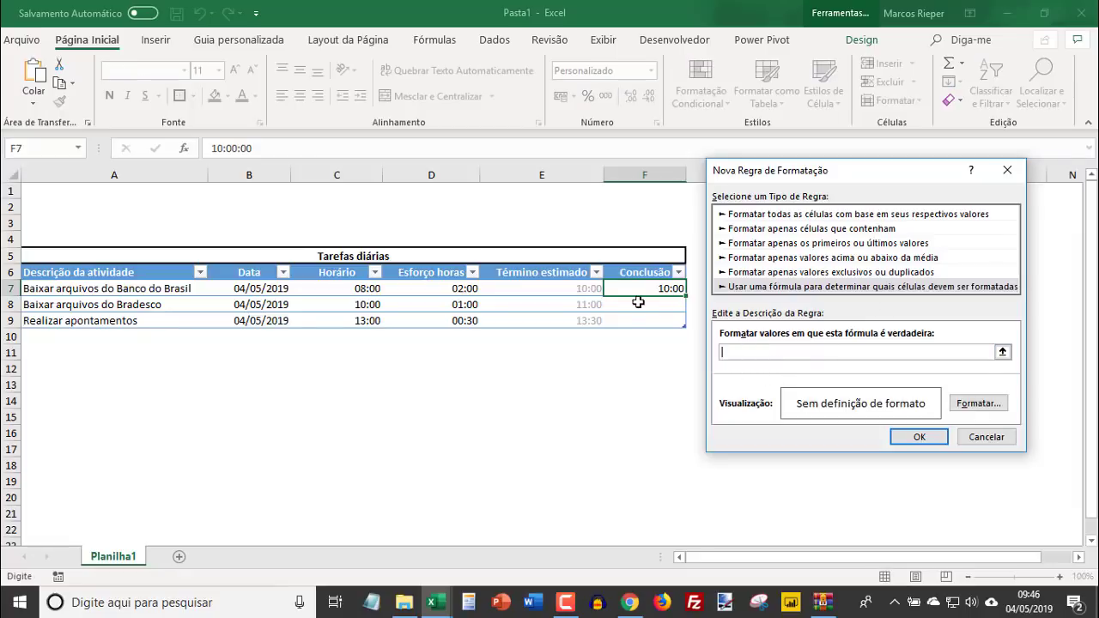
pyautogui.click(636, 289)
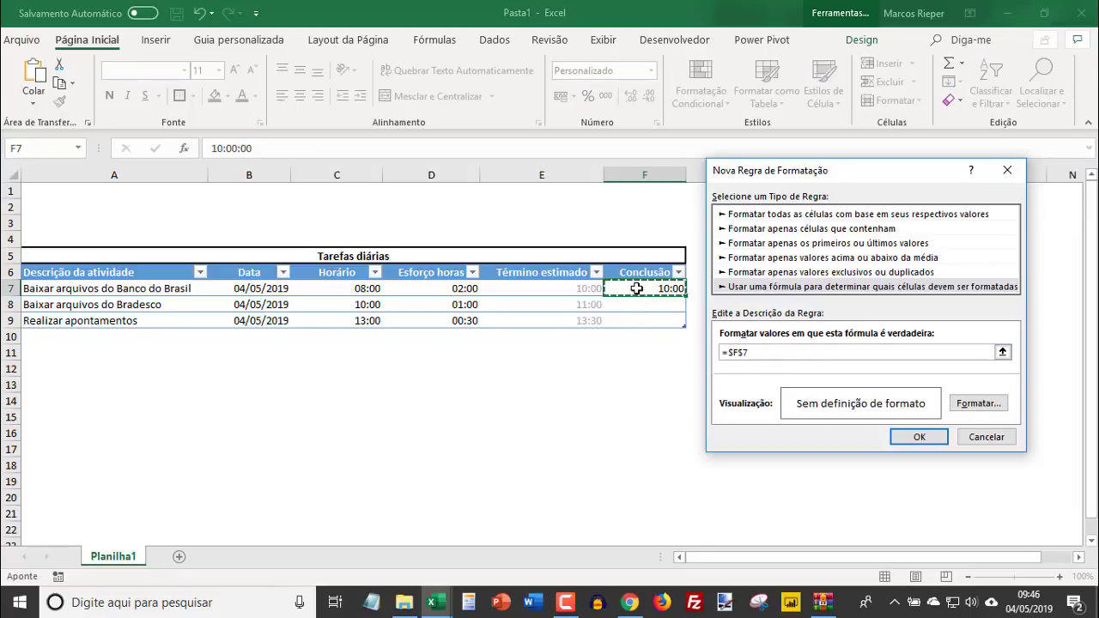
pyautogui.write('>0')
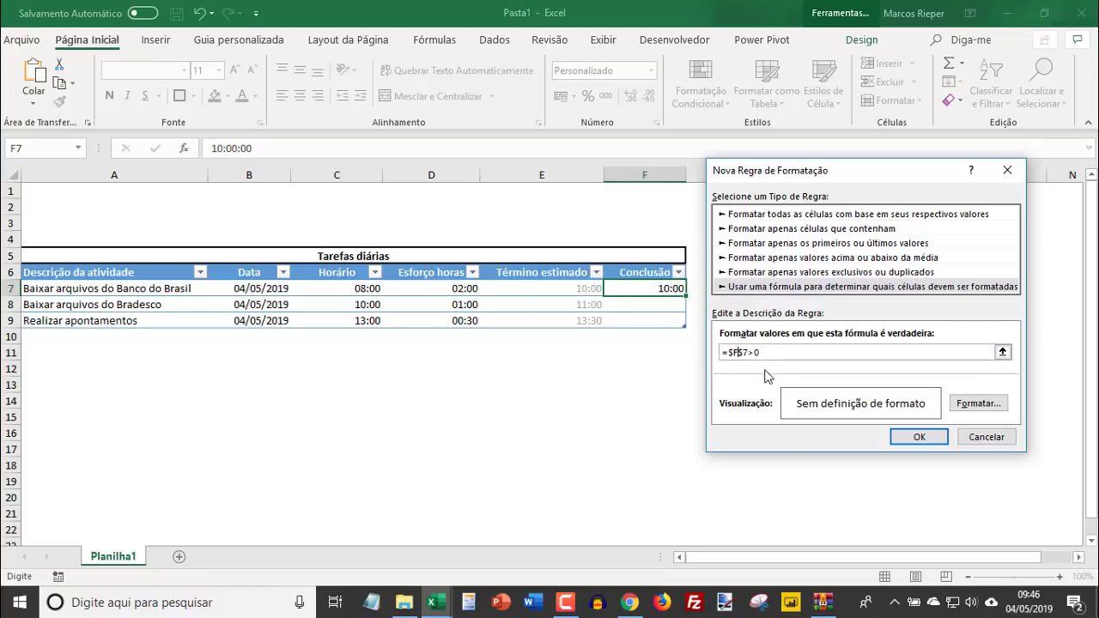
pyautogui.press('F4')
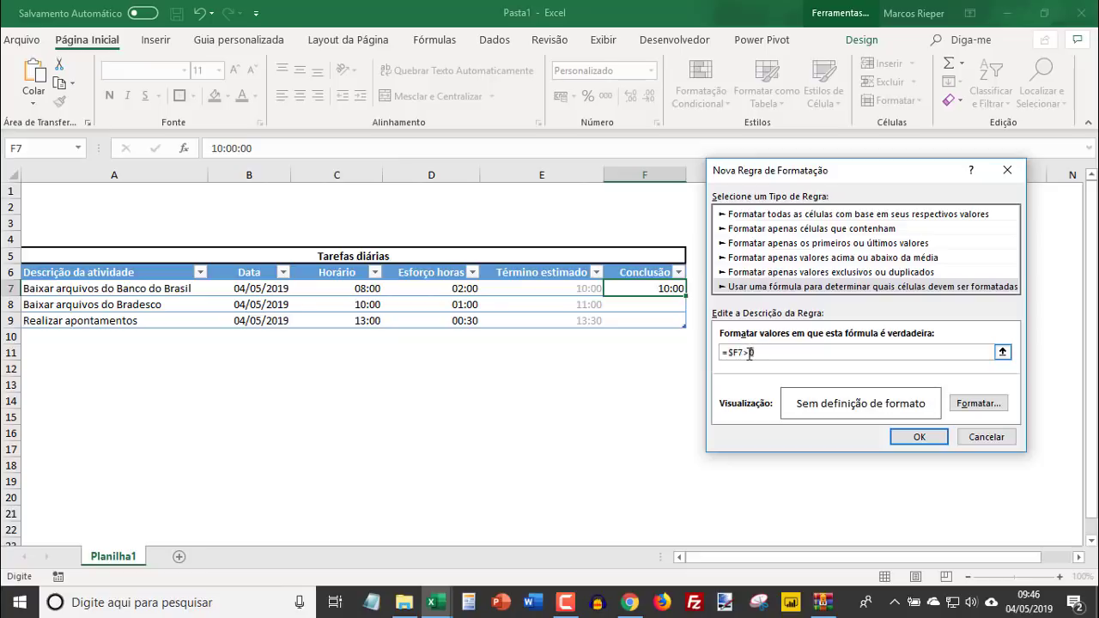
pyautogui.doubleClick(749, 352)
# - Set the rule's format to the strikethrough (Tachado) font effect and create the rule
pyautogui.click(978, 402)
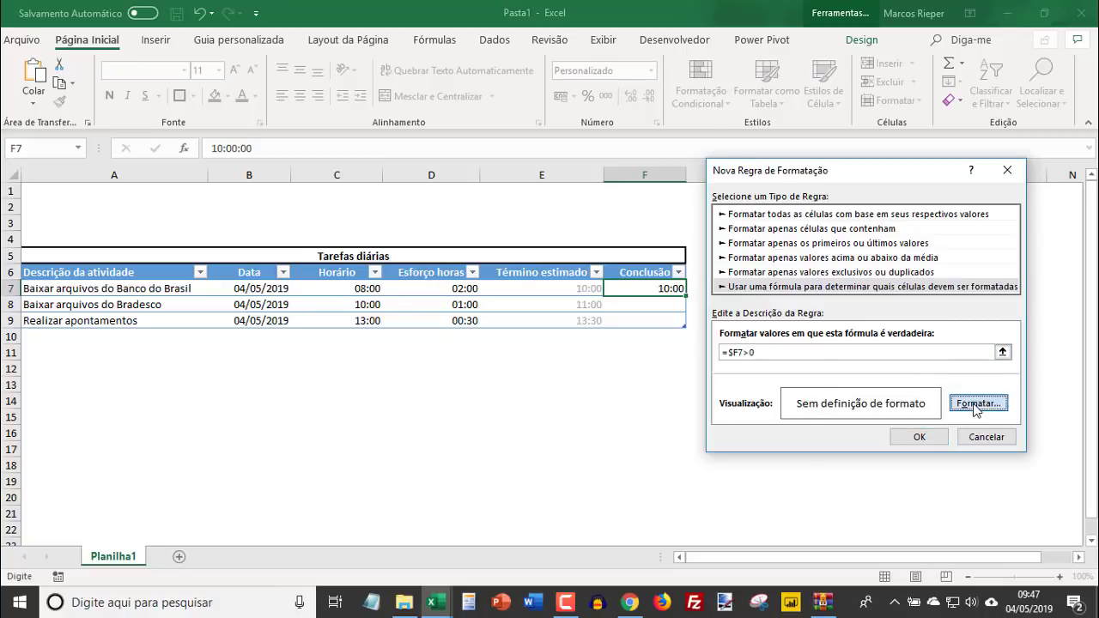
pyautogui.click(399, 314)
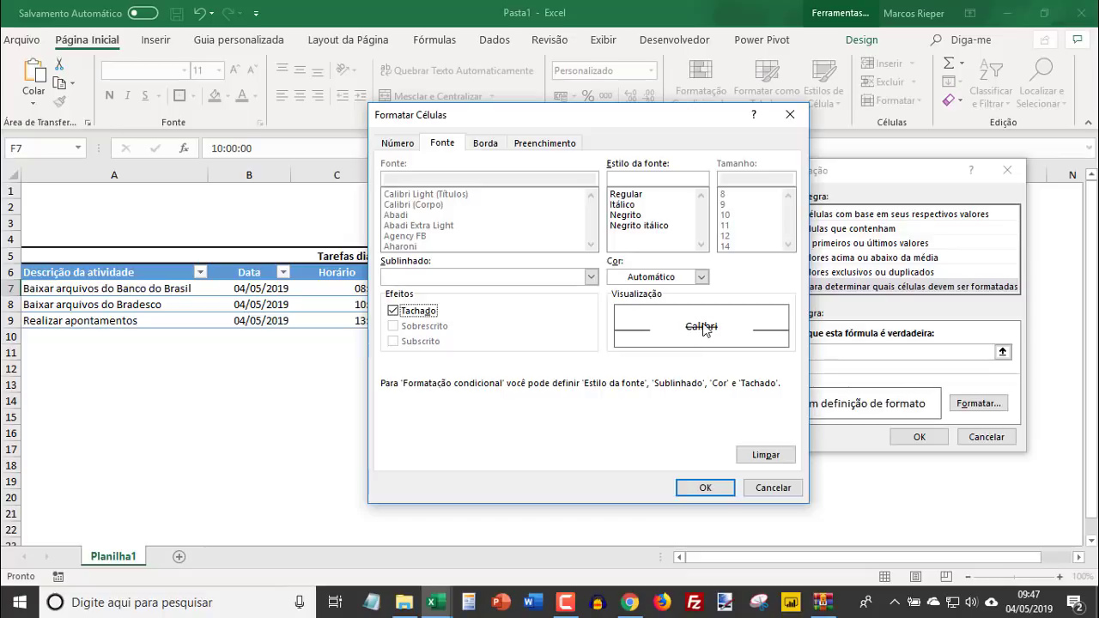
pyautogui.click(712, 489)
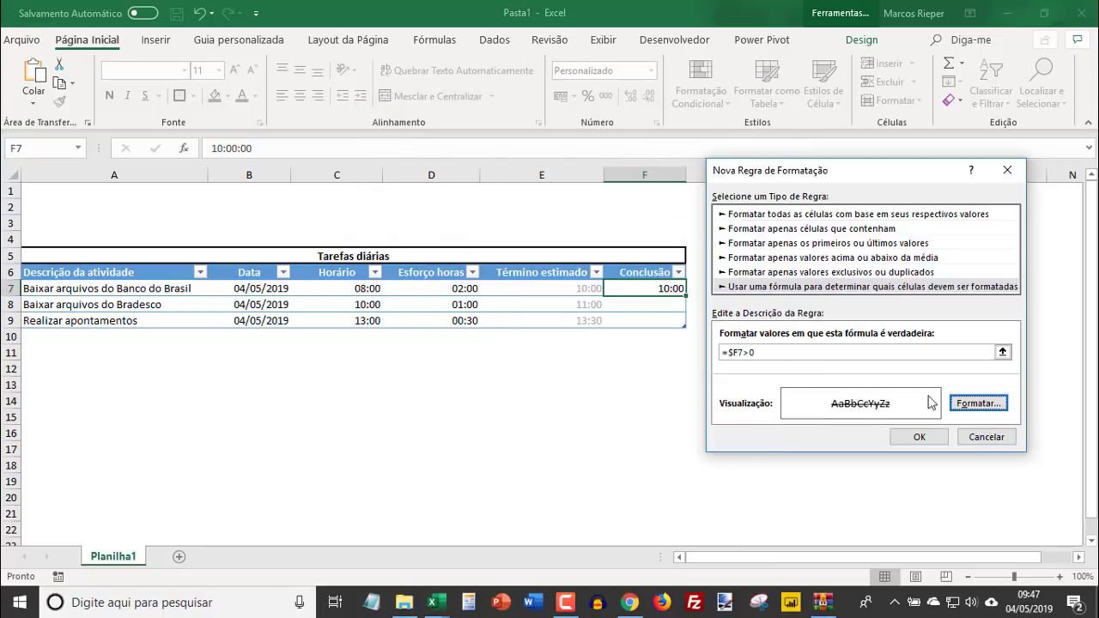
pyautogui.click(939, 440)
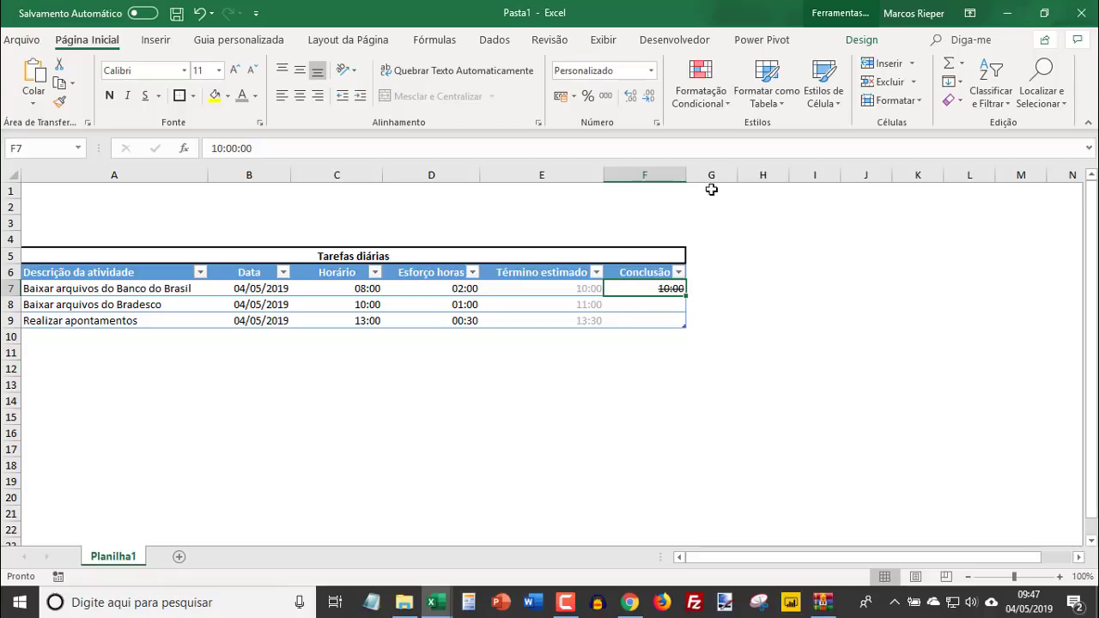
# - Extend the strikethrough rule's application range to all table rows, =$A$7:$F$9
pyautogui.click(687, 103)
pyautogui.click(767, 370)
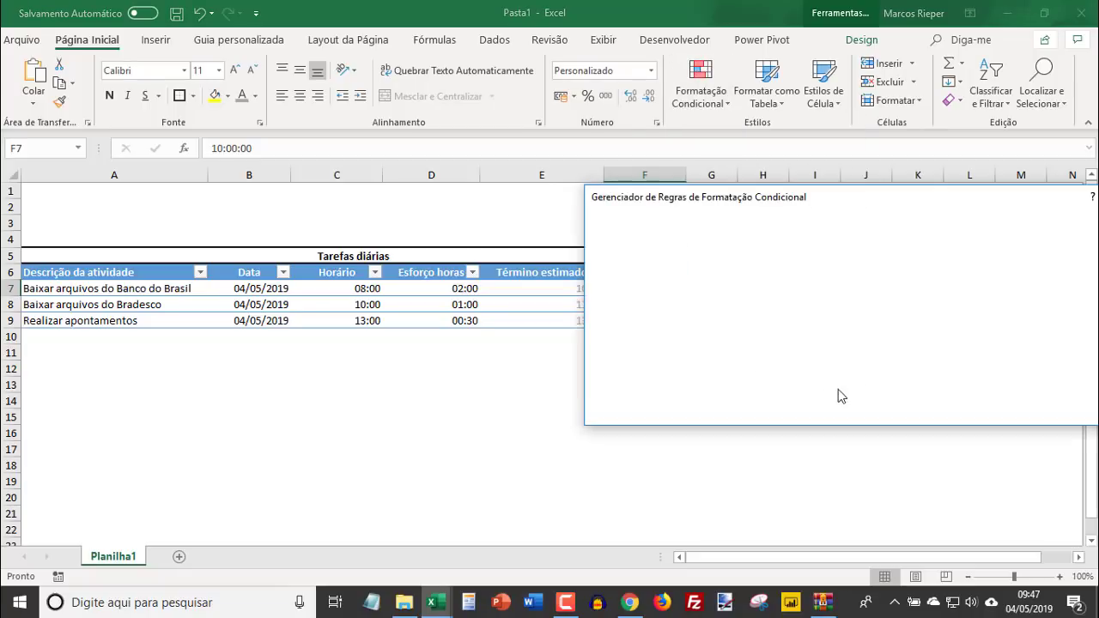
pyautogui.moveTo(768, 198); pyautogui.dragTo(384, 345)
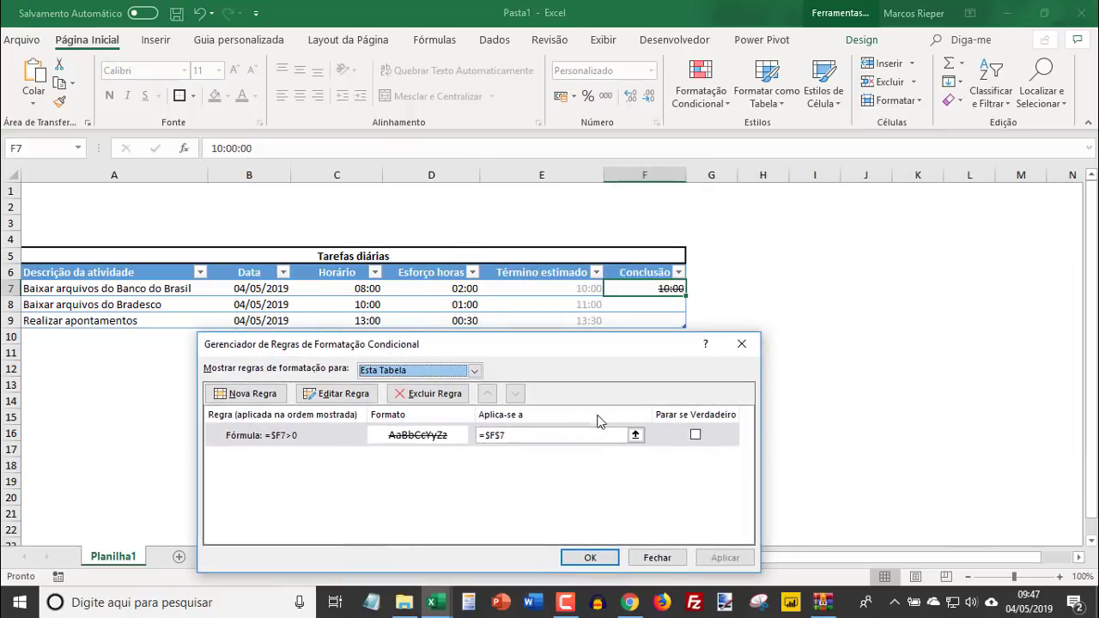
pyautogui.click(546, 435)
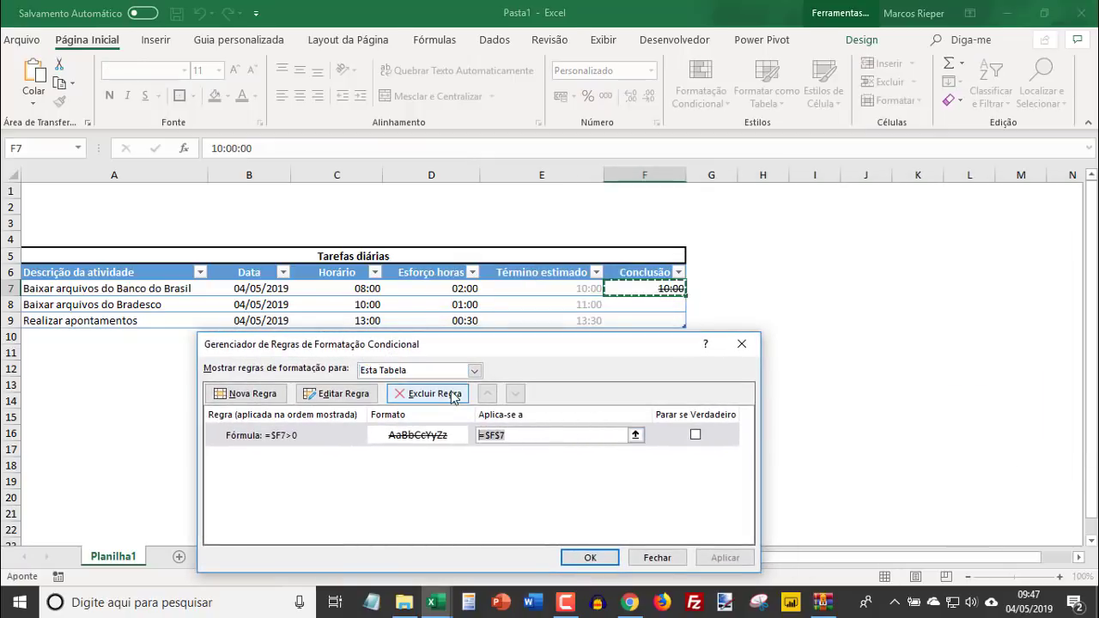
pyautogui.moveTo(118, 288); pyautogui.dragTo(629, 325)
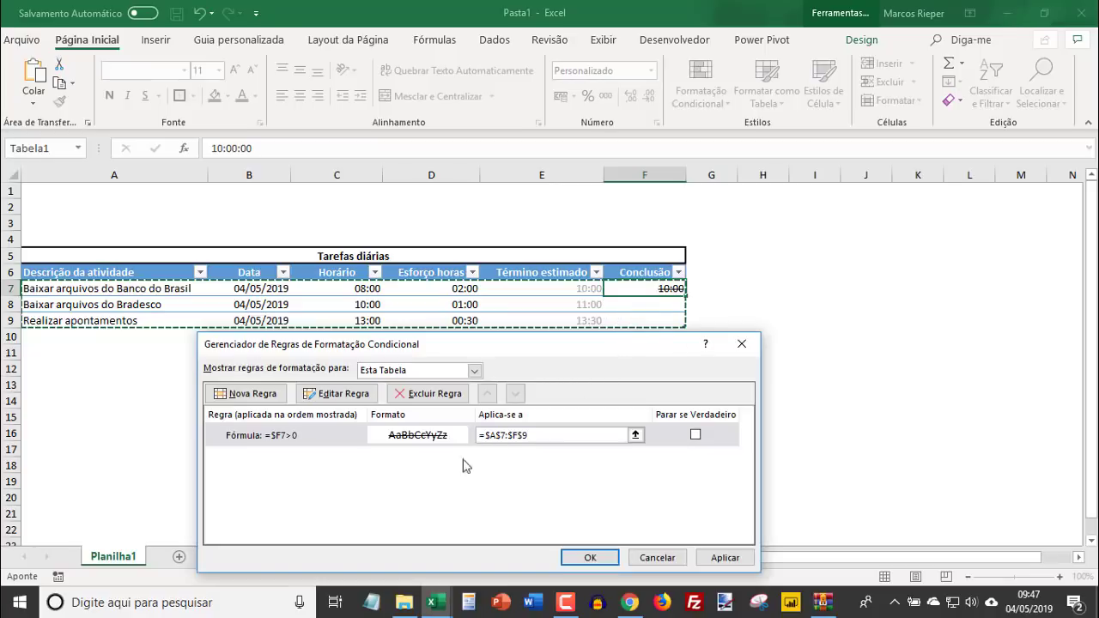
pyautogui.click(591, 558)
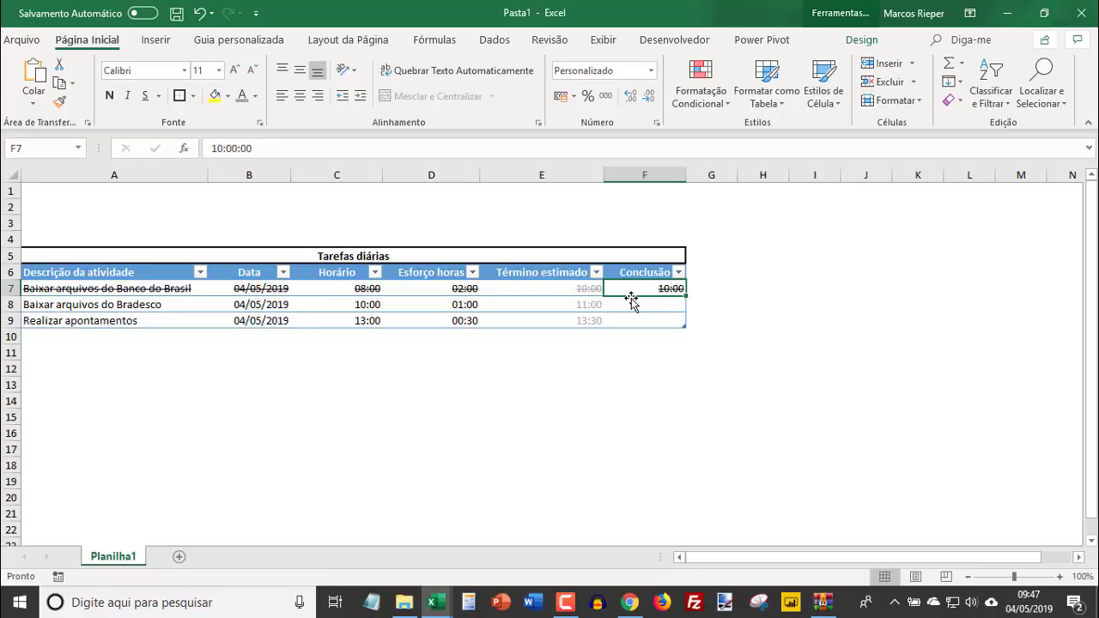
# - Add a test row below the last task with description teset, date 04/05 and Horário 13:30
pyautogui.click(84, 334)
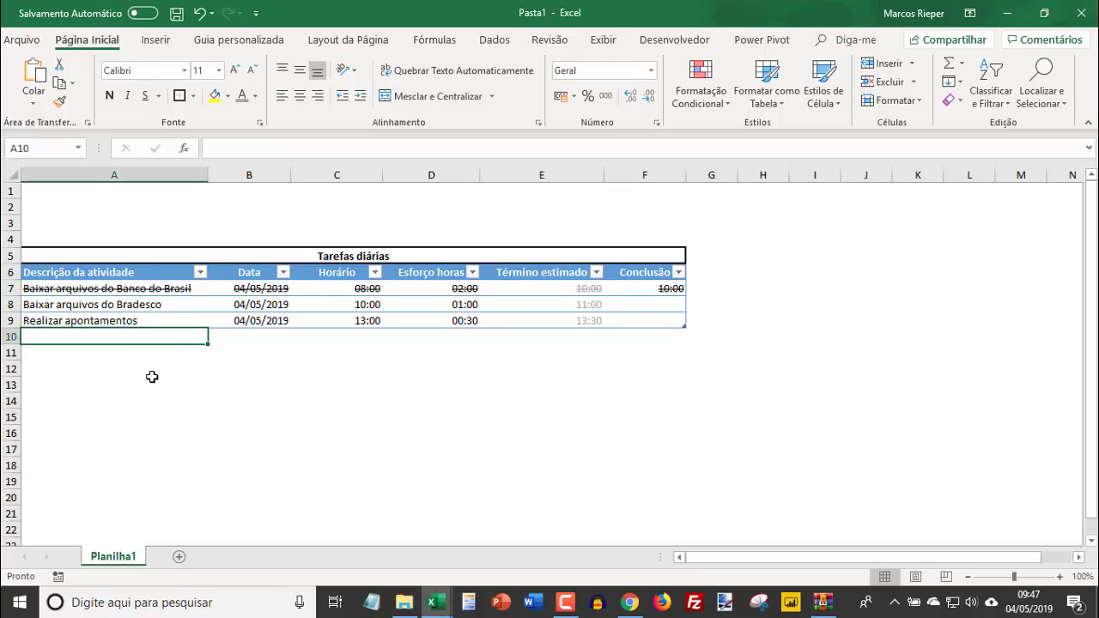
pyautogui.write('teset')
pyautogui.press('Return')
pyautogui.press('Up')
pyautogui.press('Right')
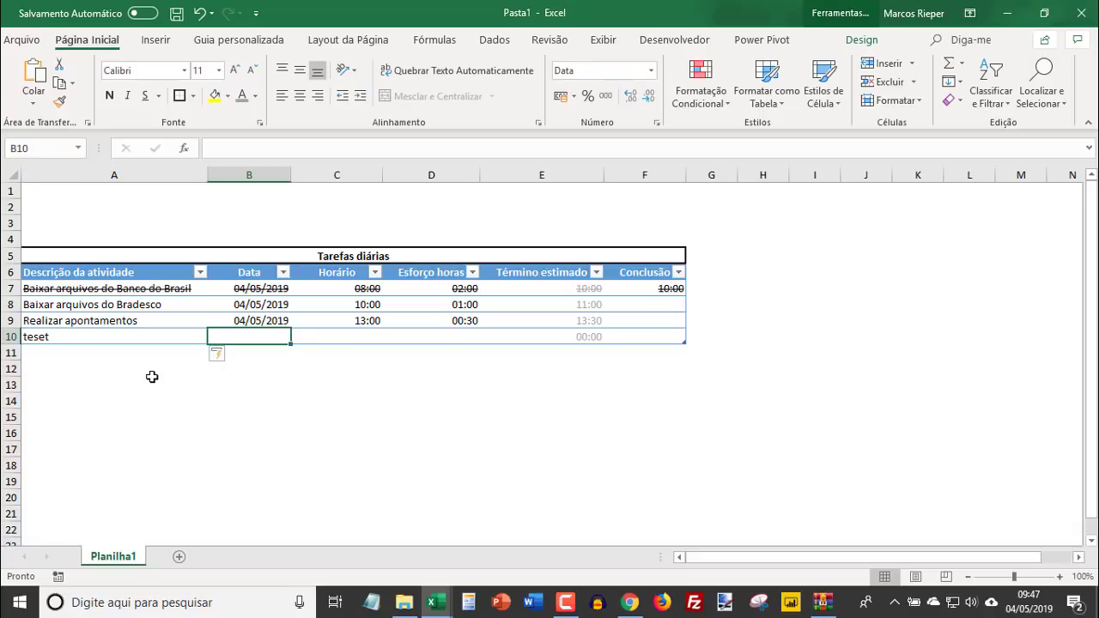
pyautogui.write('04/05')
pyautogui.press('Tab')
pyautogui.write('14')
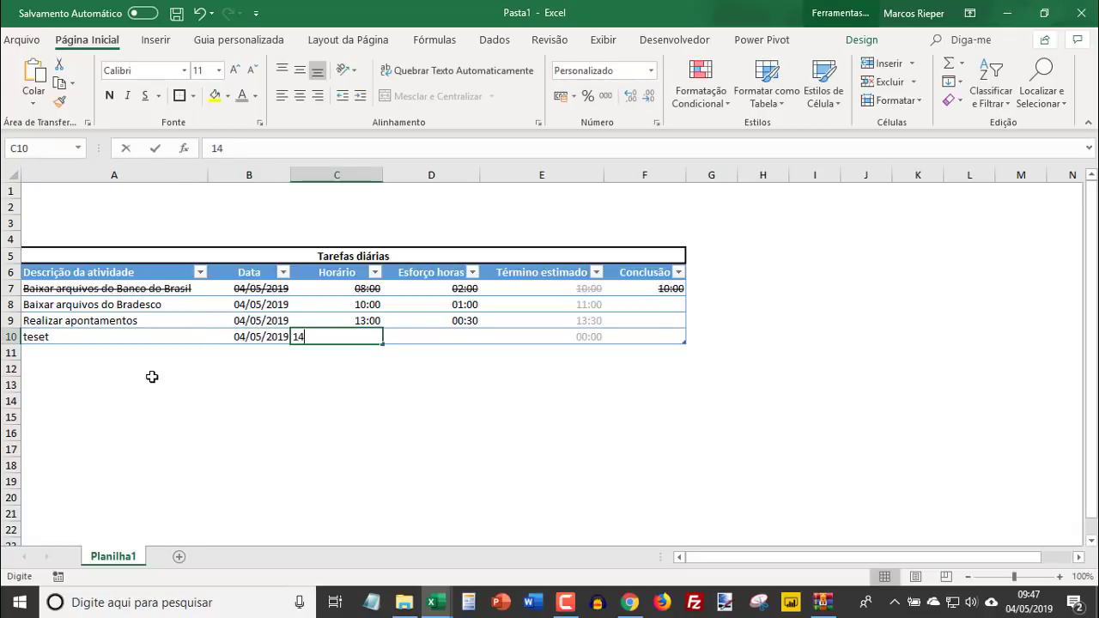
pyautogui.press('BackSpace')
pyautogui.press('BackSpace')
pyautogui.write('13:30')
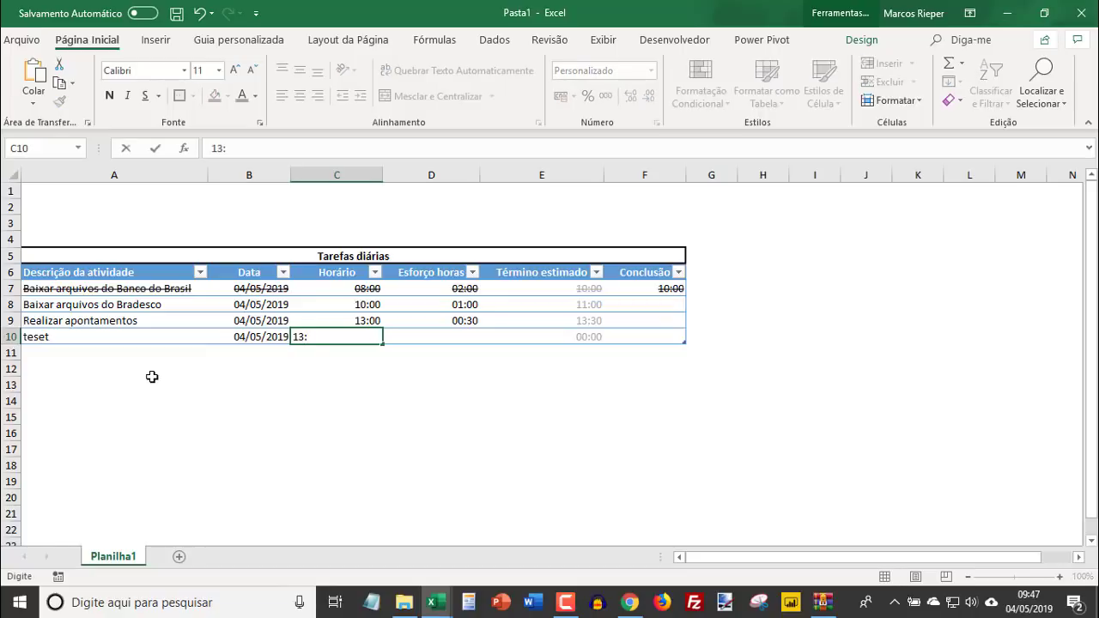
pyautogui.hotkey('ctrl', 'Return')
pyautogui.press('Tab')
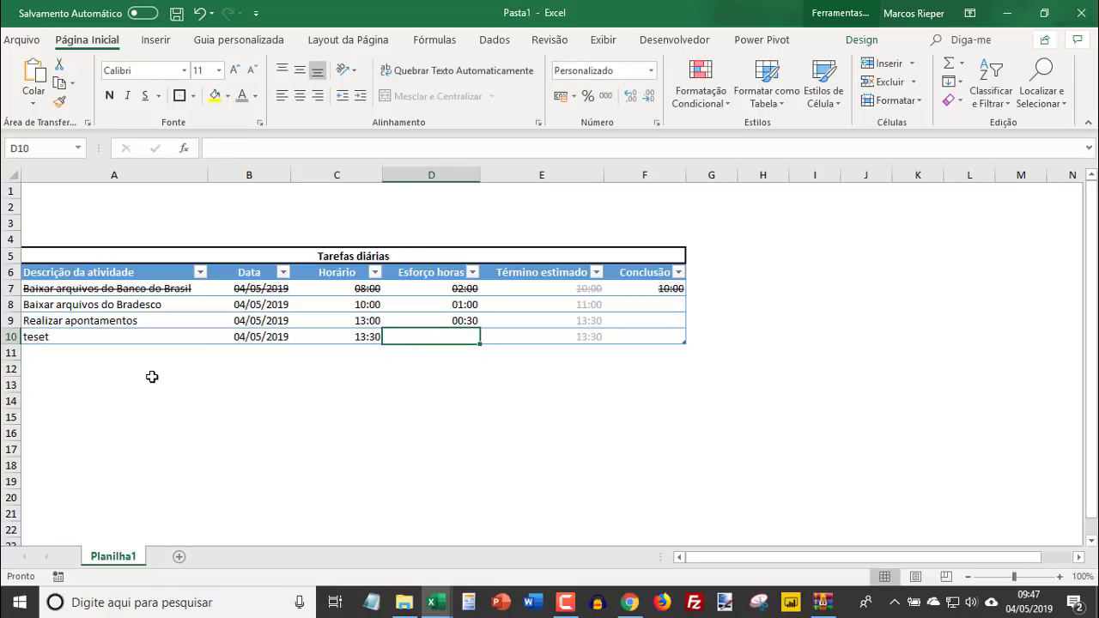
# - Set the Esforço horas of the teset row to 00:30
pyautogui.write('00:00')
pyautogui.press('Return')
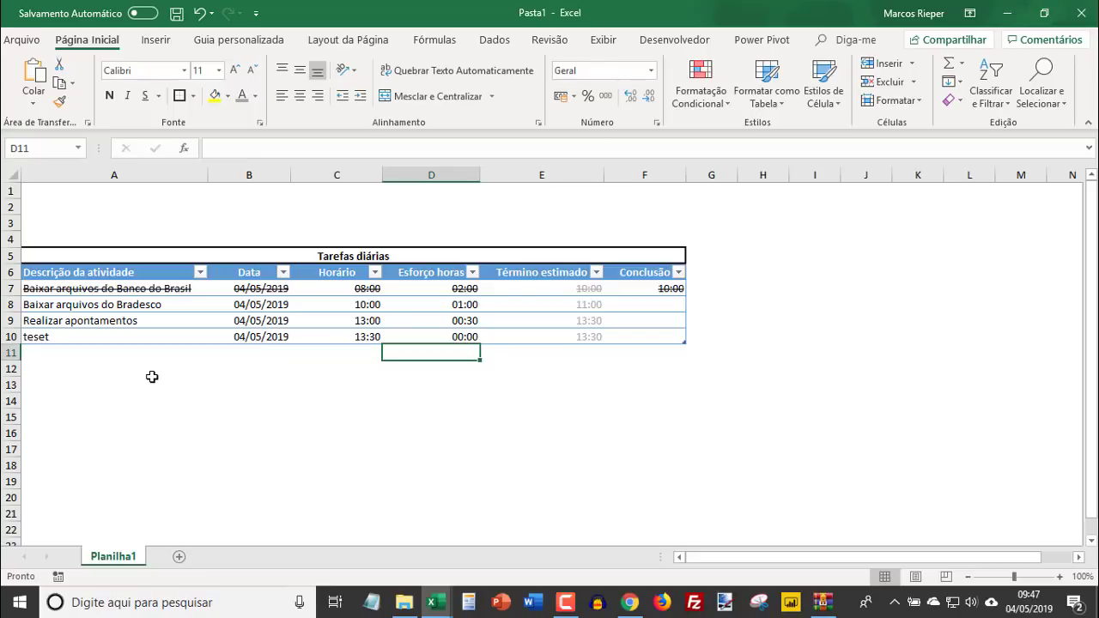
pyautogui.press('Up')
pyautogui.write('00:30')
pyautogui.press('Return')
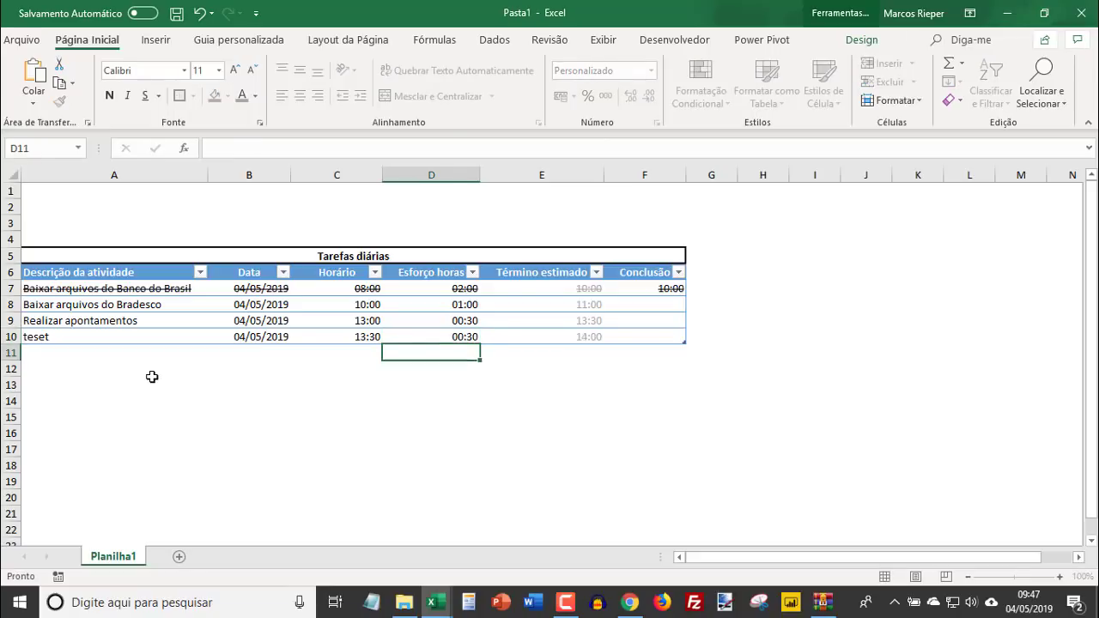
# - Enter 14:00 as the Conclusão time of the teset row to test the strikethrough rule
pyautogui.press('Up')
pyautogui.press('Right')
pyautogui.press('Right')
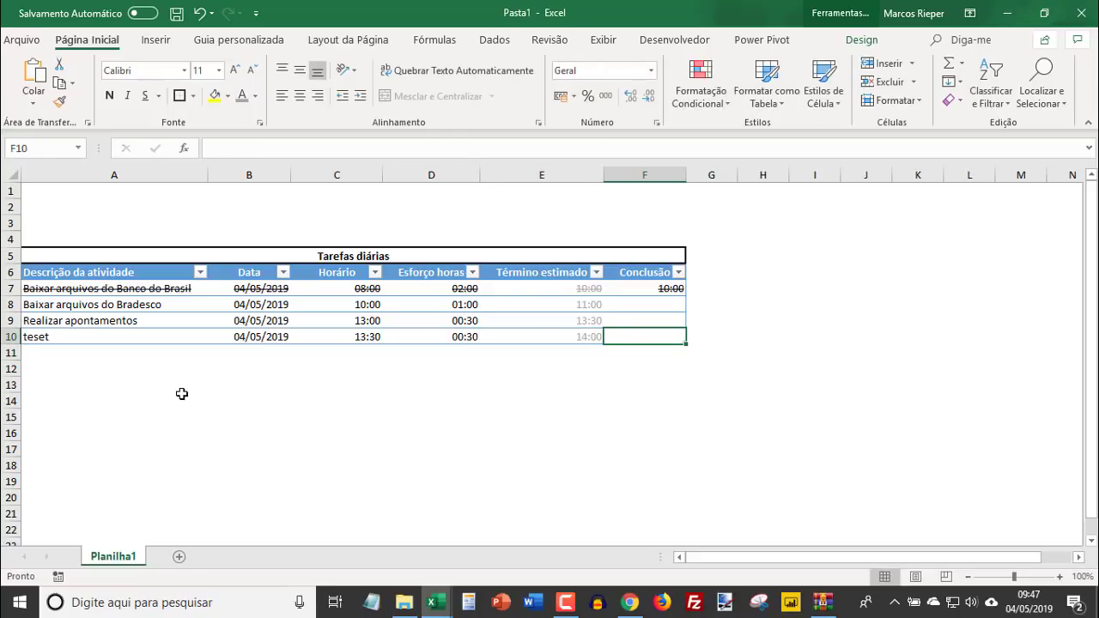
pyautogui.write('14:00')
pyautogui.press('Return')
pyautogui.press('Up')
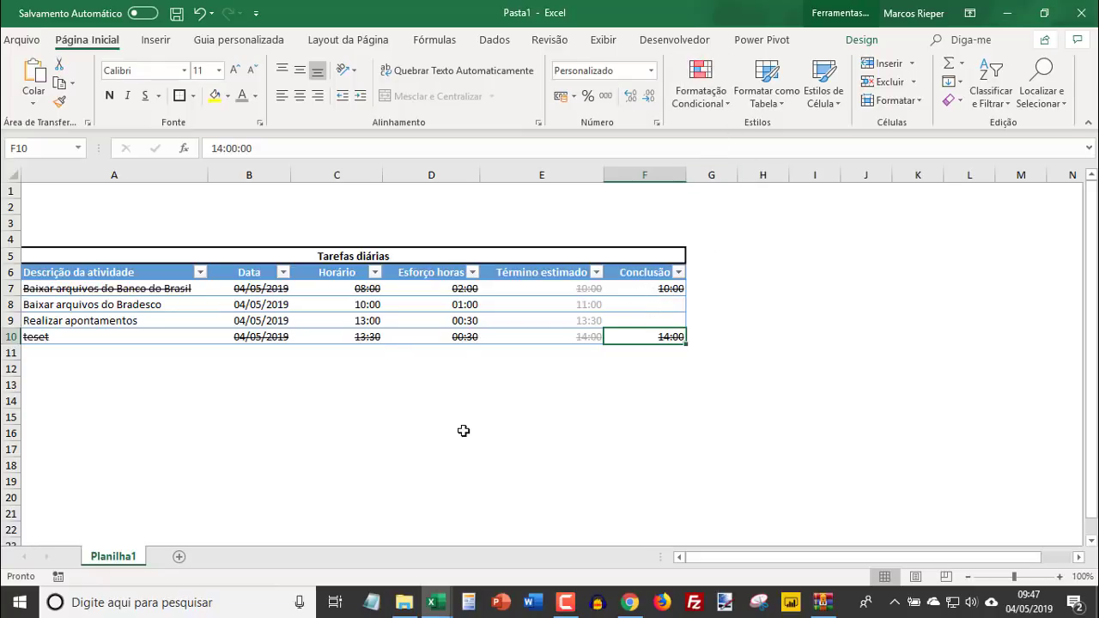
# - Clear the contents of the test row, A10:F10
pyautogui.hotkey('ctrl', 'z')
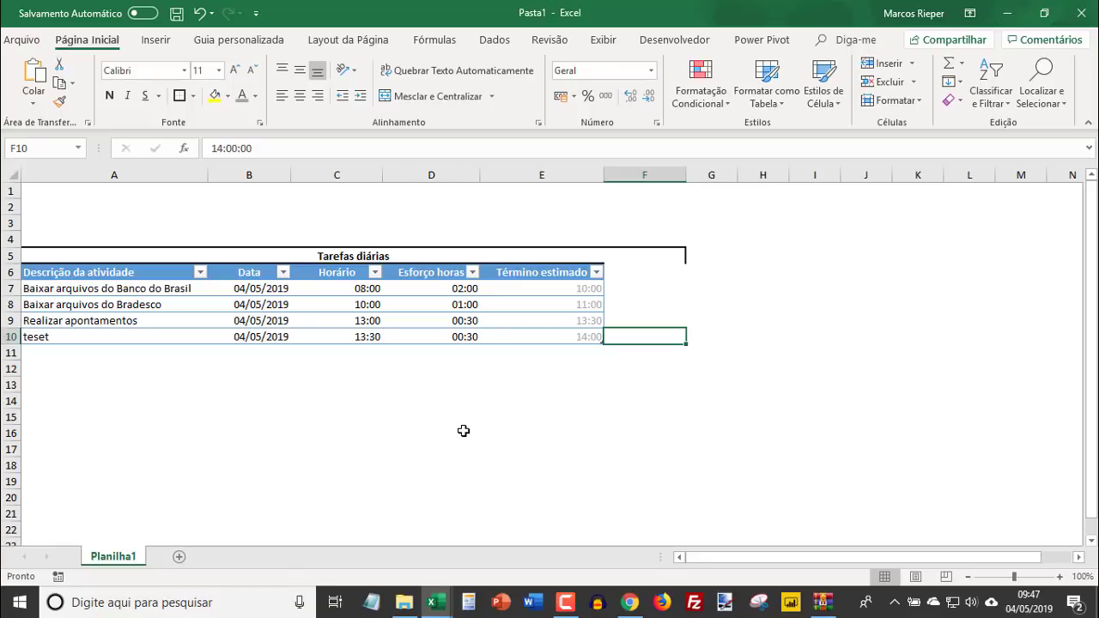
pyautogui.hotkey('ctrl', 'y')
pyautogui.hotkey('shift', 'Home')
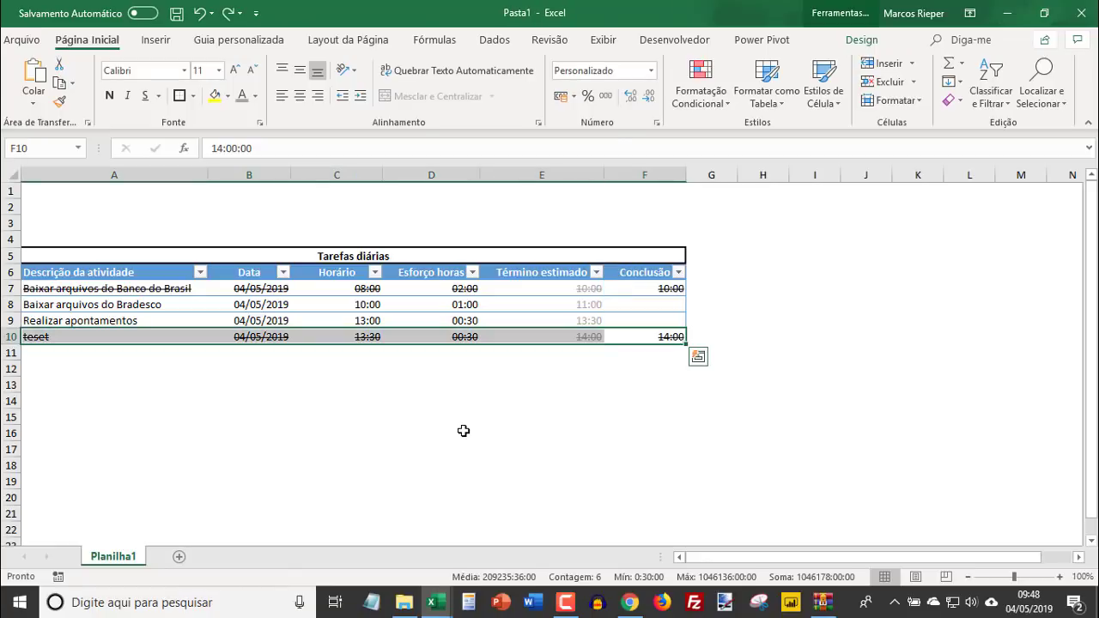
pyautogui.press('Delete')
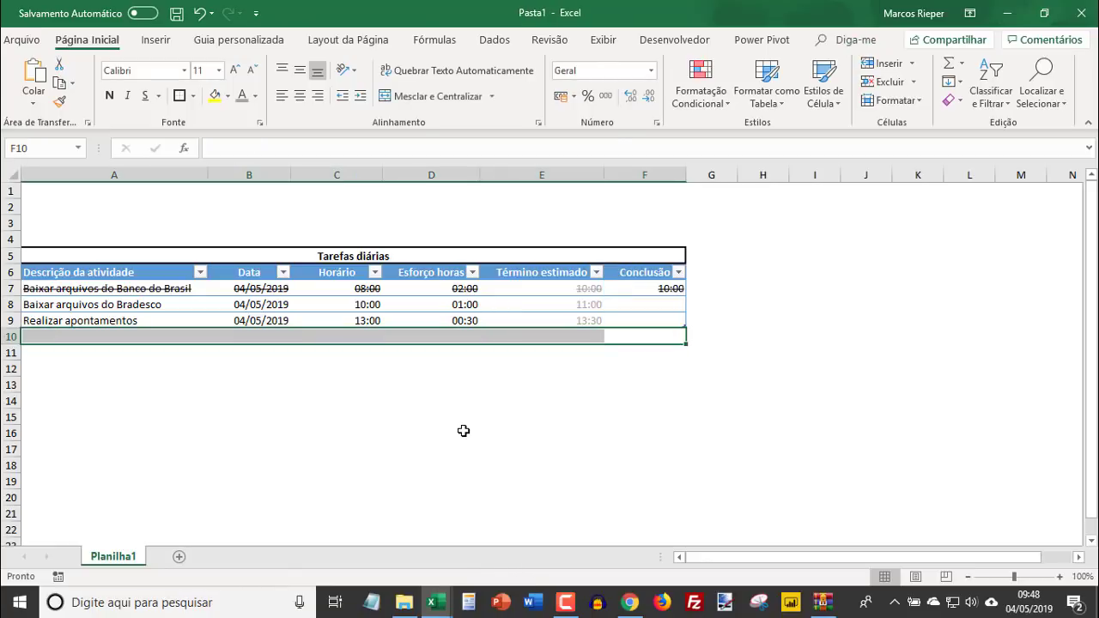
pyautogui.press('Up')
pyautogui.press('Left')
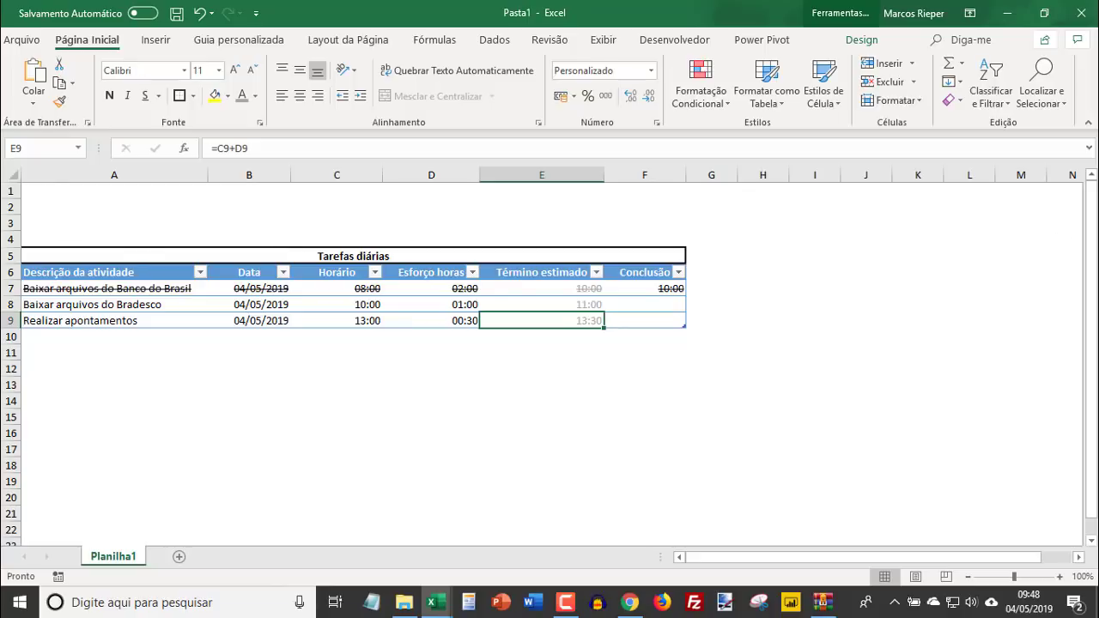
# - Enter the summary labels Concluída, Pendente and Total in cells A1:A3
pyautogui.hotkey('alt', 'F11')
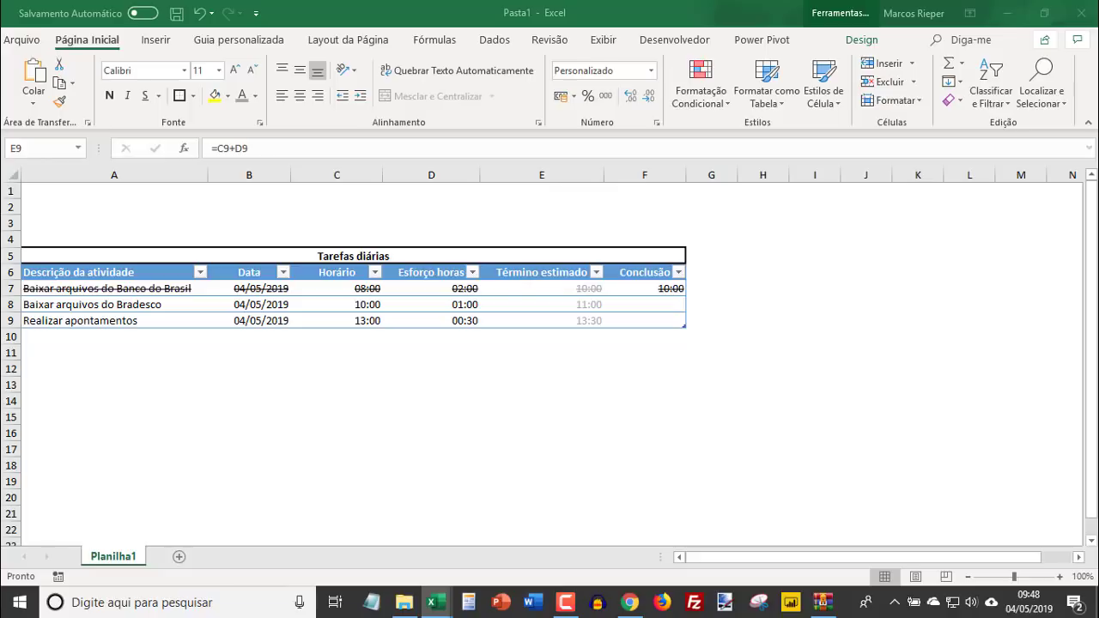
pyautogui.click(206, 195)
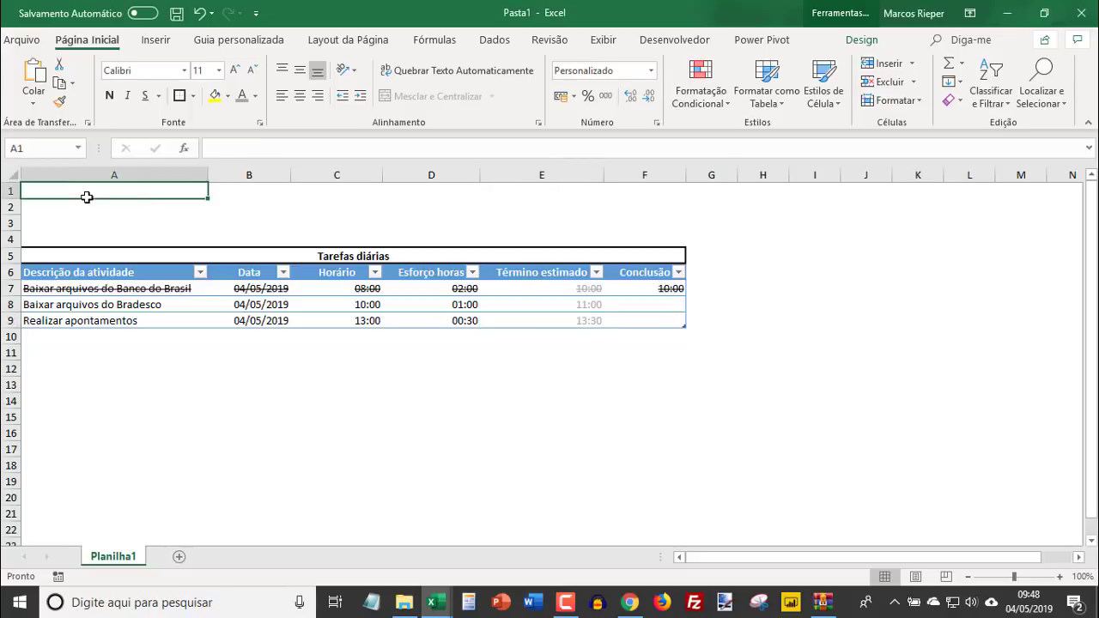
pyautogui.write('Concluída')
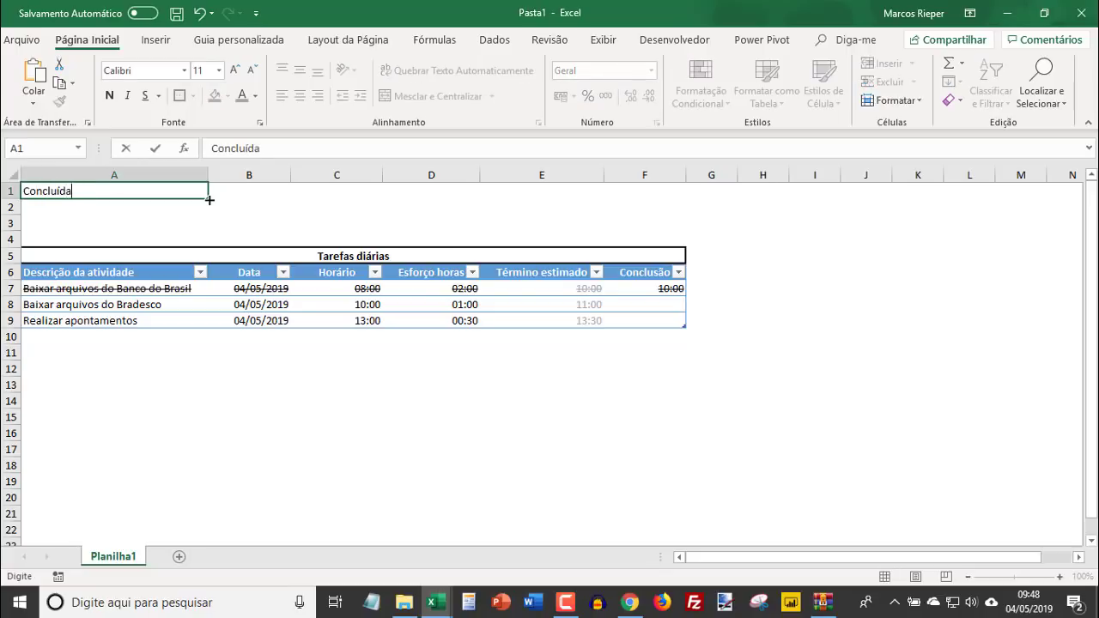
pyautogui.press('Return')
pyautogui.write('Pendente')
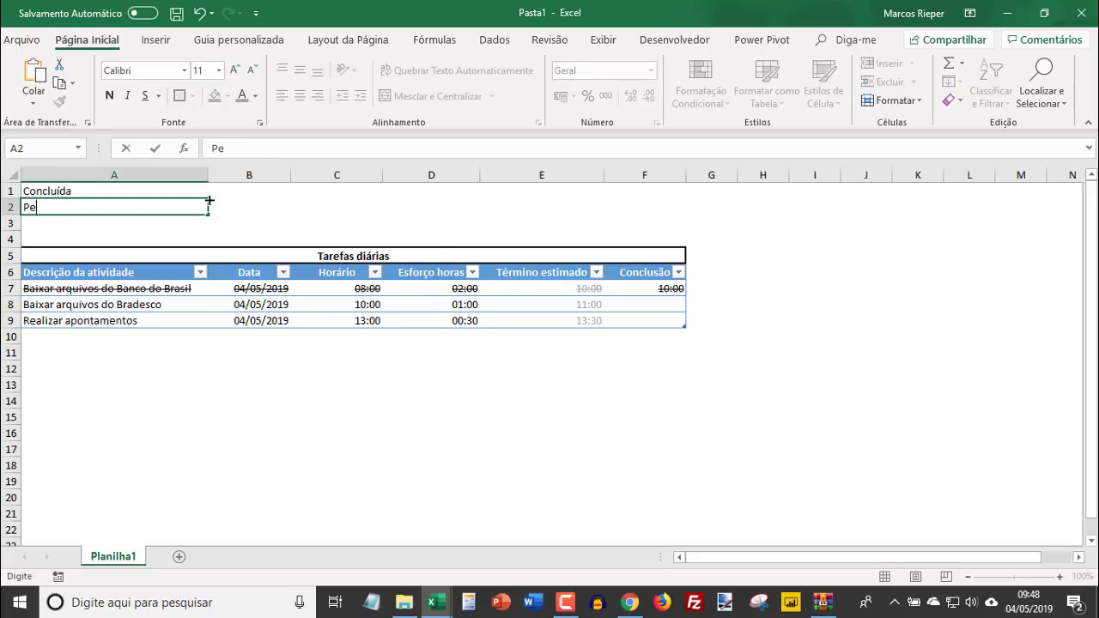
pyautogui.press('Return')
pyautogui.write('Total')
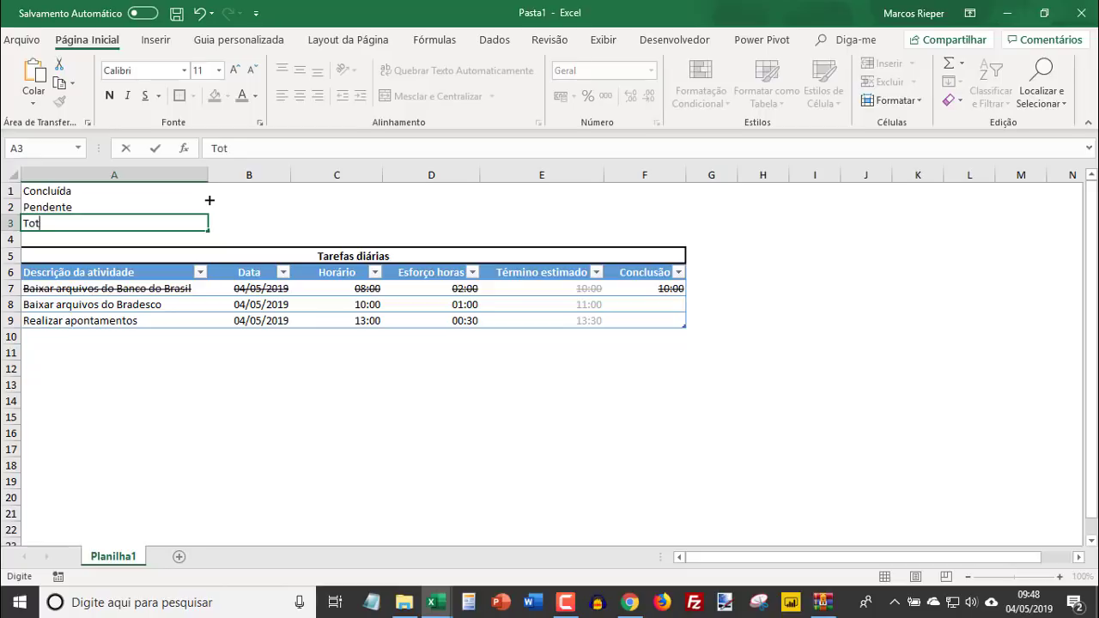
pyautogui.press('Return')
pyautogui.press('Up')
# - In B3, total the effort hours with the formula =soma(Tabela1[Esforço horas])
pyautogui.click(209, 198)
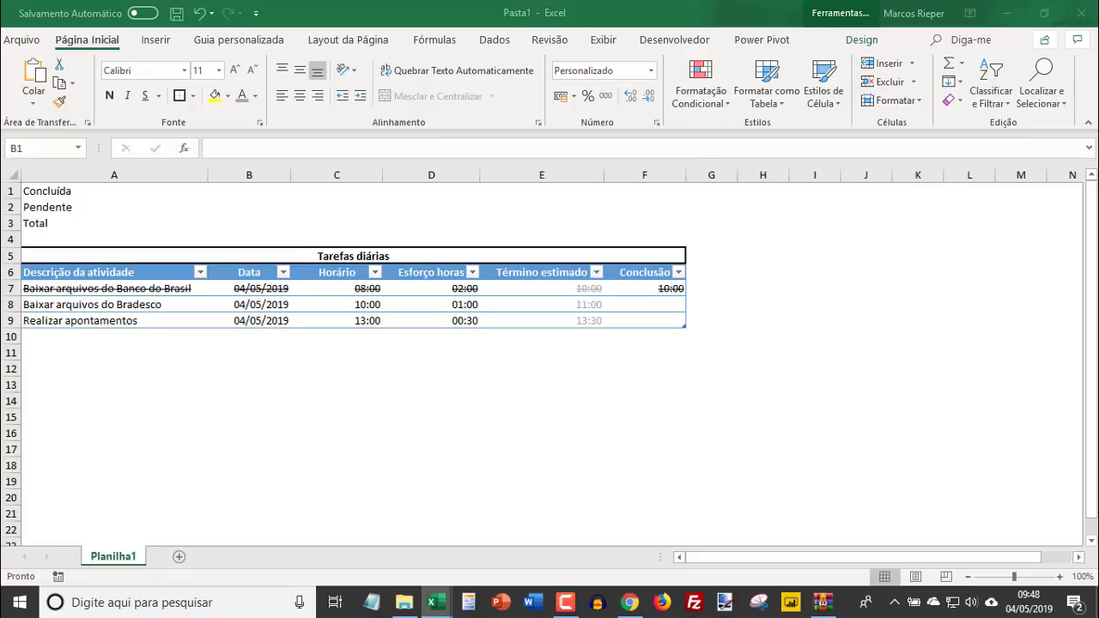
pyautogui.click(229, 221)
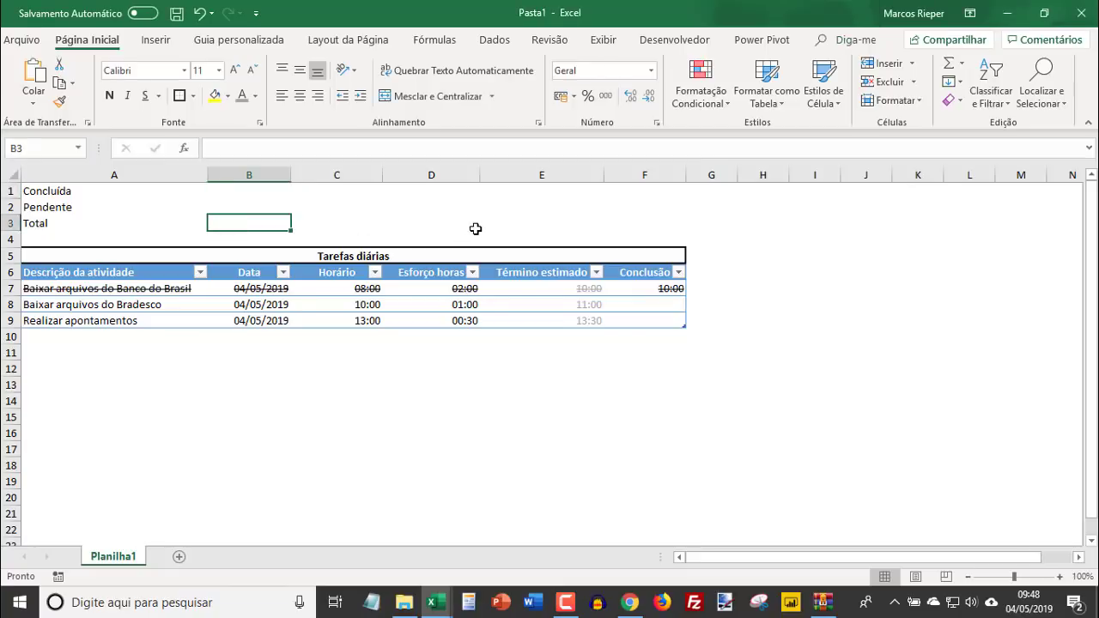
pyautogui.write('=soma(')
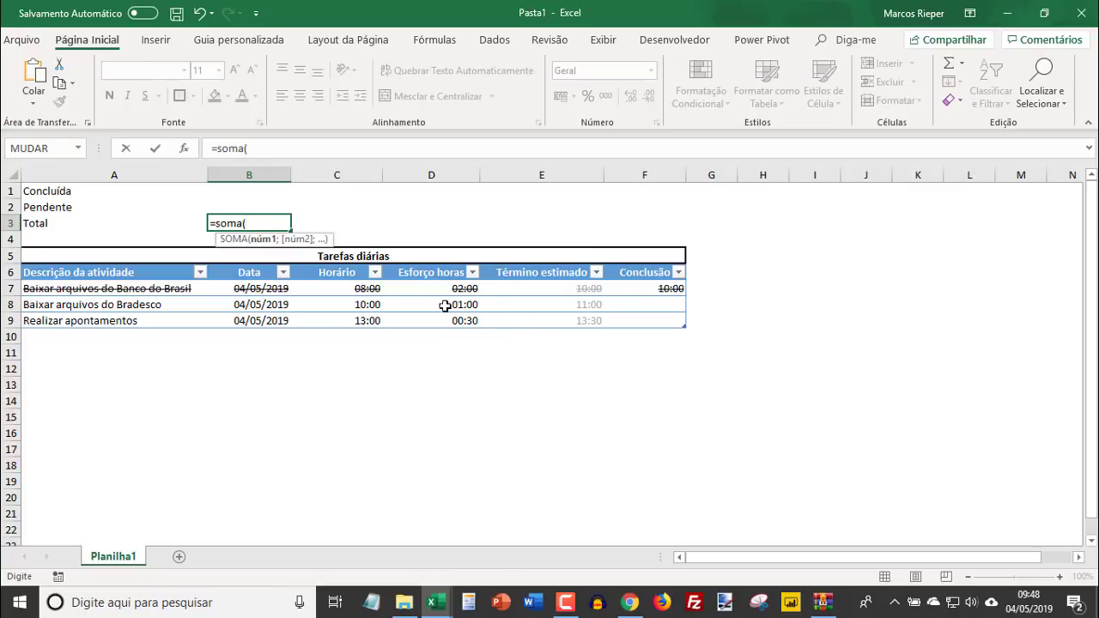
pyautogui.moveTo(429, 289); pyautogui.dragTo(426, 323)
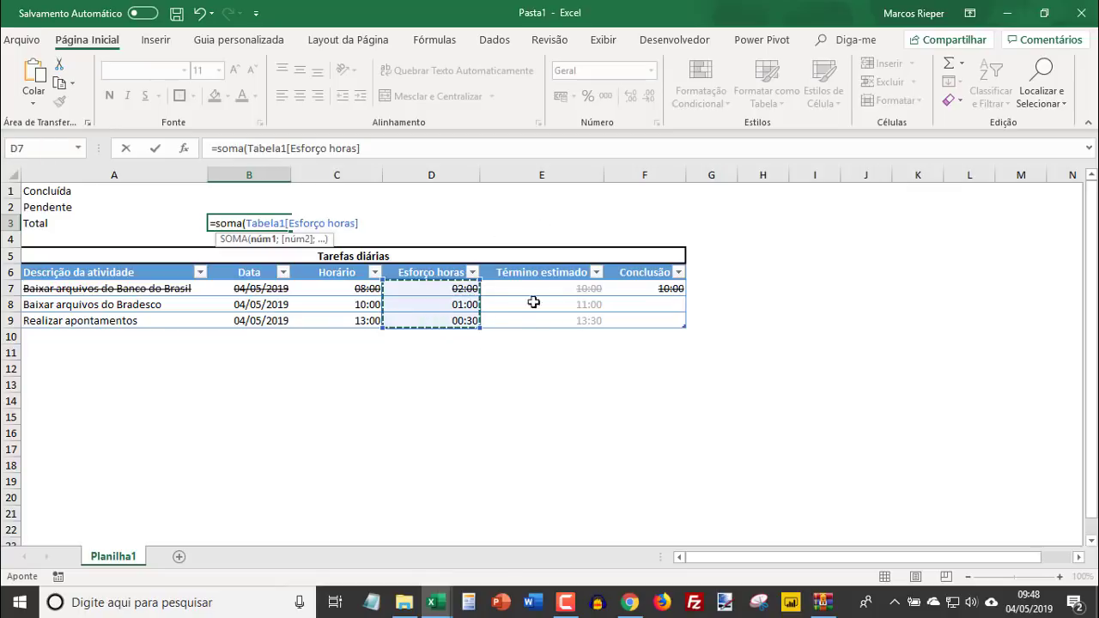
pyautogui.write(')')
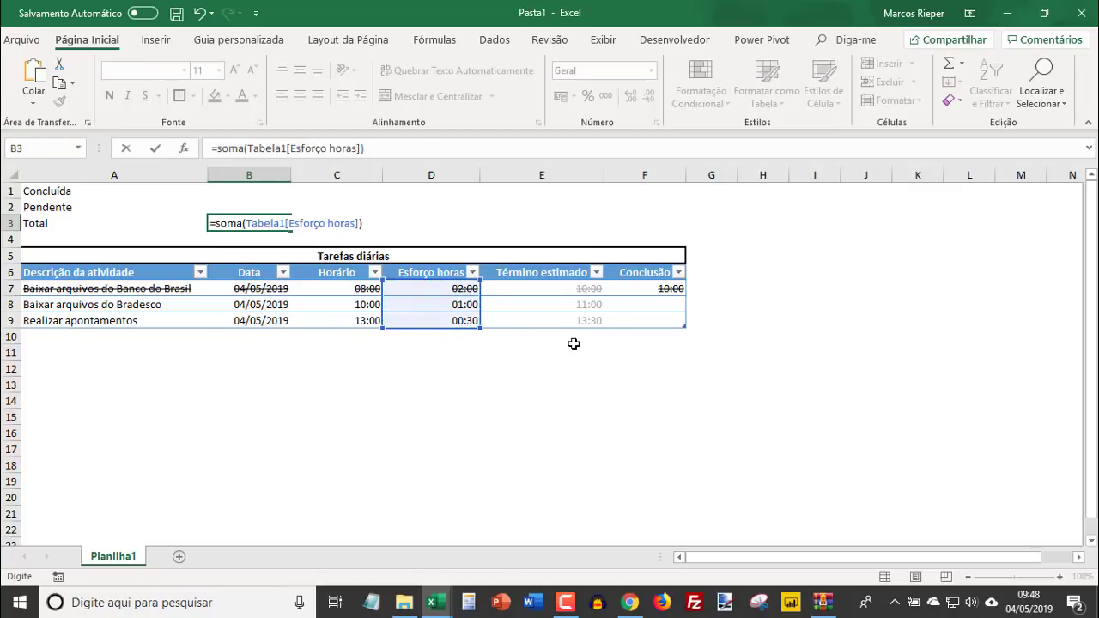
pyautogui.press('Return')
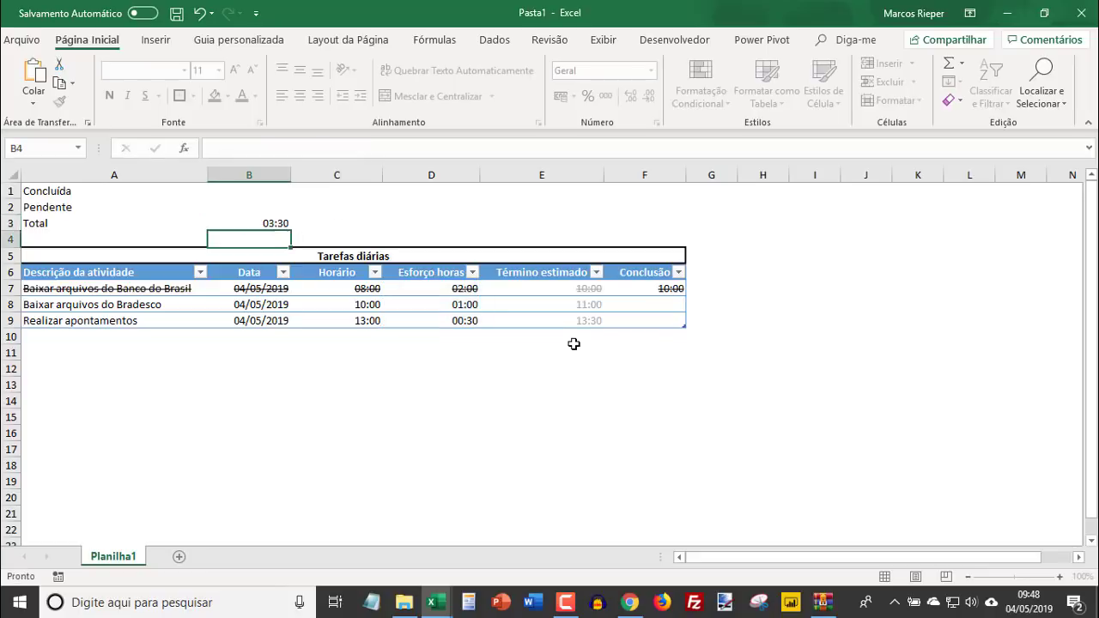
# - In B1, sum the completed tasks' effort with =somase(Tabela1[Conclusão];">0";Tabela1[Esforço horas])
pyautogui.press('Up')
pyautogui.press('Up')
pyautogui.press('Up')
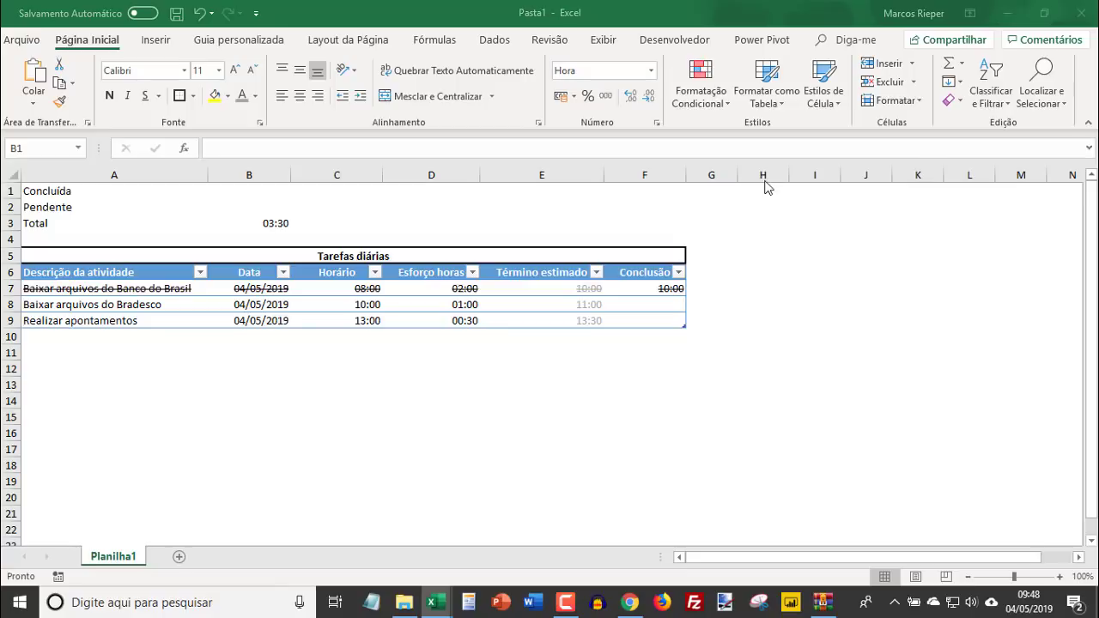
pyautogui.click(273, 195)
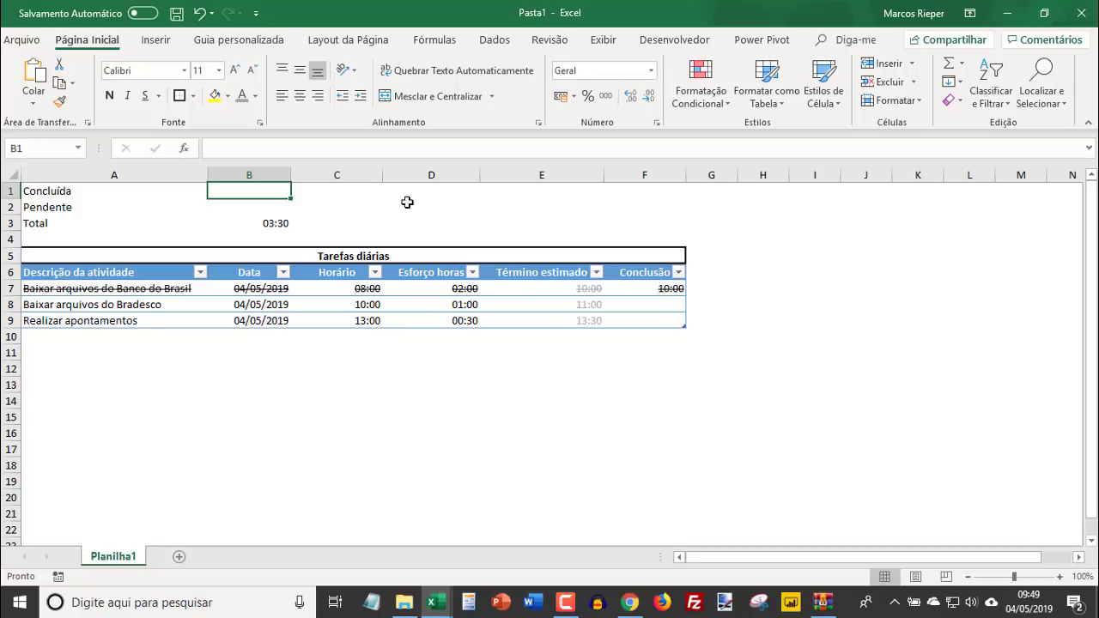
pyautogui.write('=somase(')
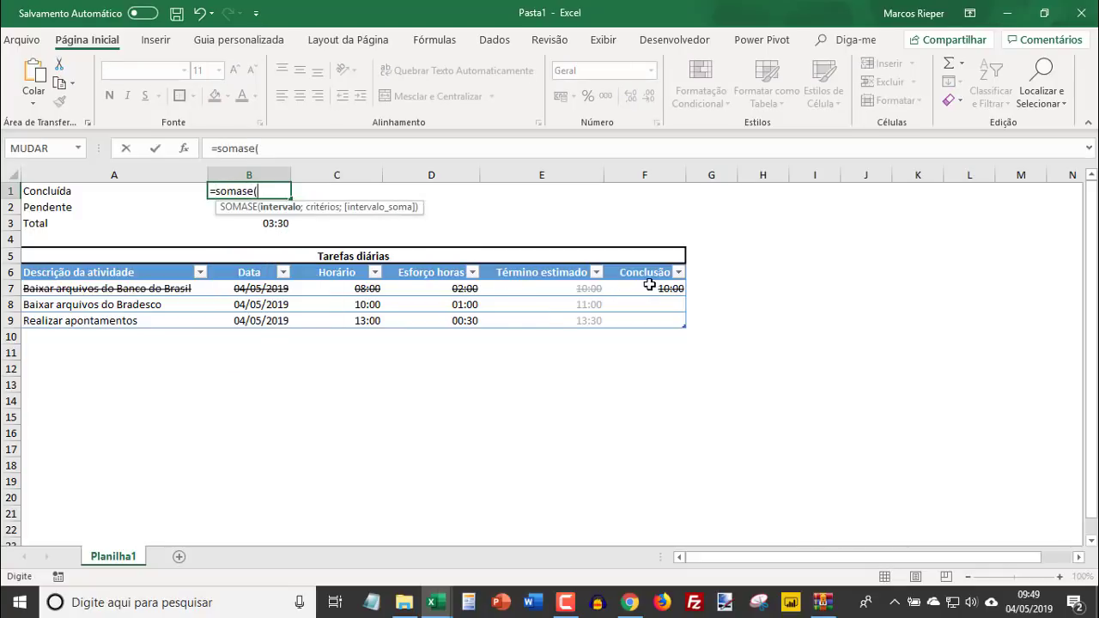
pyautogui.moveTo(647, 286); pyautogui.dragTo(649, 321)
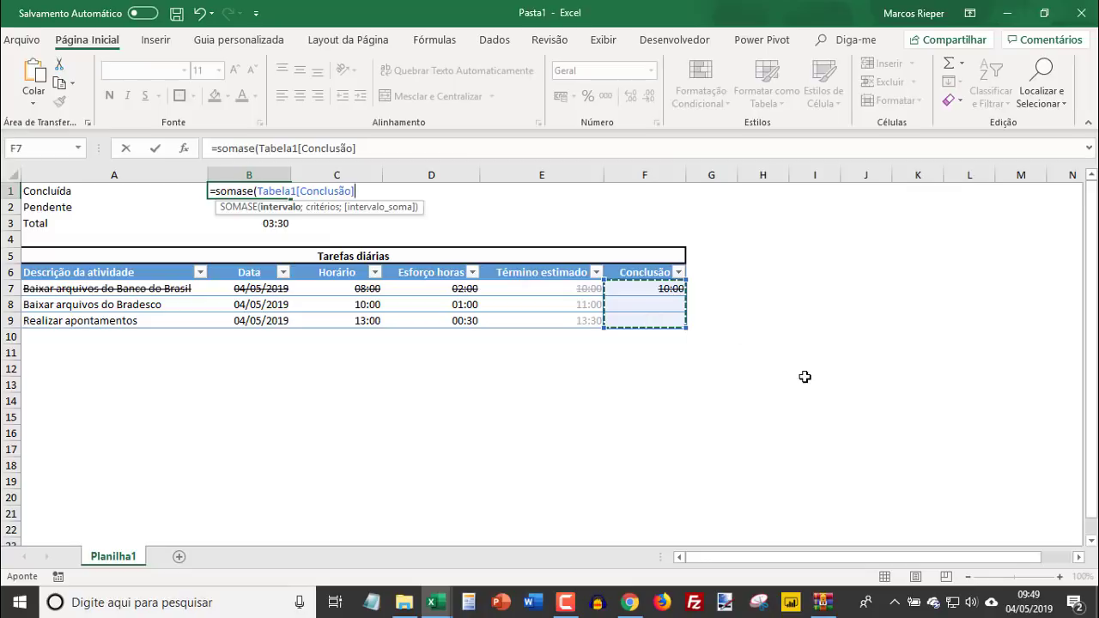
pyautogui.write('>')
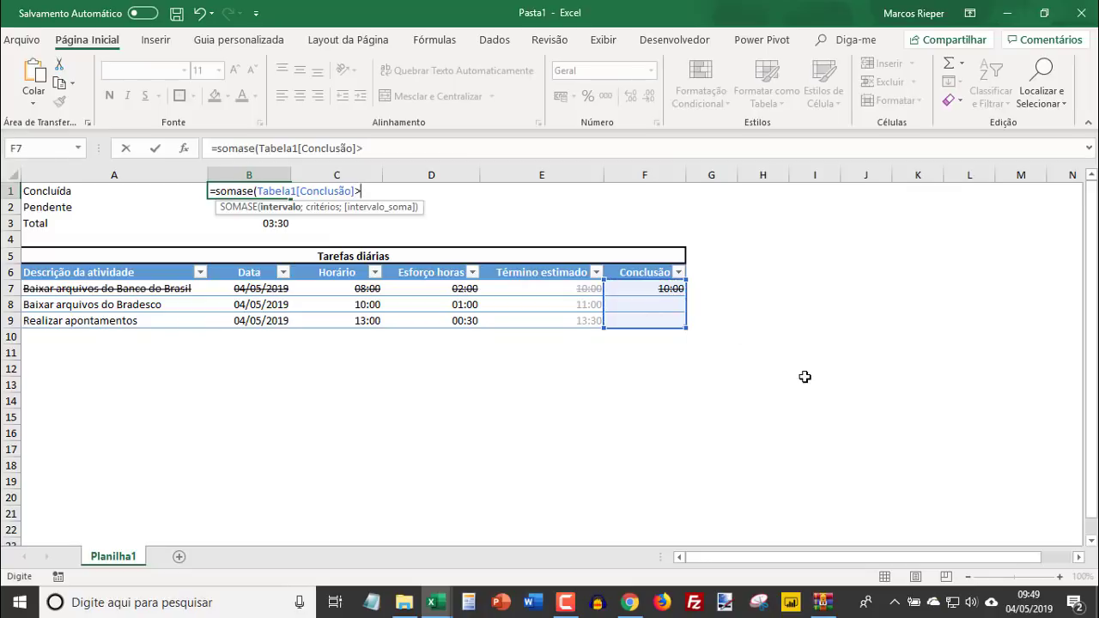
pyautogui.write(';')
pyautogui.write('0')
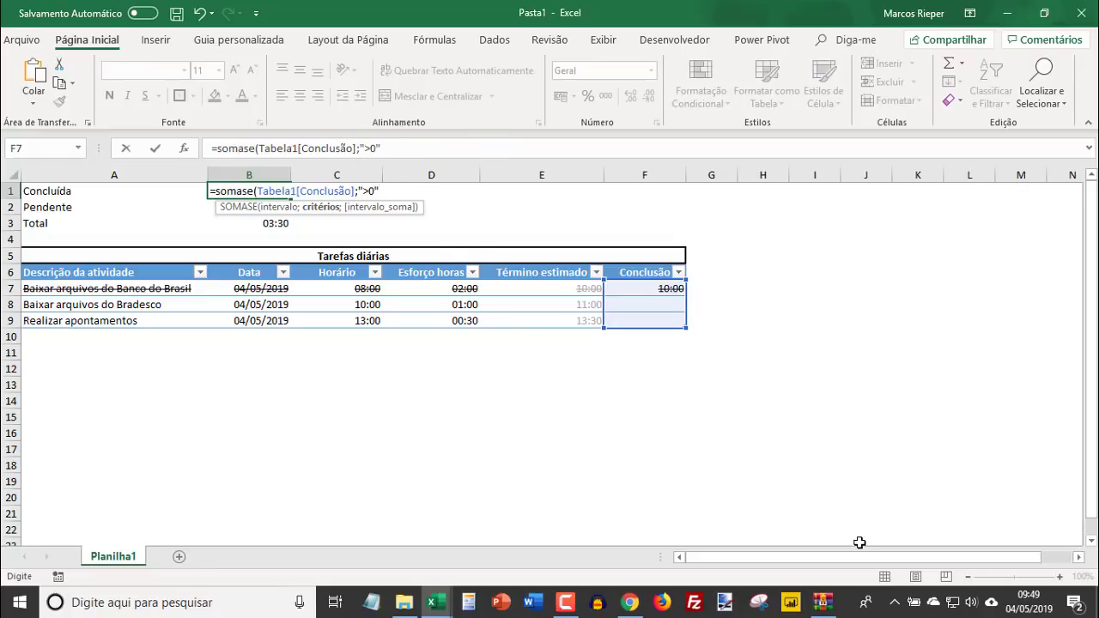
pyautogui.write(';')
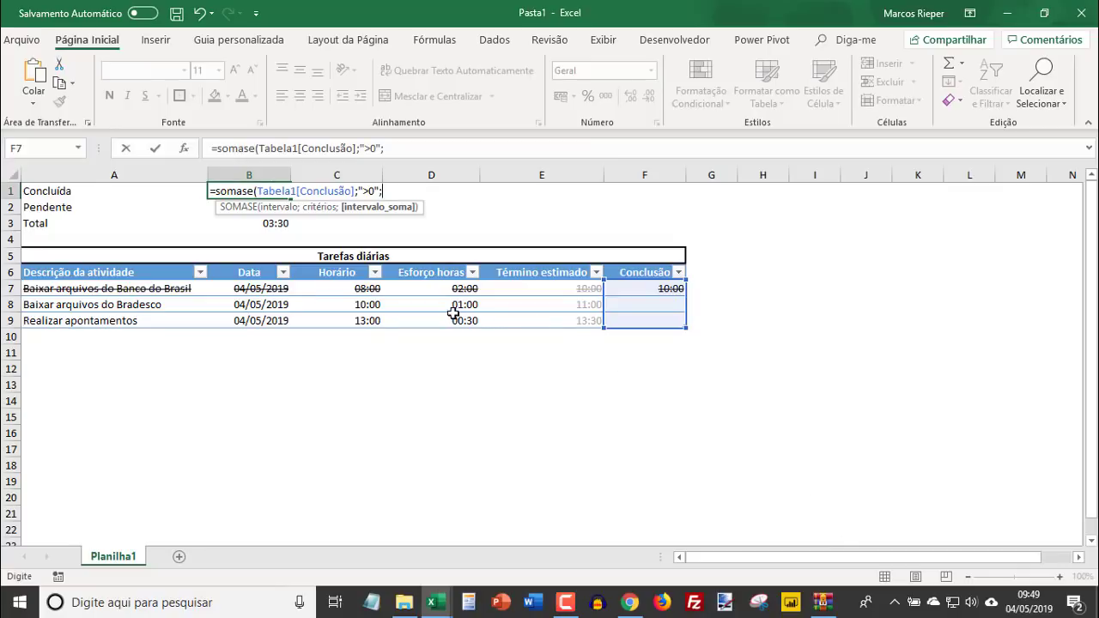
pyautogui.moveTo(425, 289); pyautogui.dragTo(421, 320)
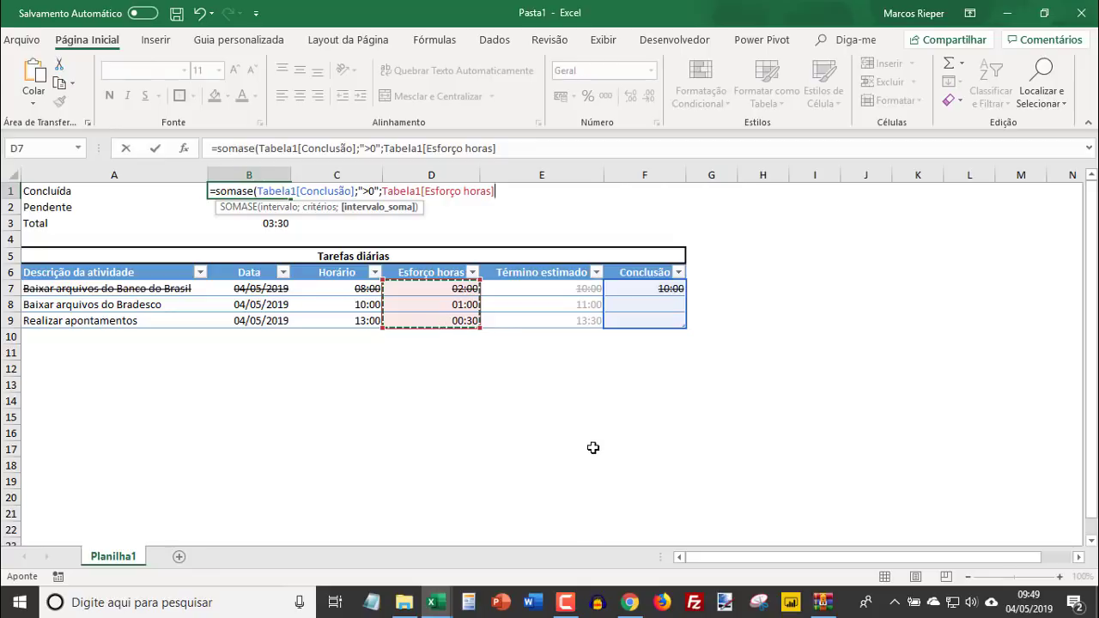
pyautogui.write(')')
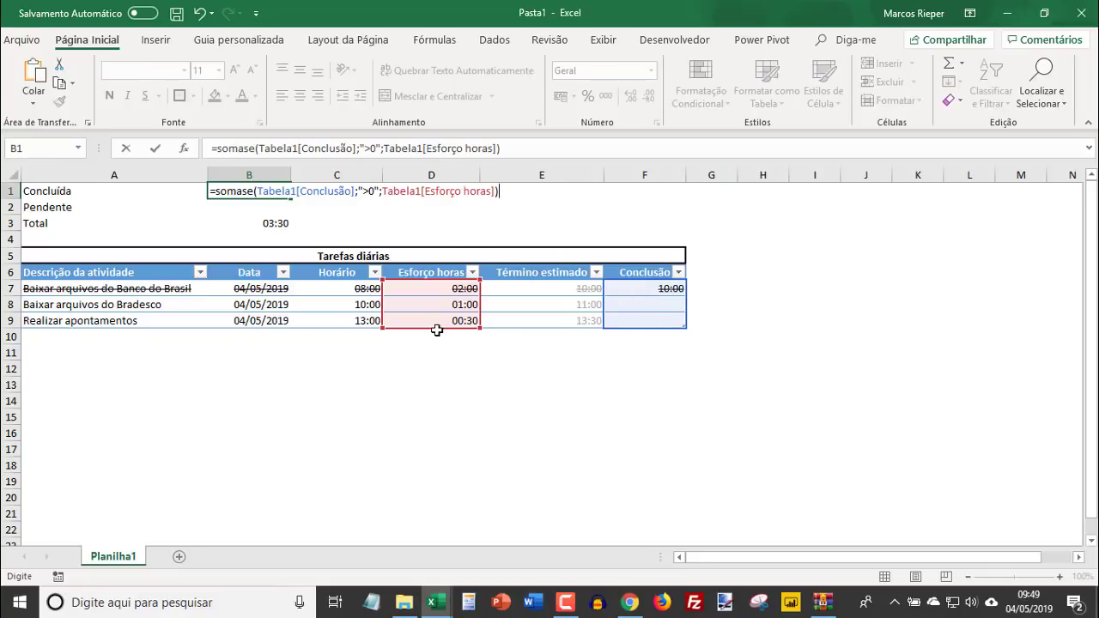
pyautogui.press('Return')
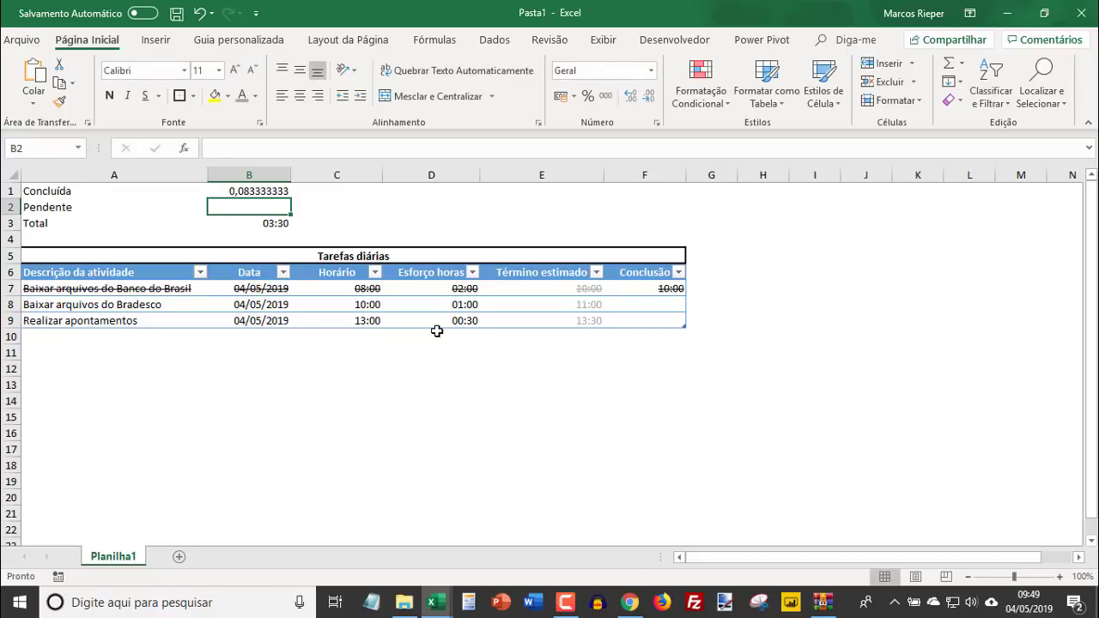
pyautogui.press('Up')
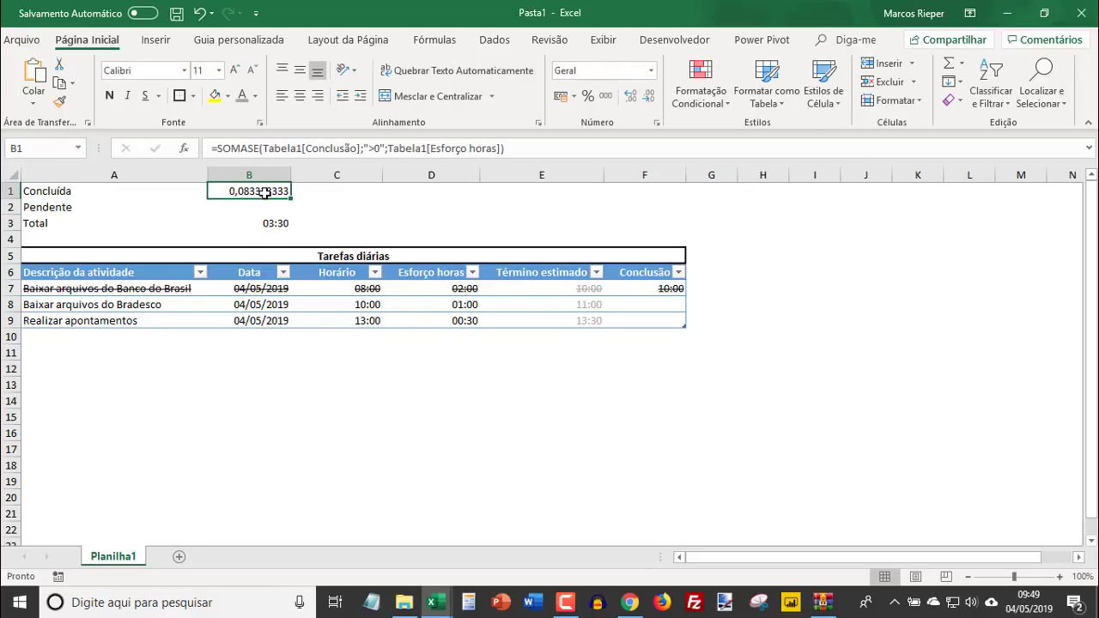
# - Copy the time format of the total in B3 onto cells B1:B2
pyautogui.keyDown('shift'); pyautogui.click(258, 218); pyautogui.keyUp('shift')
pyautogui.click(263, 222)
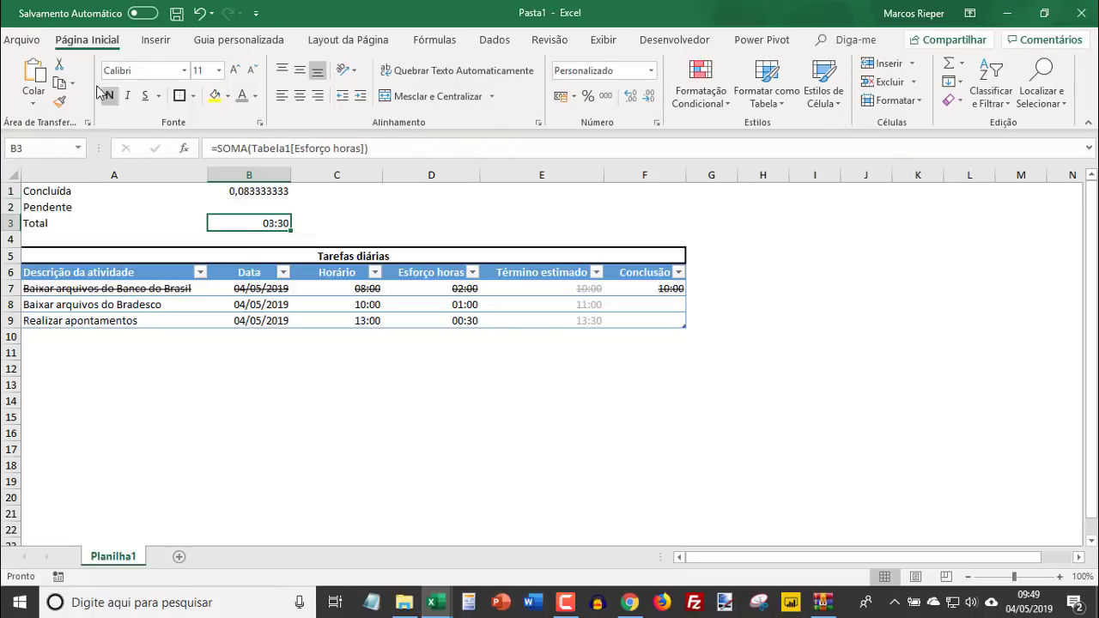
pyautogui.click(59, 101)
pyautogui.moveTo(257, 190); pyautogui.dragTo(257, 208)
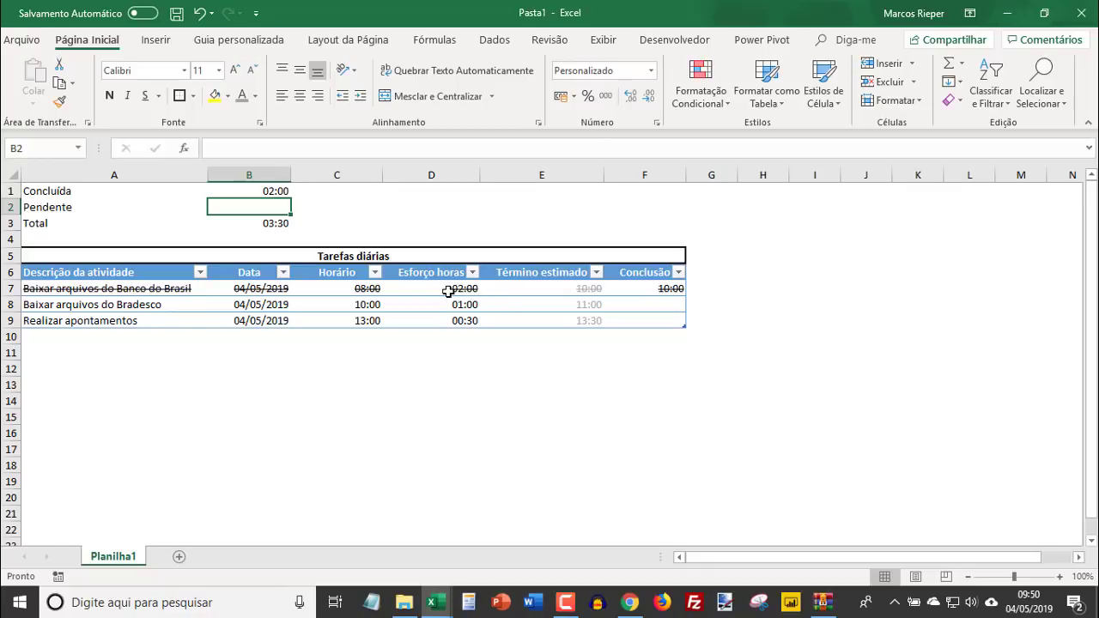
# - Enter 11:00 as the completion time of the Baixar arquivos do Bradesco task in F8
pyautogui.click(650, 301)
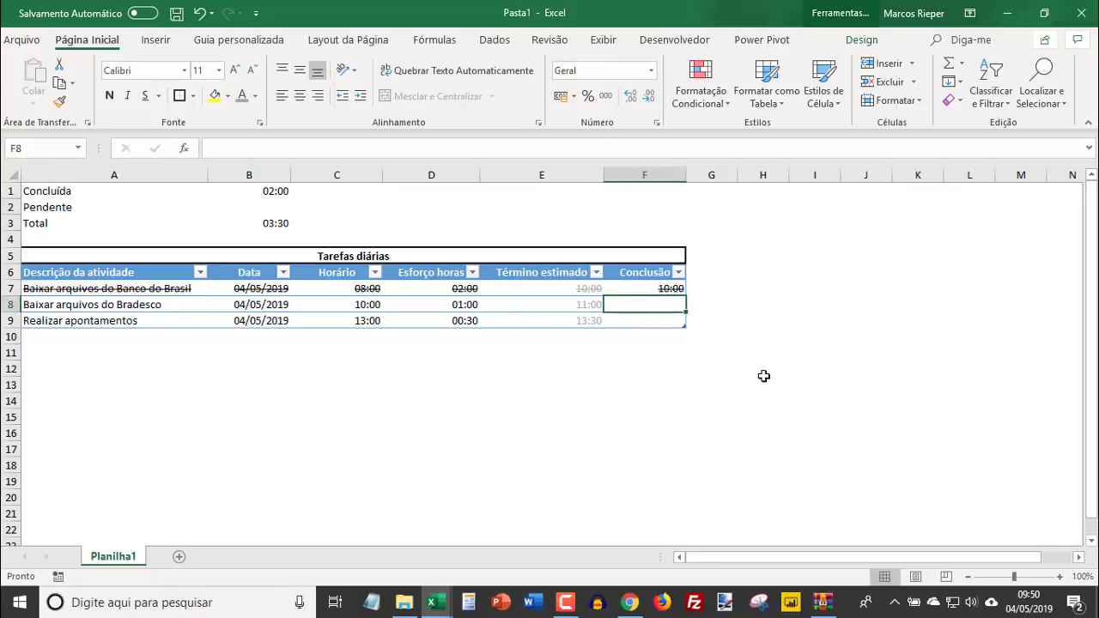
pyautogui.write('10')
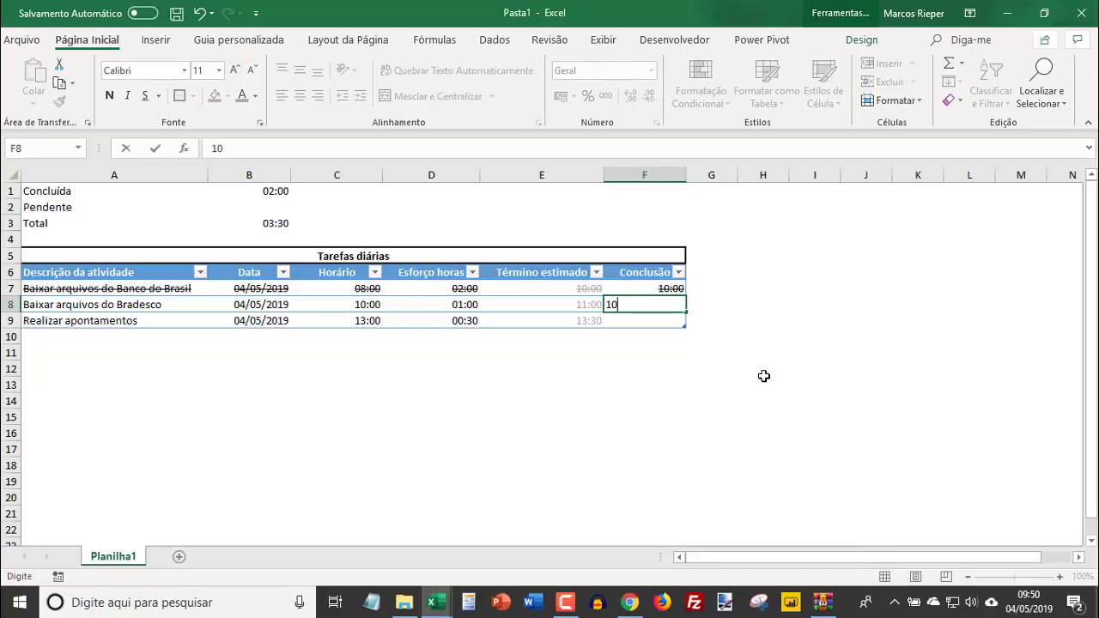
pyautogui.write(':')
pyautogui.press('BackSpace')
pyautogui.press('BackSpace')
pyautogui.press('BackSpace')
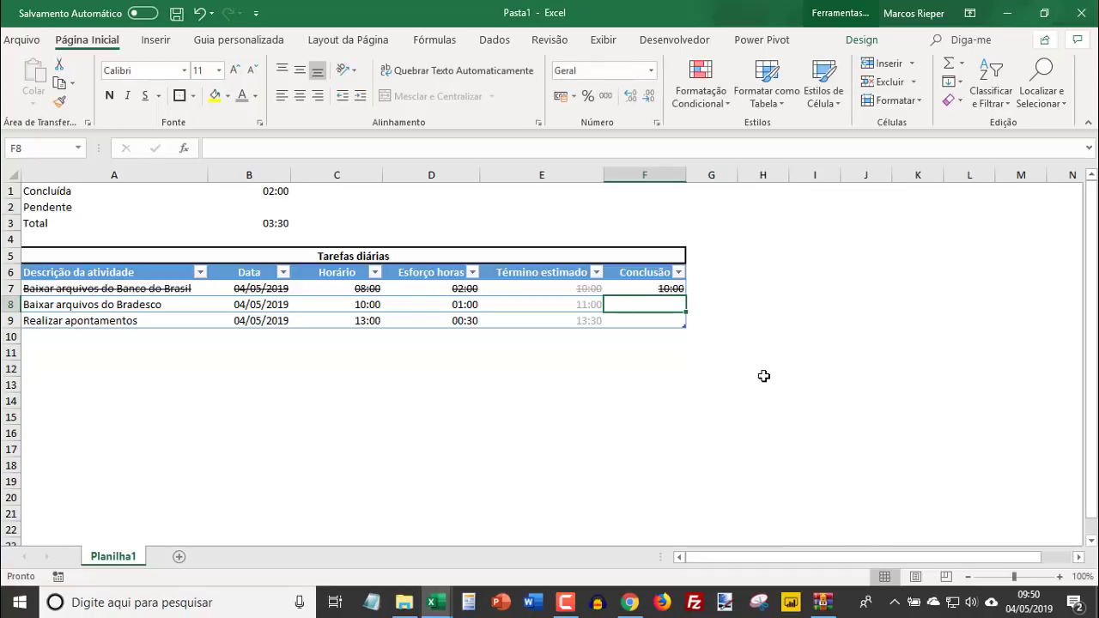
pyautogui.write('11:00')
pyautogui.press('Return')
pyautogui.press('Up')
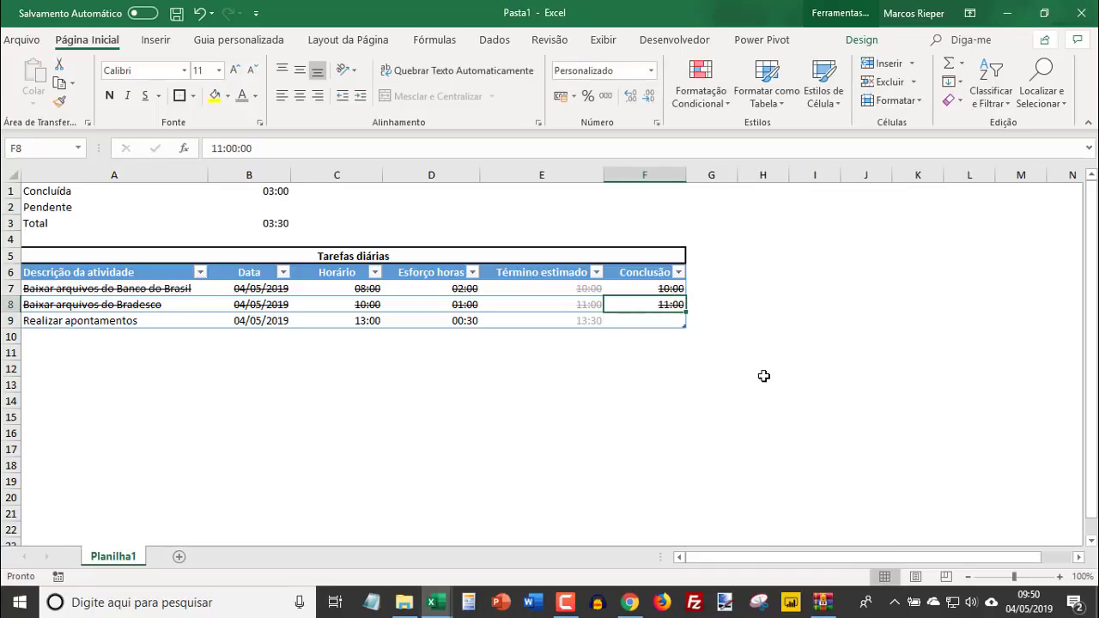
# - In B2, calculate the pending hours with the formula =B3-B1
pyautogui.click(284, 210)
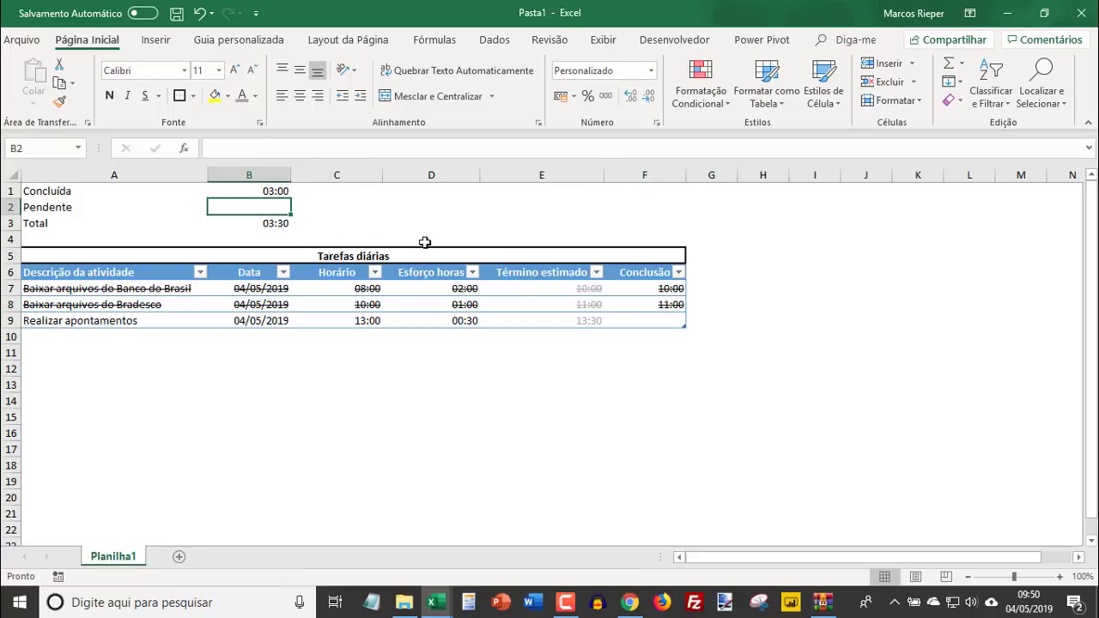
pyautogui.write('=')
pyautogui.press('Down')
pyautogui.write('-')
pyautogui.press('Up')
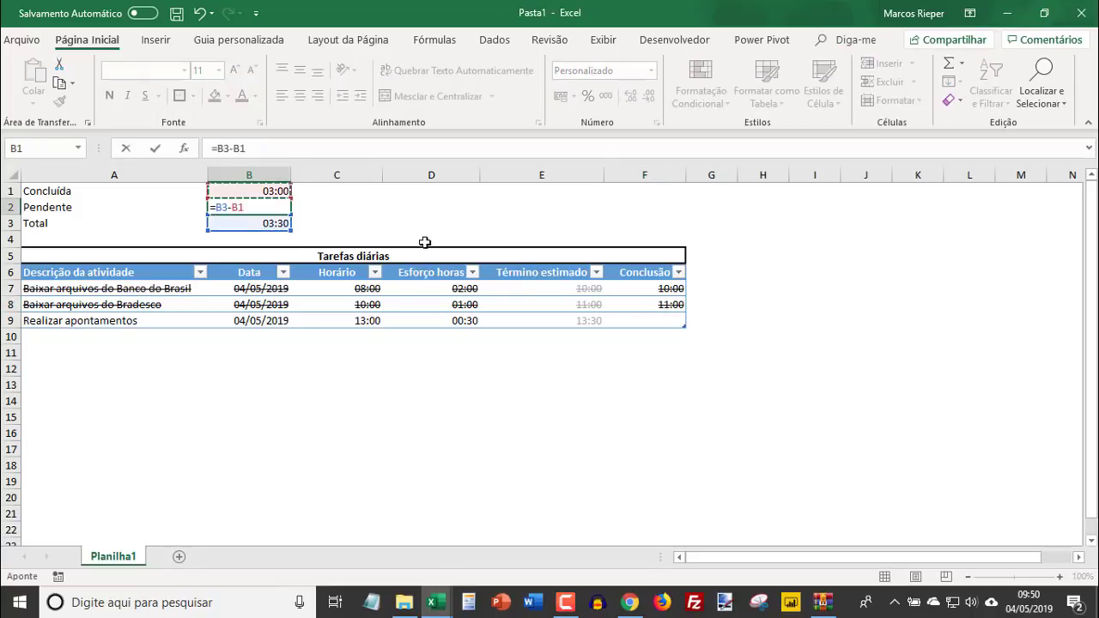
pyautogui.press('Return')
pyautogui.press('Up')
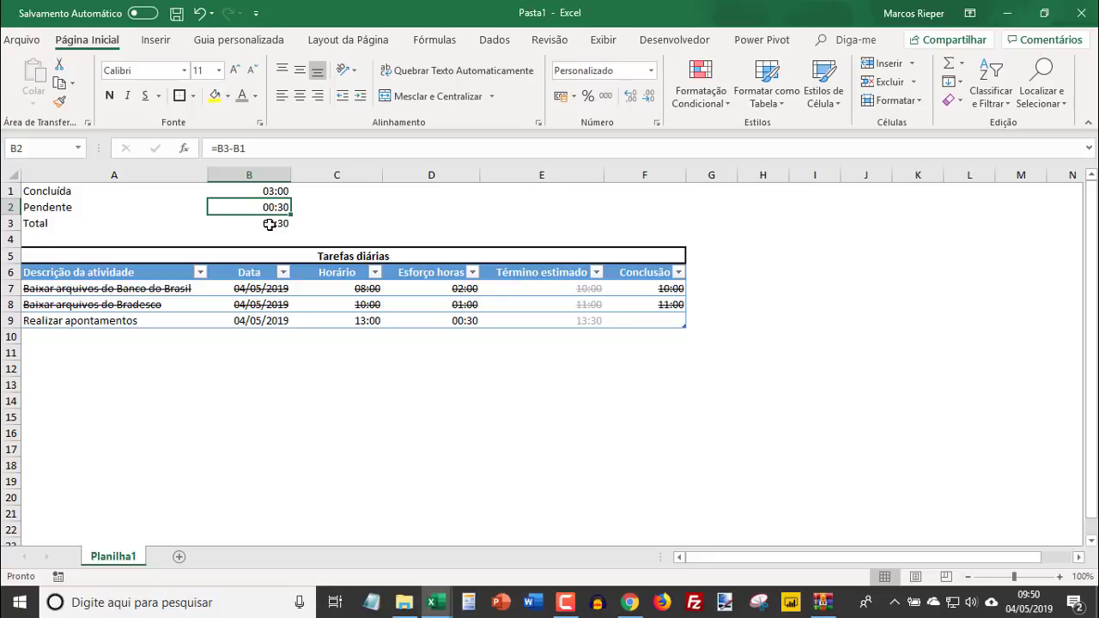
# - Insert a default column chart from the Concluída and Pendente data in A1:B2
pyautogui.moveTo(78, 190); pyautogui.dragTo(281, 207)
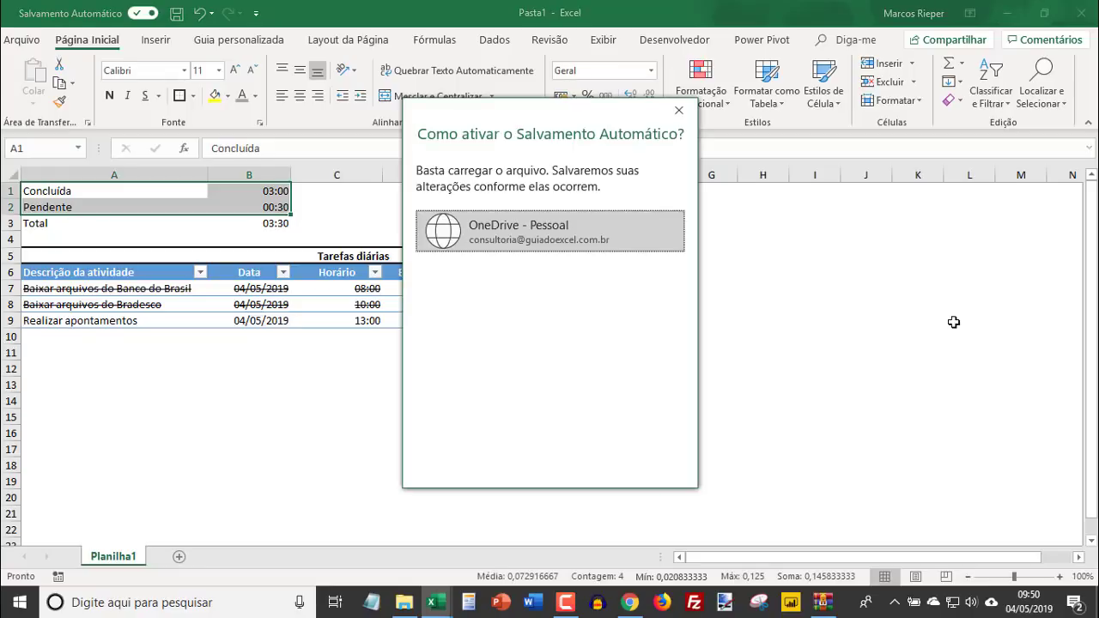
pyautogui.hotkey('ctrl', '1')
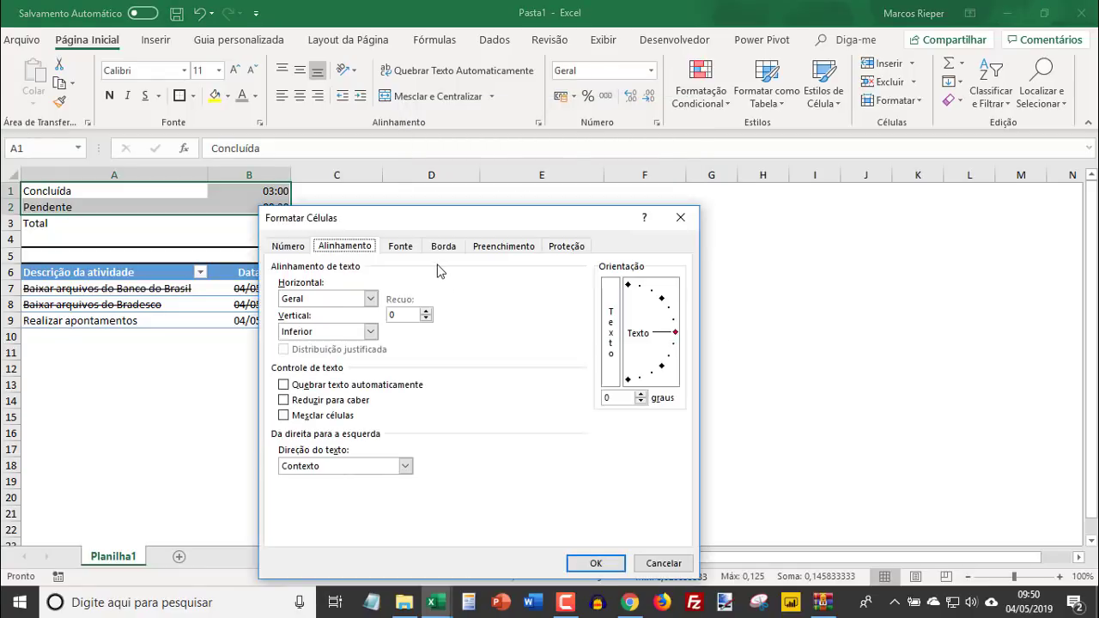
pyautogui.press('Escape')
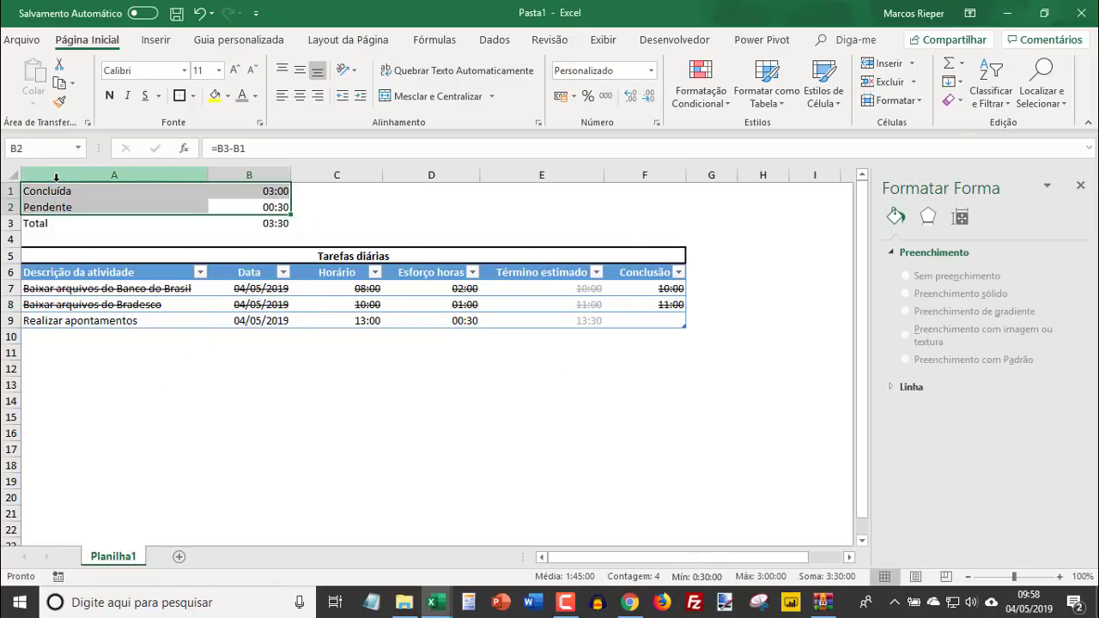
pyautogui.hotkey('alt', 'F1')
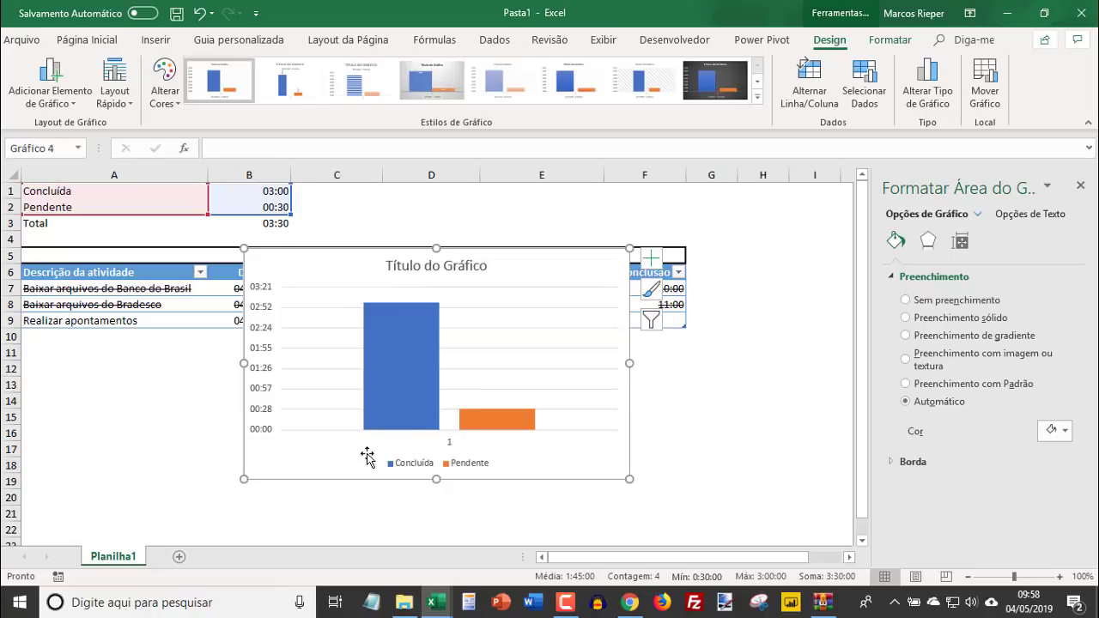
# - Change the chart type to 100% stacked bars (Barras 100% Empilhadas)
pyautogui.rightClick(312, 264)
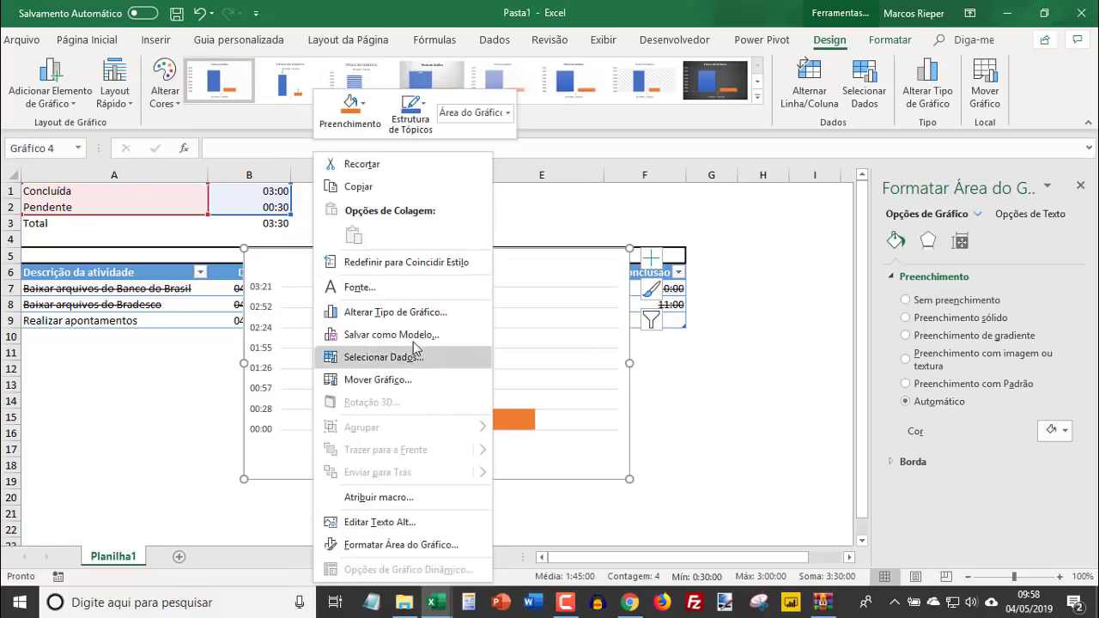
pyautogui.click(406, 317)
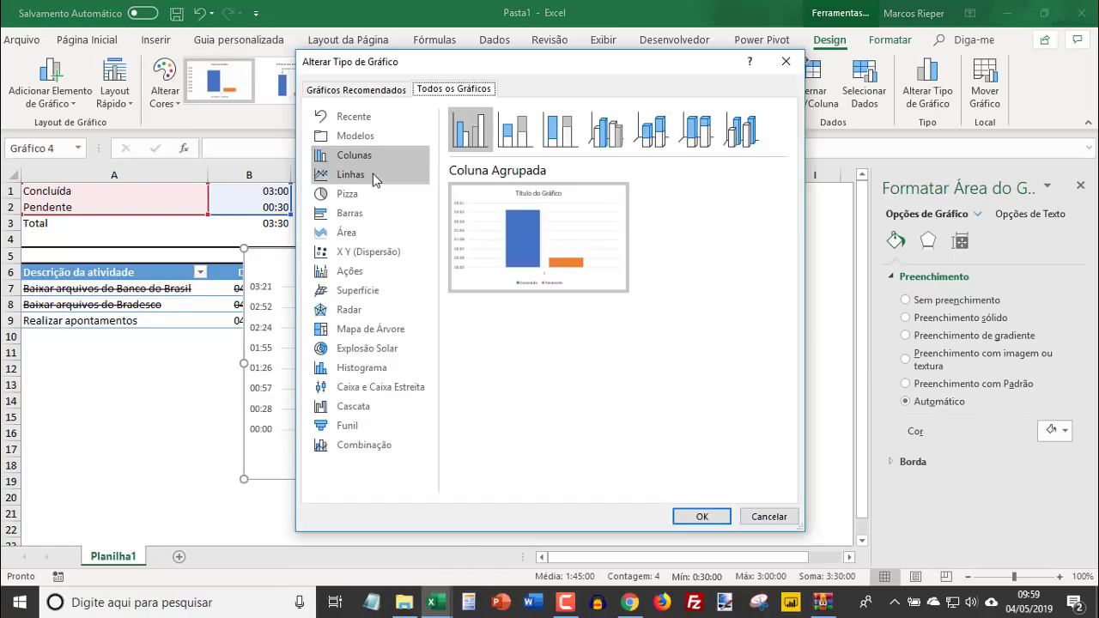
pyautogui.click(350, 213)
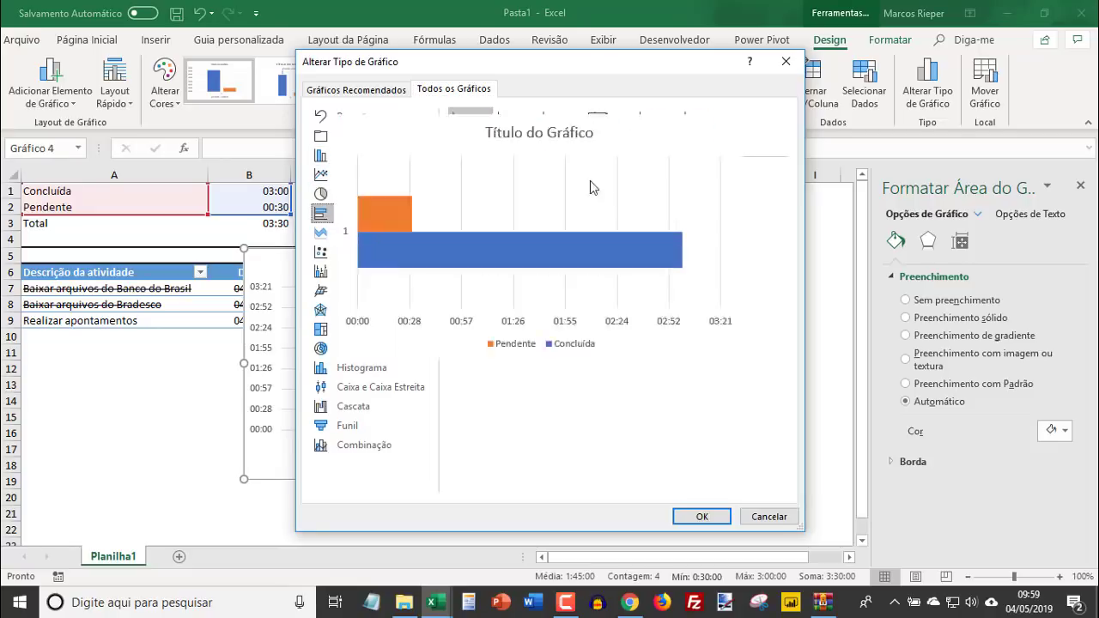
pyautogui.click(564, 133)
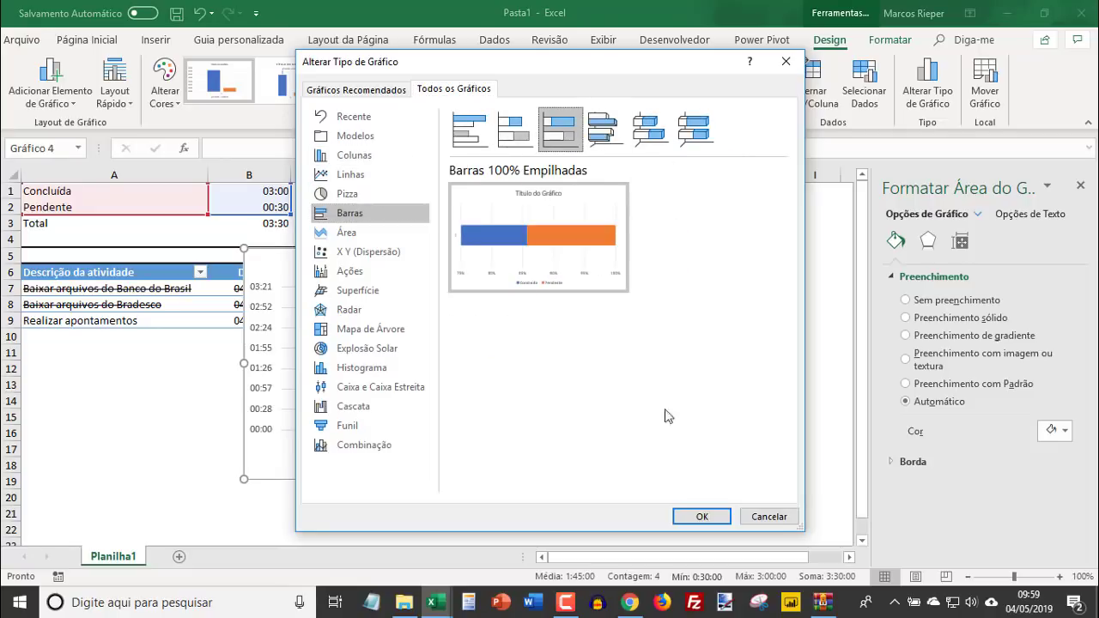
pyautogui.click(701, 516)
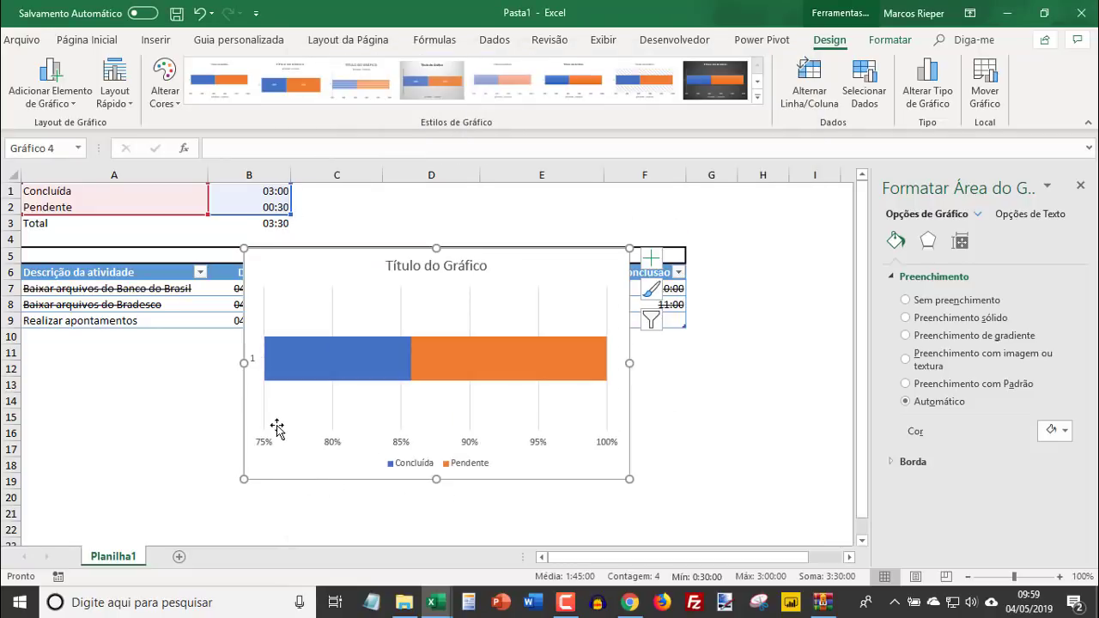
# - Set the chart's horizontal axis limits to a minimum of 0 and a maximum of 1, and close the axis formatting
pyautogui.click(286, 449)
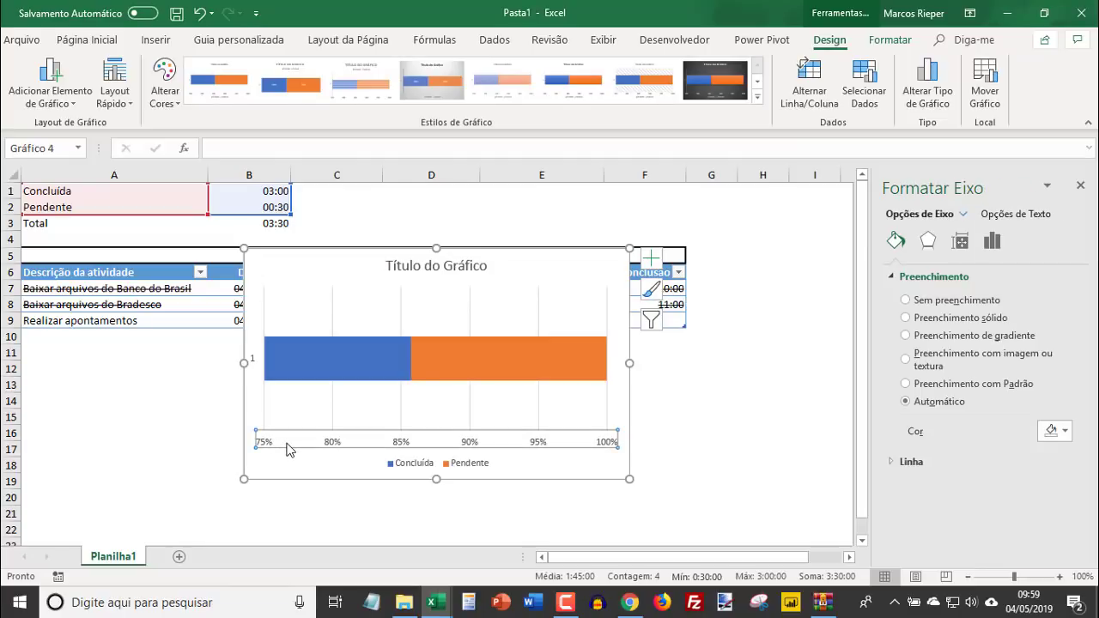
pyautogui.rightClick(293, 443)
pyautogui.click(281, 442)
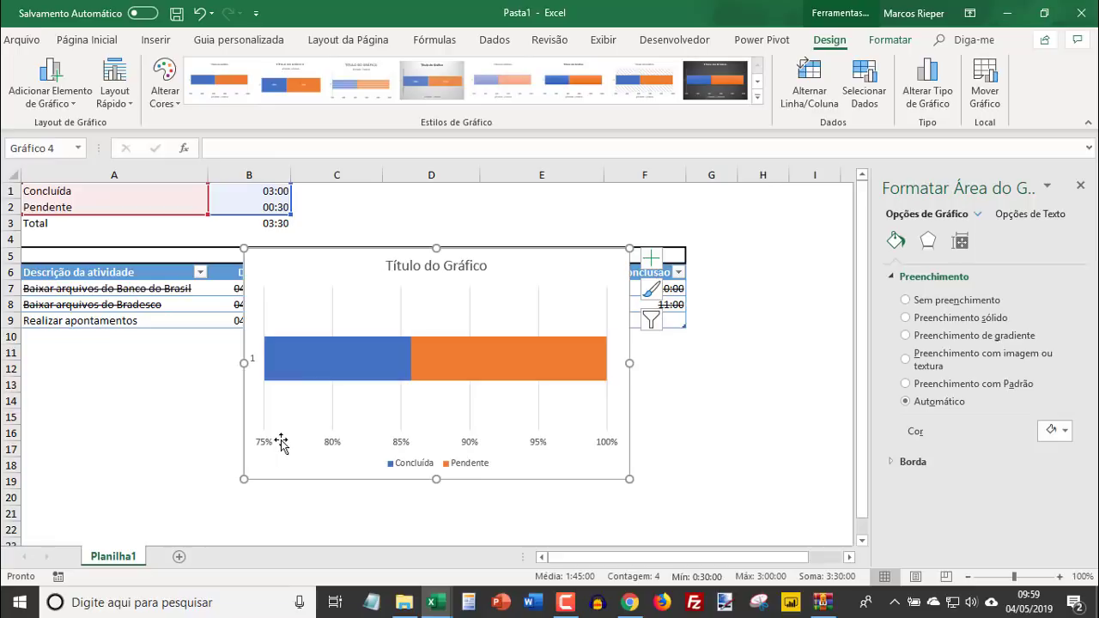
pyautogui.rightClick(342, 448)
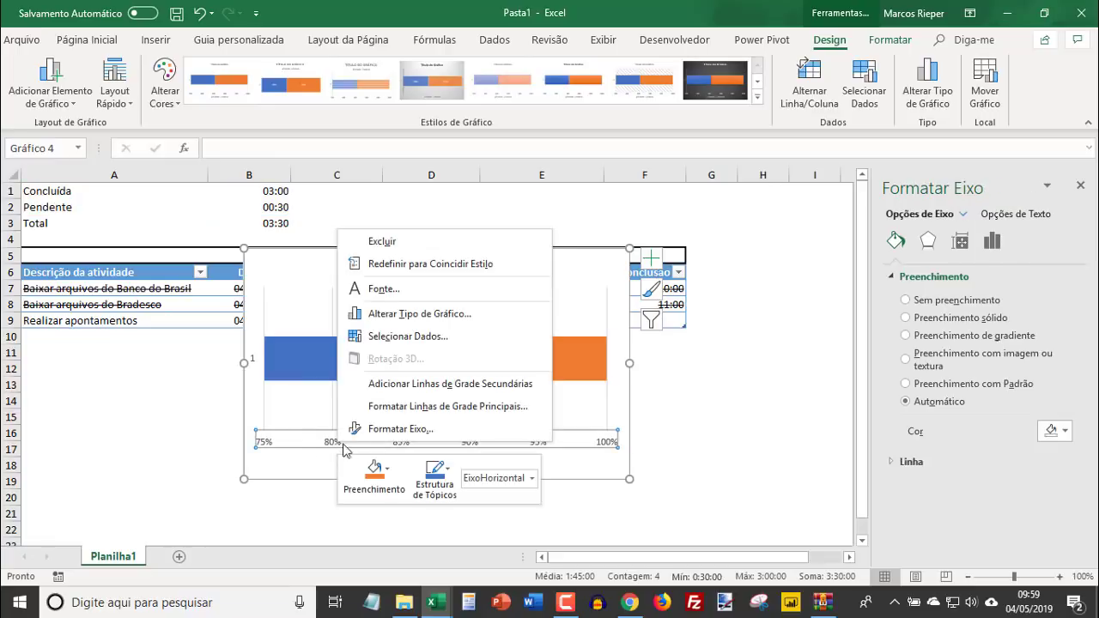
pyautogui.click(417, 428)
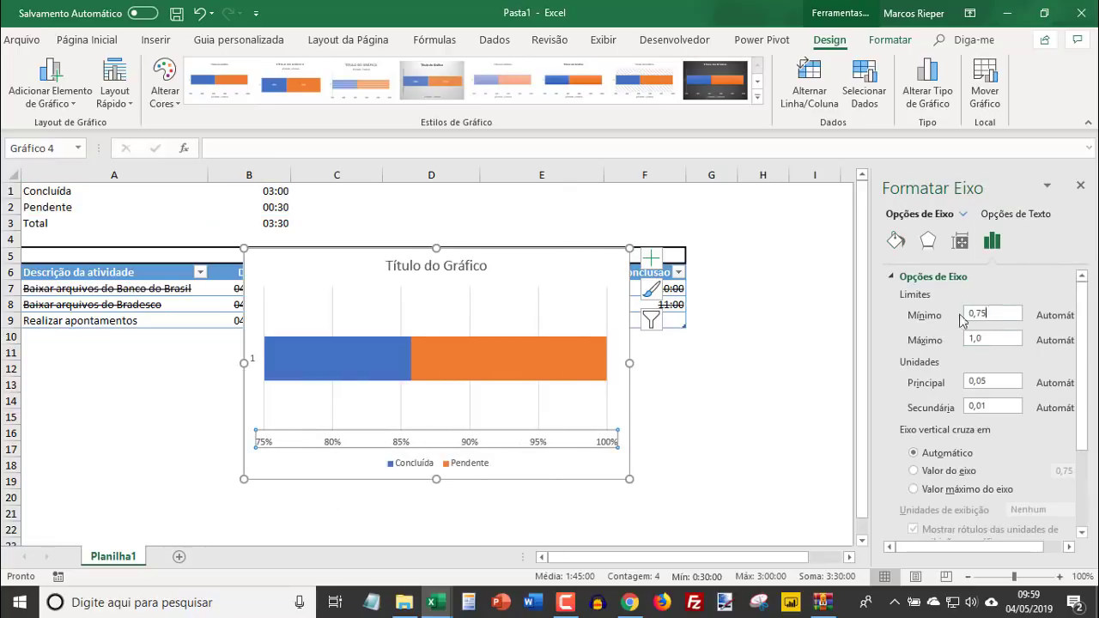
pyautogui.doubleClick(962, 316)
pyautogui.write('0')
pyautogui.press('Return')
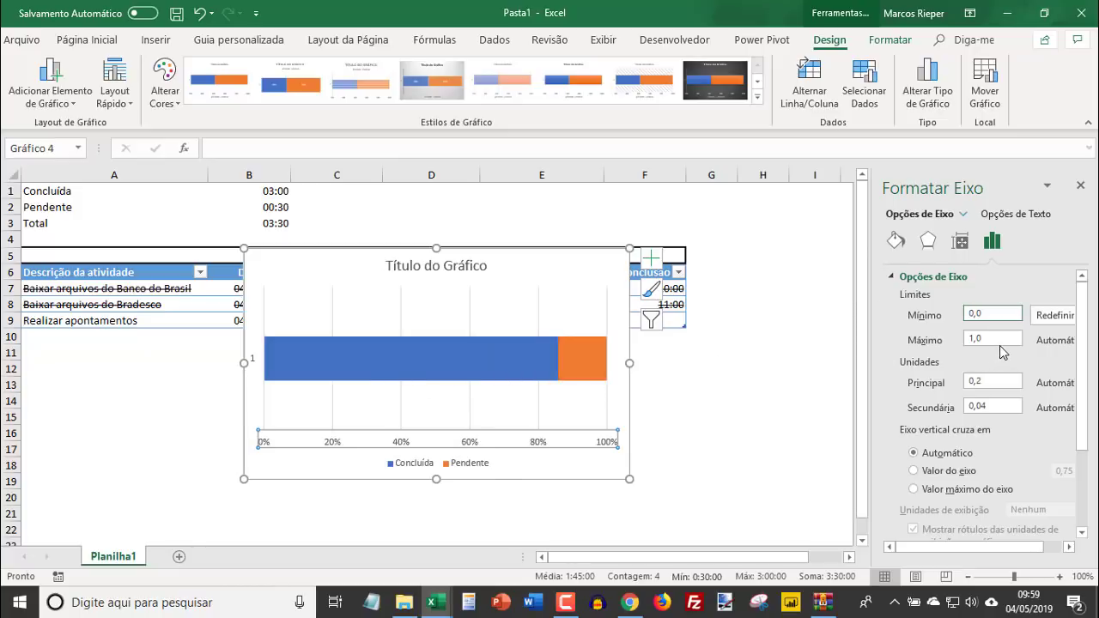
pyautogui.click(1002, 337)
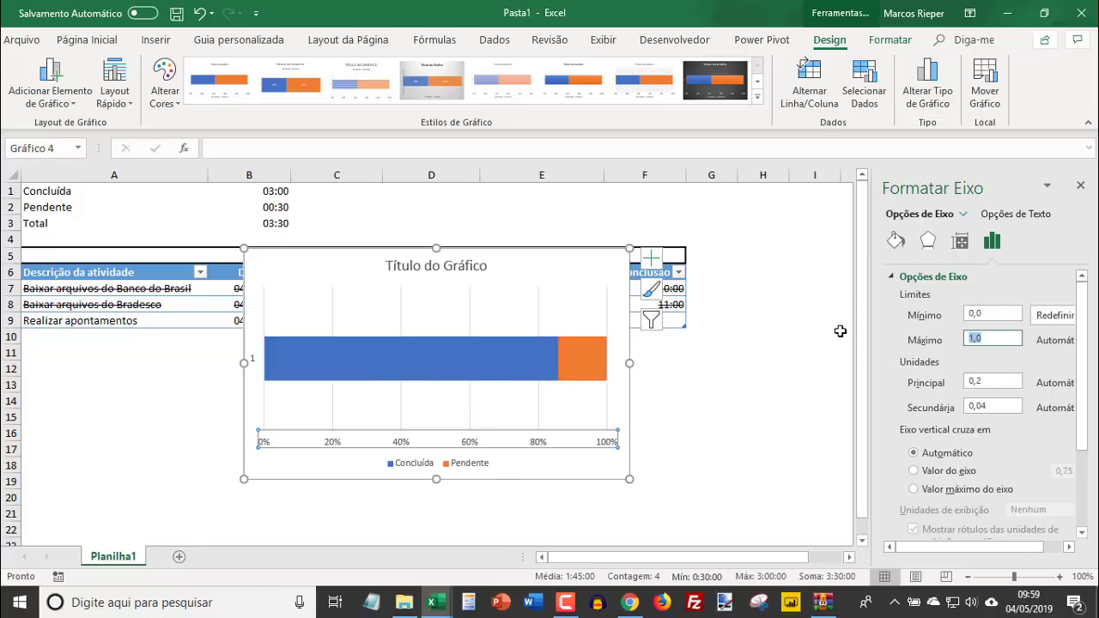
pyautogui.write('1')
pyautogui.press('Return')
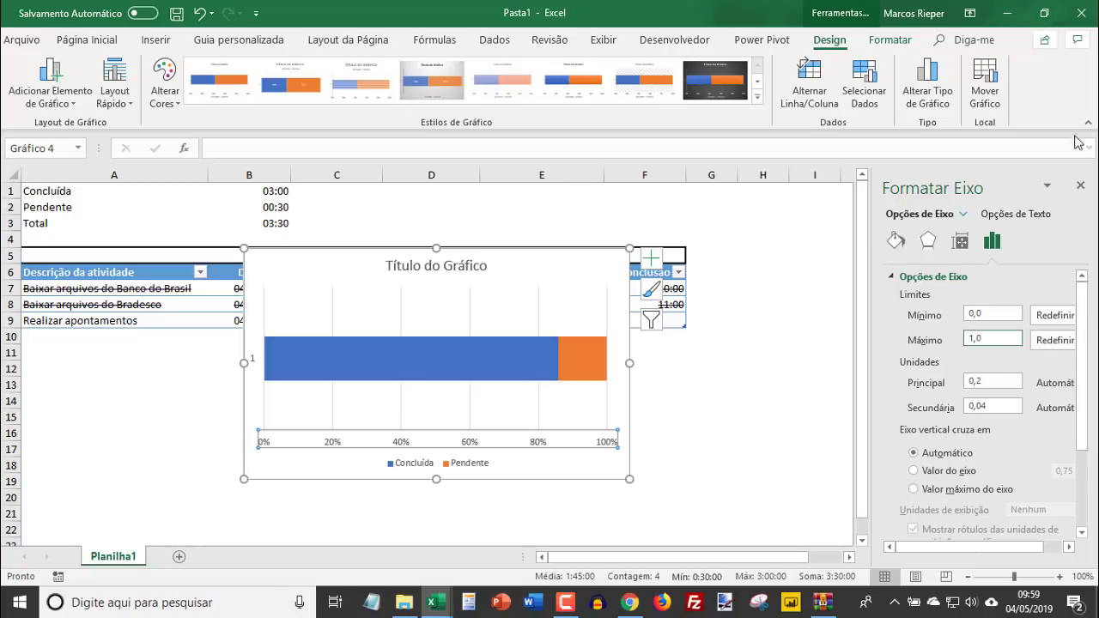
pyautogui.click(1083, 191)
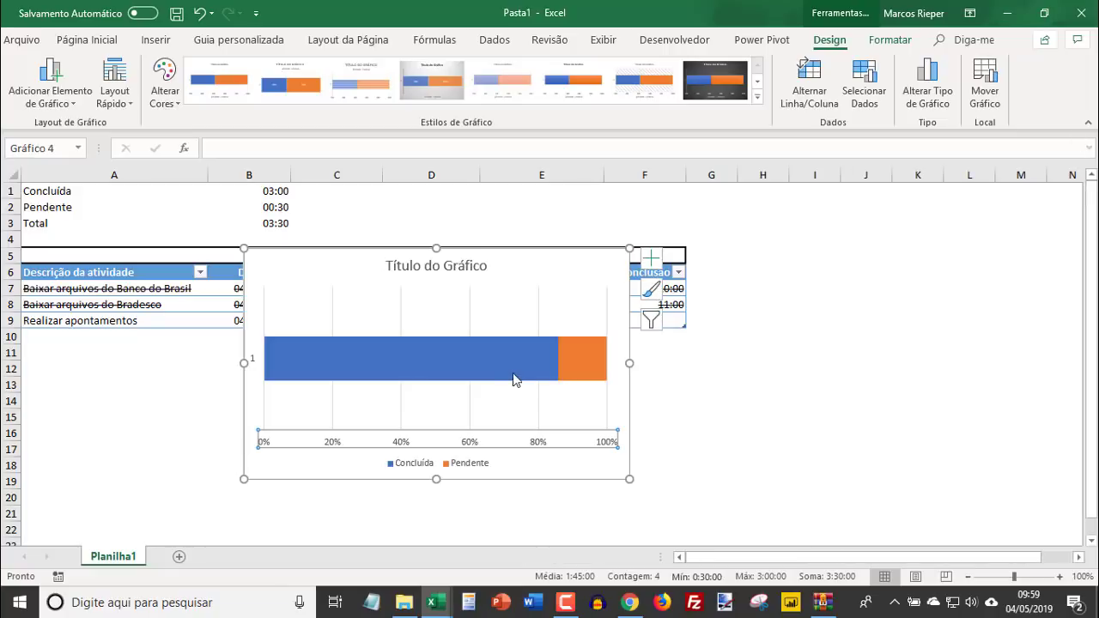
pyautogui.click(698, 393)
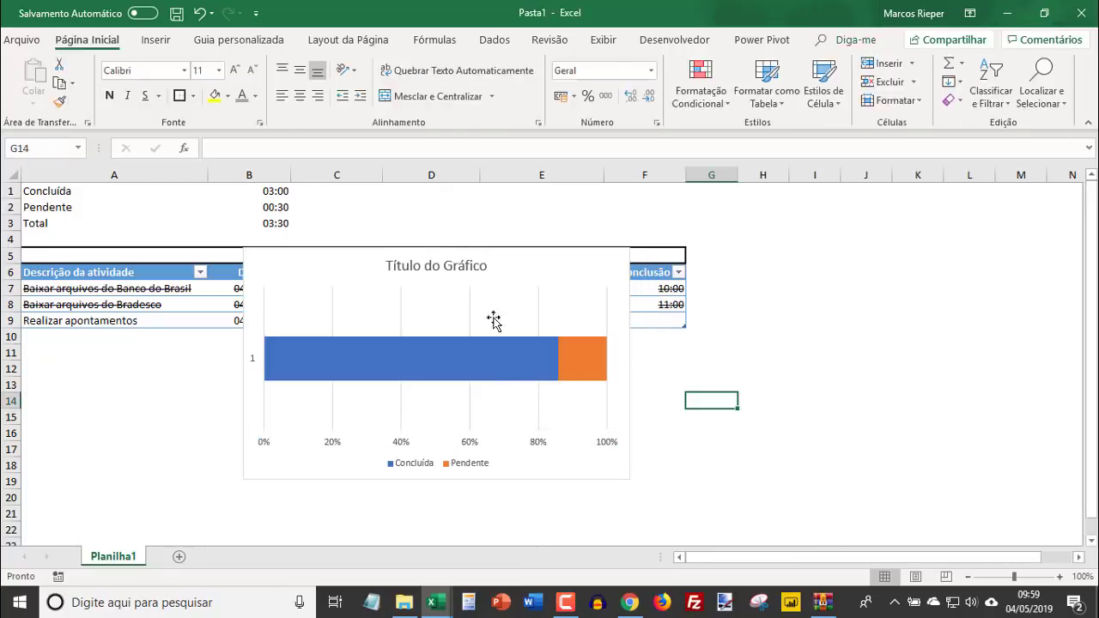
# - Delete the chart's title, both axes, gridlines and legend so that only the stacked bar remains
pyautogui.click(416, 269)
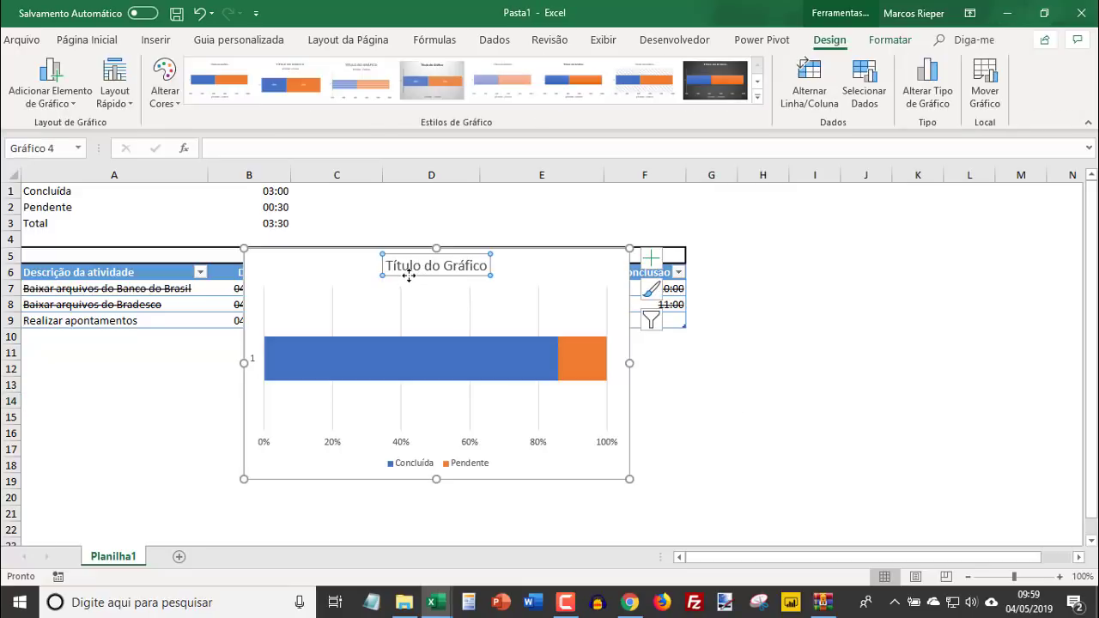
pyautogui.press('Delete')
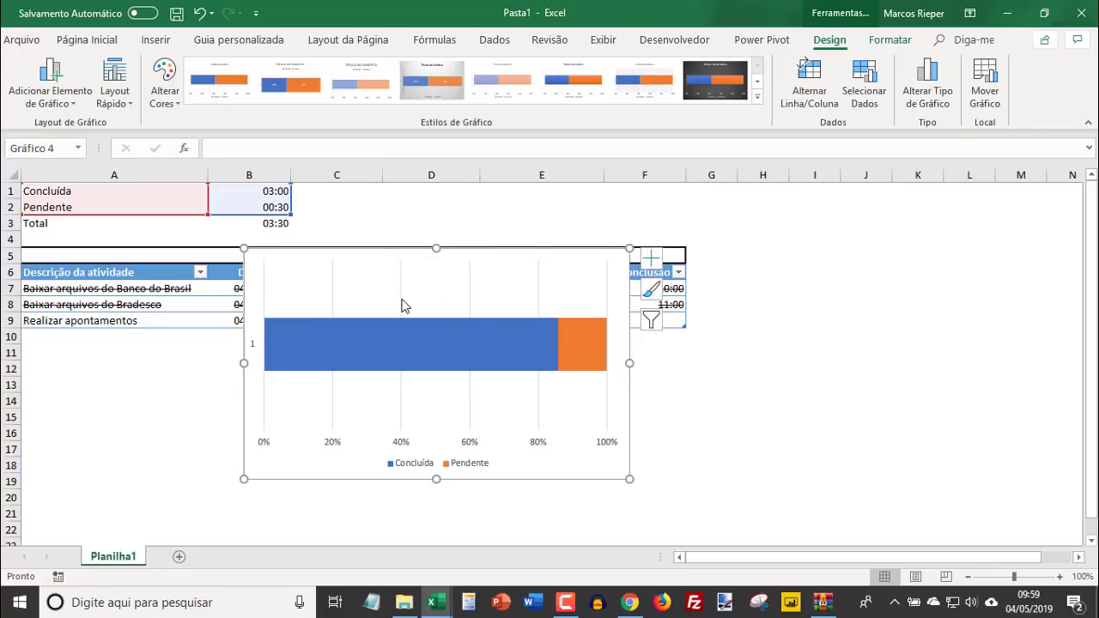
pyautogui.click(257, 348)
pyautogui.press('Delete')
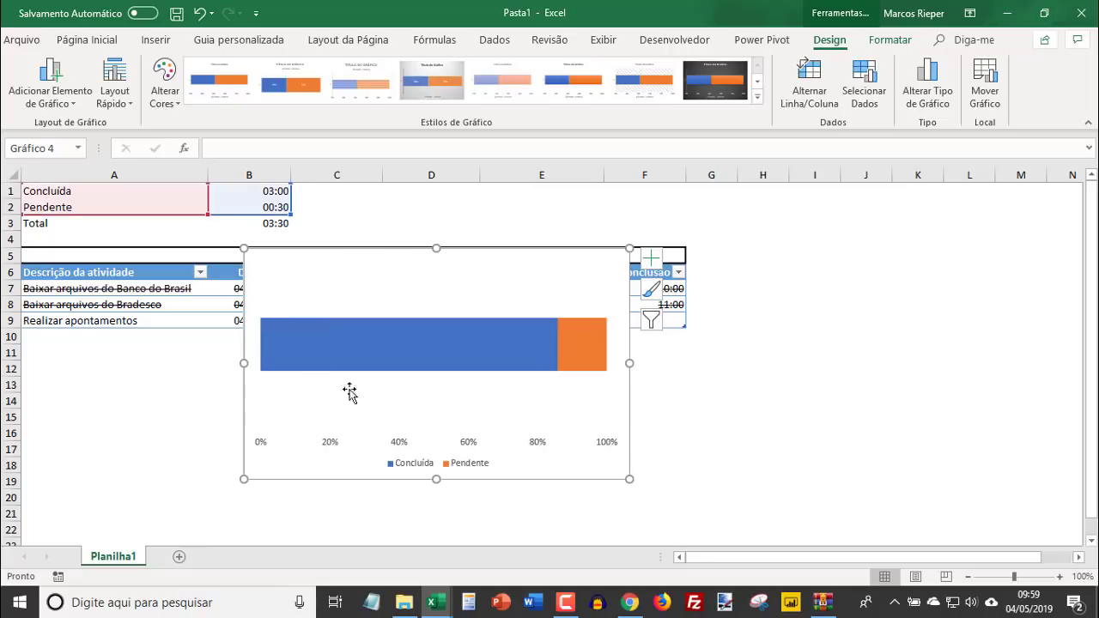
pyautogui.click(400, 443)
pyautogui.press('Delete')
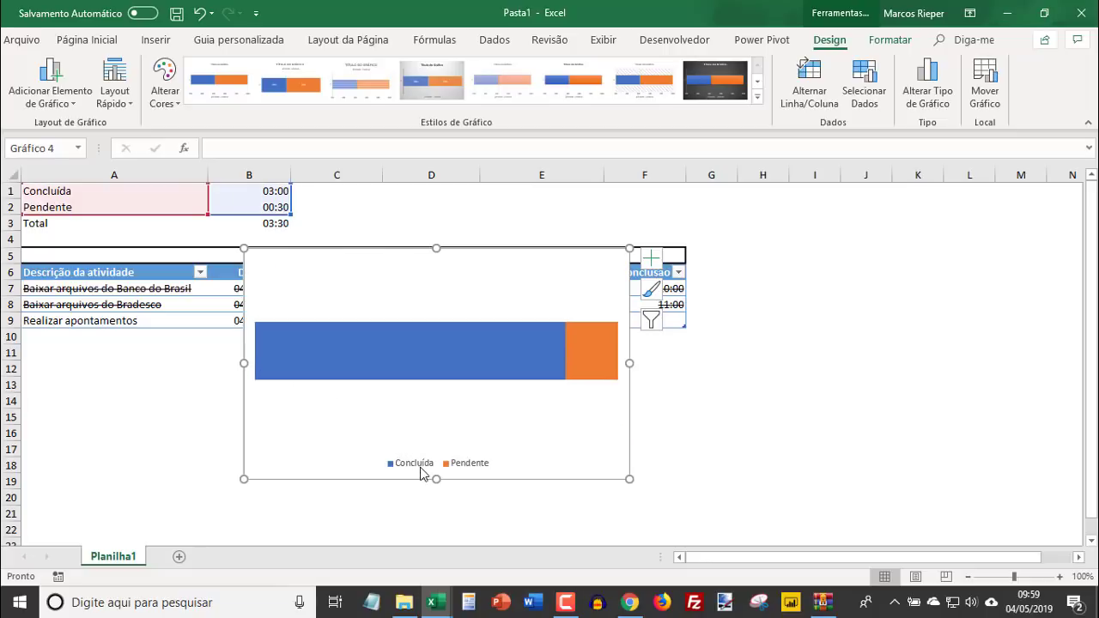
pyautogui.click(423, 469)
pyautogui.press('Delete')
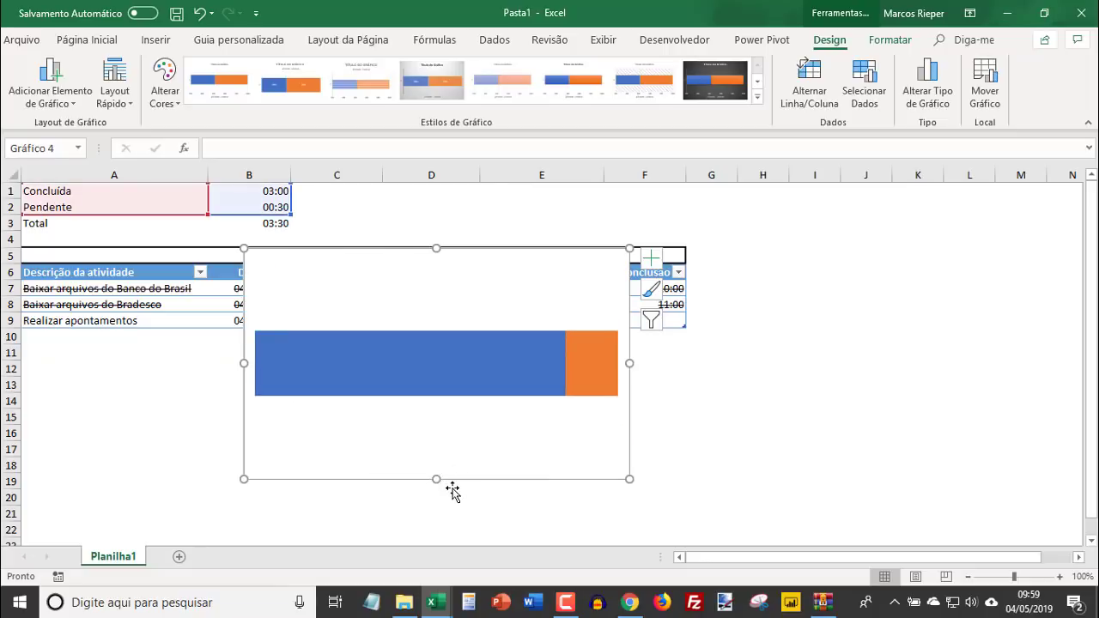
# - Set the bar series' gap width to 0% and reduce the chart's height to about 4.2 cm
pyautogui.click(419, 370)
pyautogui.rightClick(418, 367)
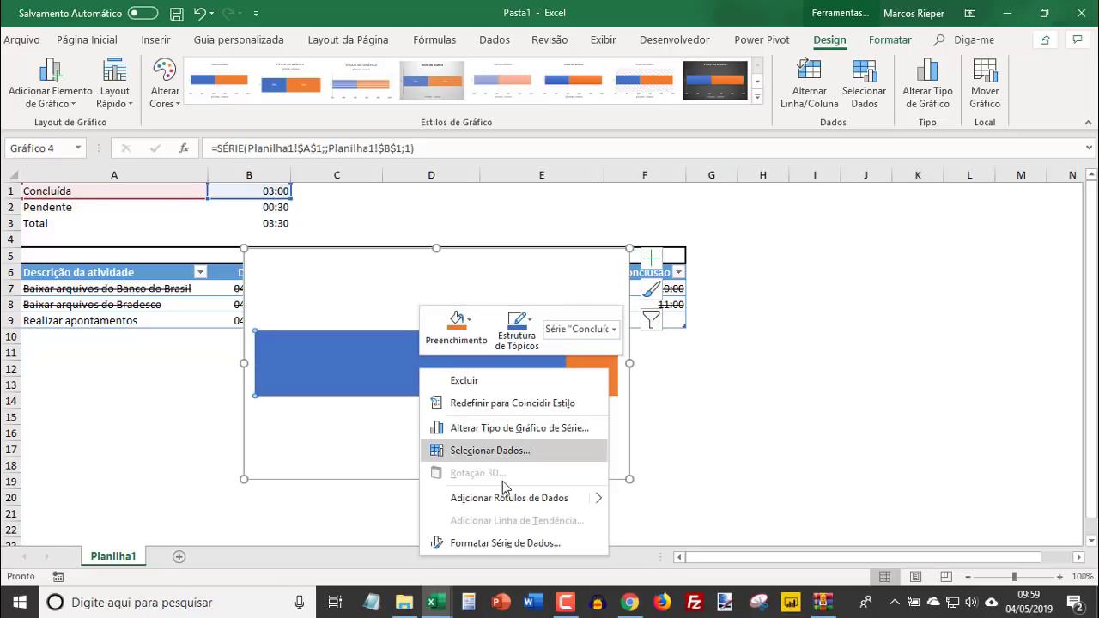
pyautogui.click(502, 544)
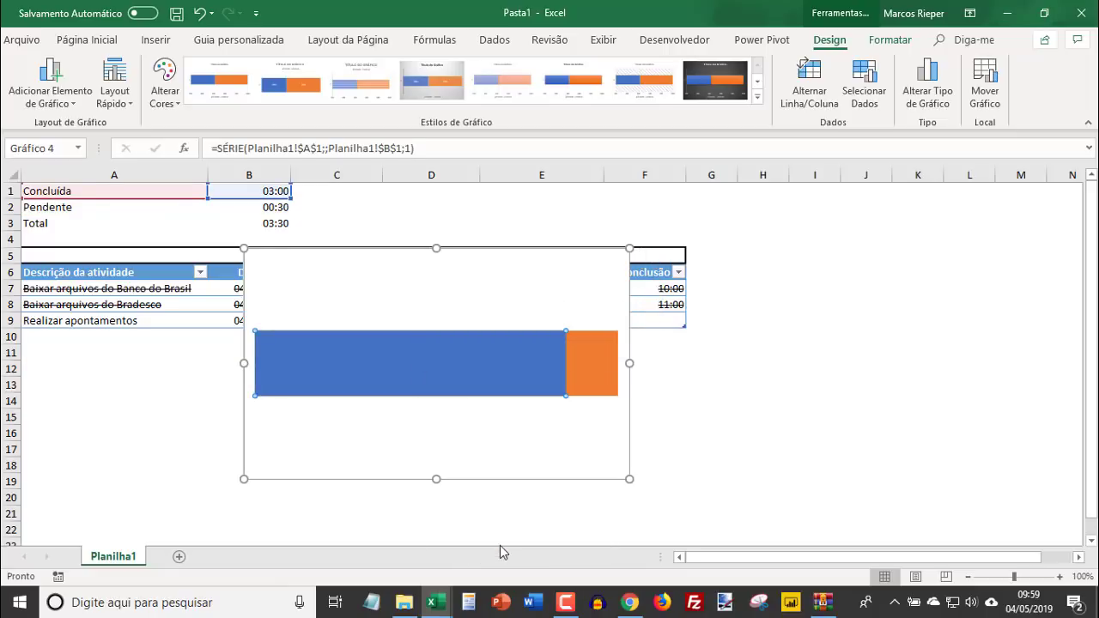
pyautogui.doubleClick(1049, 377)
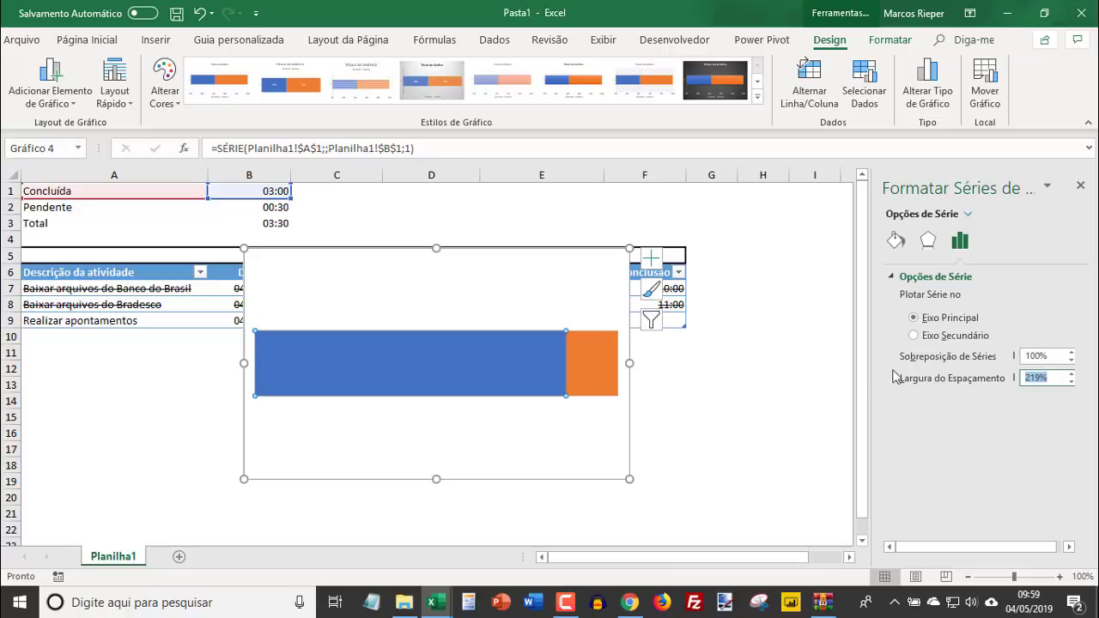
pyautogui.write('0')
pyautogui.press('Return')
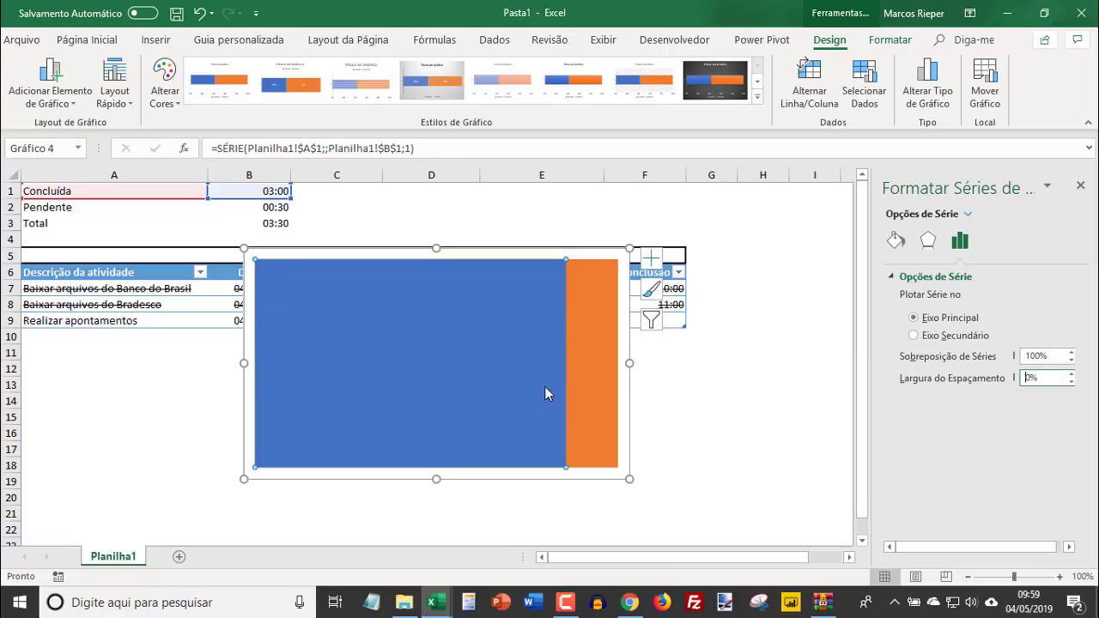
pyautogui.moveTo(435, 478); pyautogui.dragTo(433, 375)
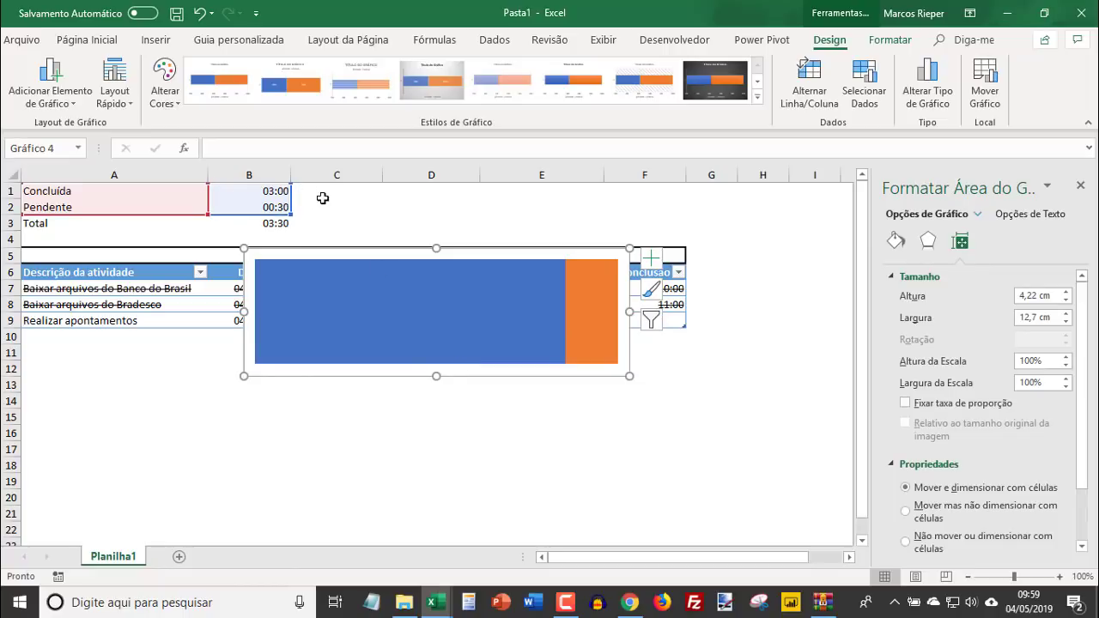
# - Calculate the completed share in C1 with =B1/B3 and format C1:C2 as percentages
pyautogui.click(318, 189)
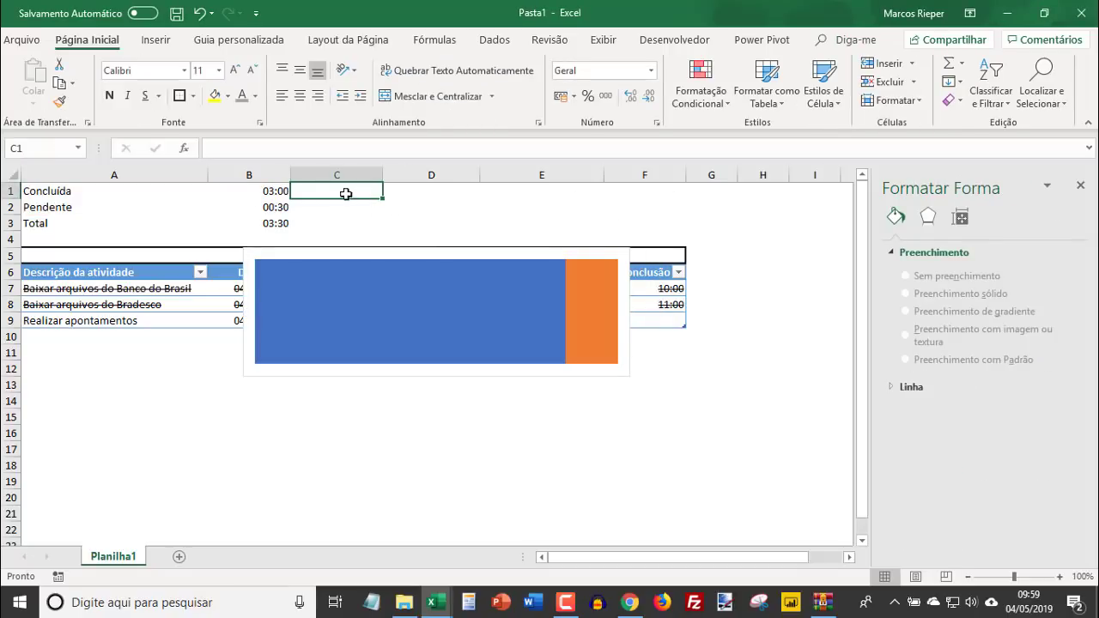
pyautogui.write('=')
pyautogui.press('Left')
pyautogui.write('/')
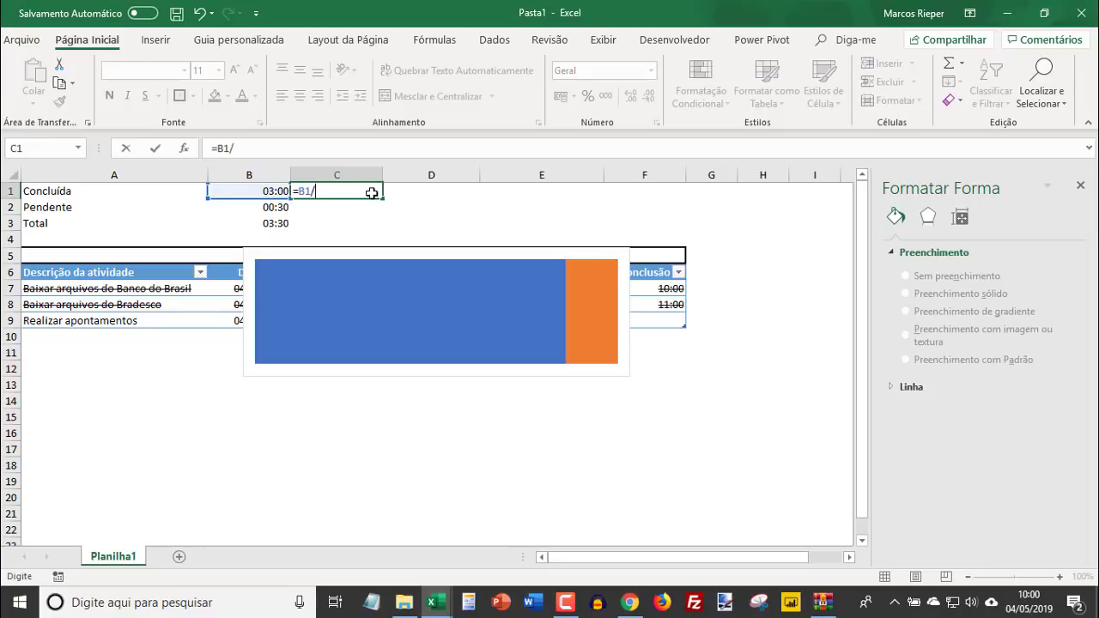
pyautogui.press('Down')
pyautogui.press('Down')
pyautogui.press('Down')
pyautogui.press('Left')
pyautogui.press('Up')
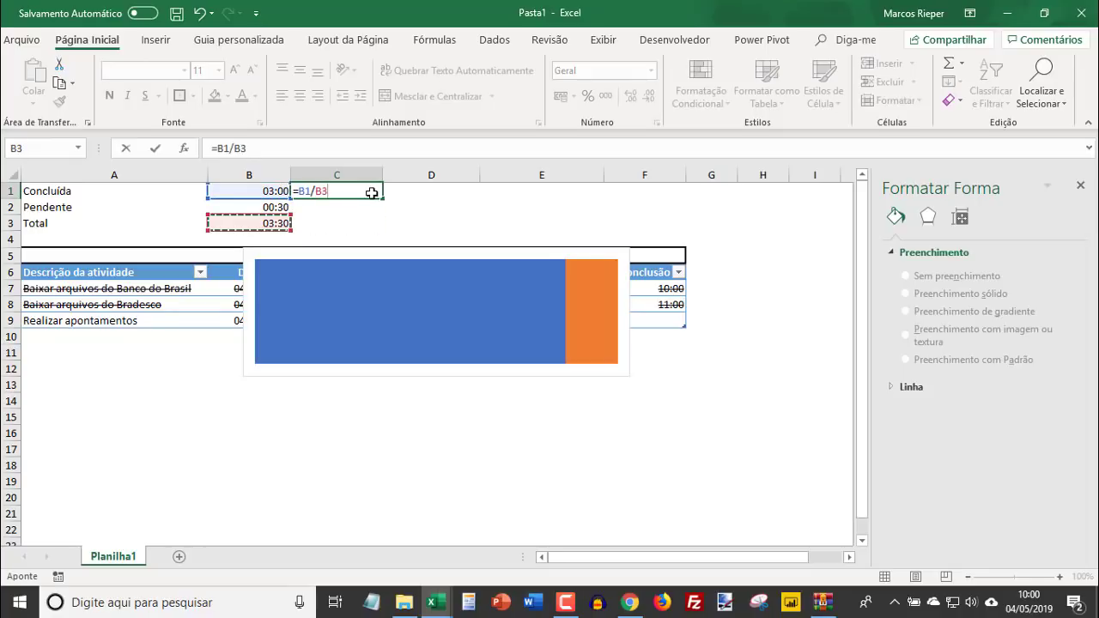
pyautogui.press('Return')
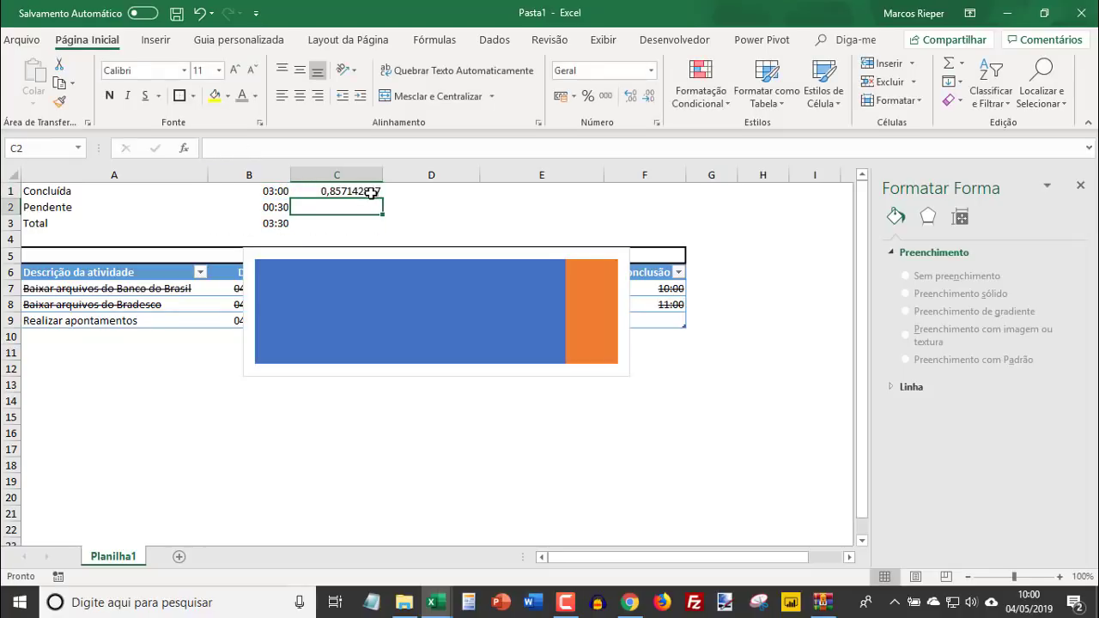
pyautogui.moveTo(371, 192); pyautogui.dragTo(361, 209)
pyautogui.click(587, 95)
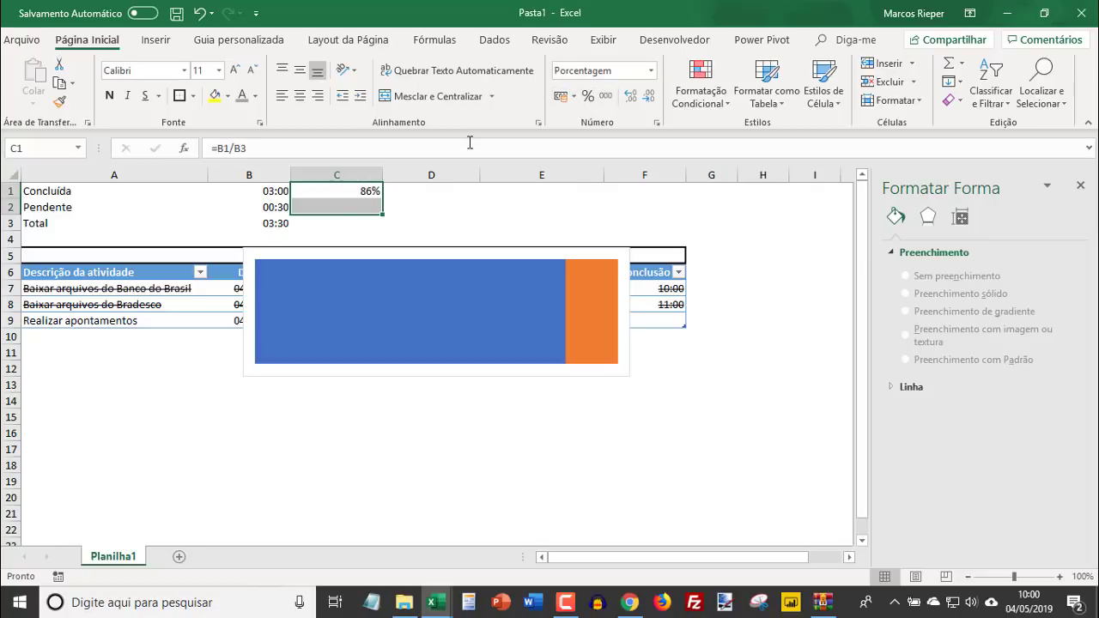
pyautogui.click(331, 206)
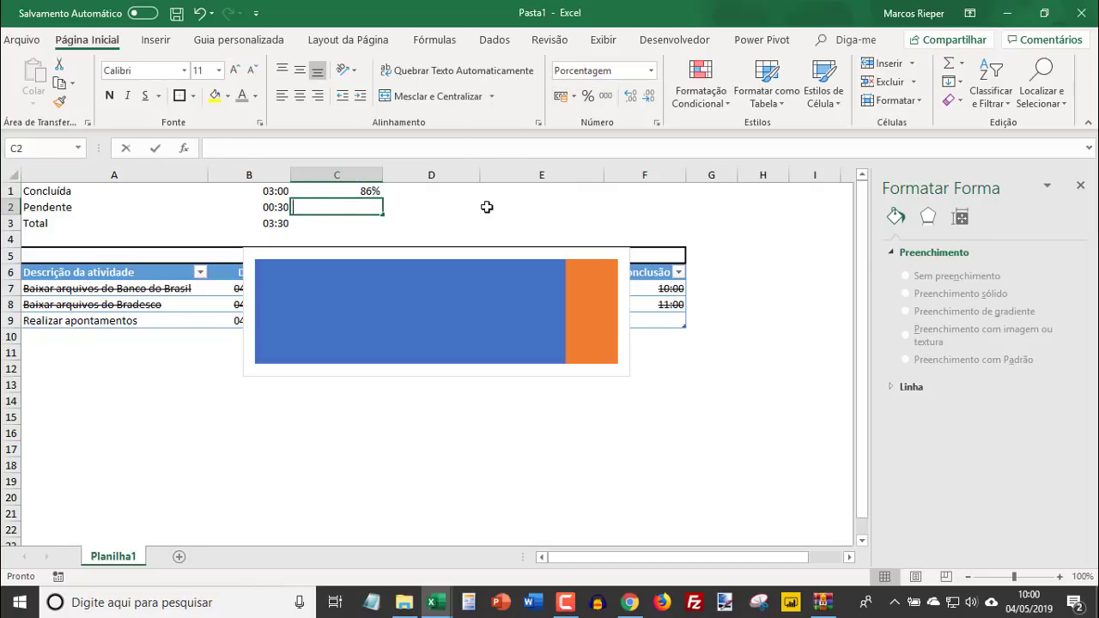
pyautogui.write('=')
pyautogui.press('Escape')
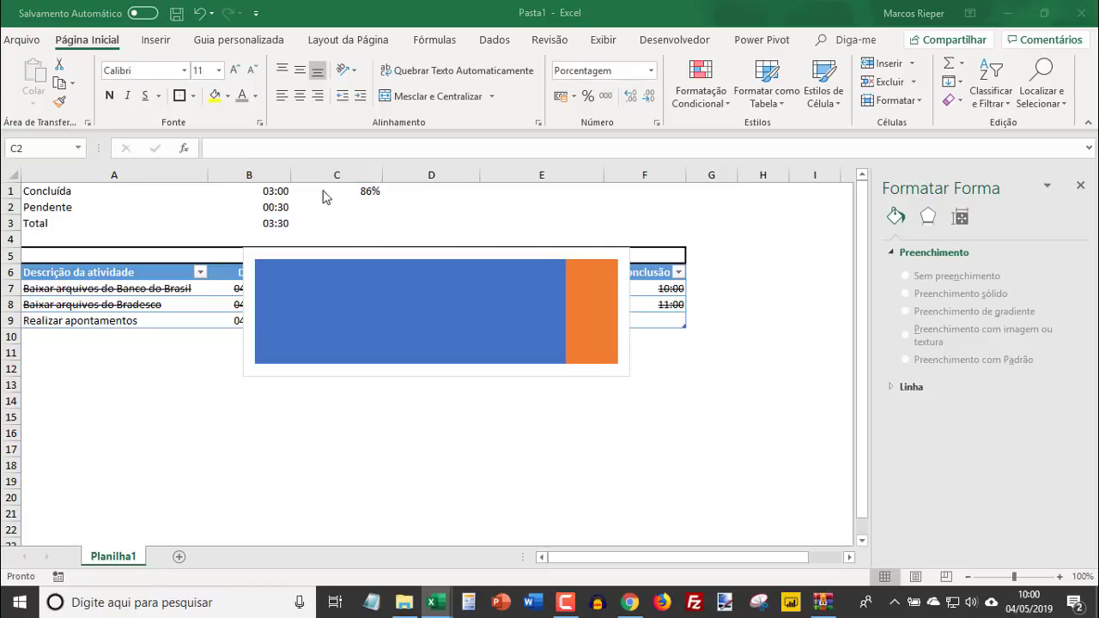
# - Enter the pending share formula =SE(E(C1>0;C1<1);1-C1;"") in C2
pyautogui.click(367, 210)
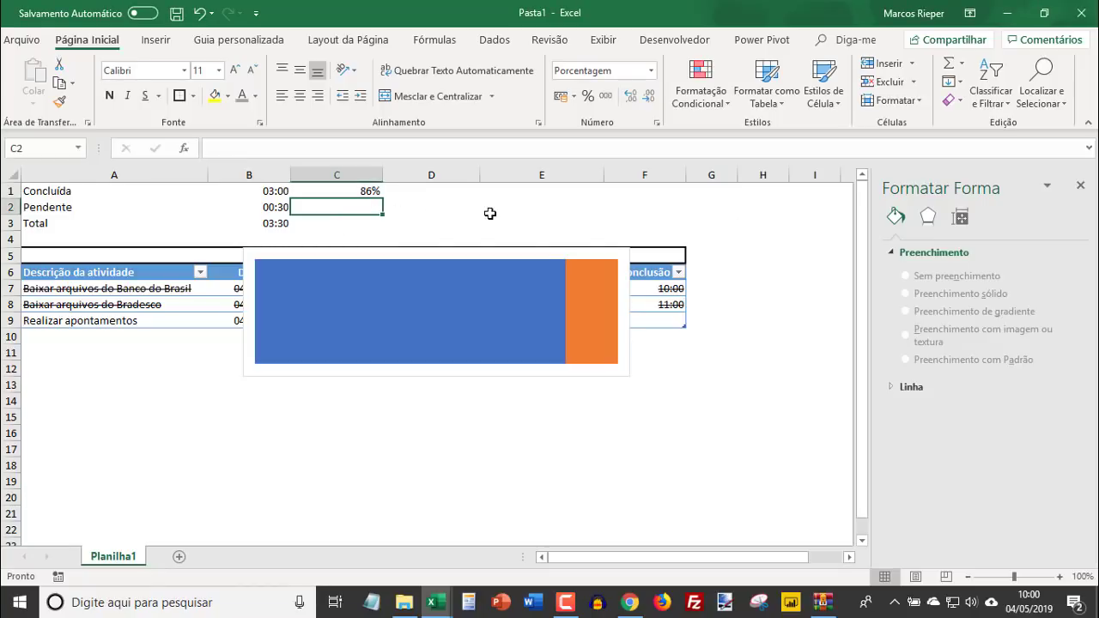
pyautogui.write('=s')
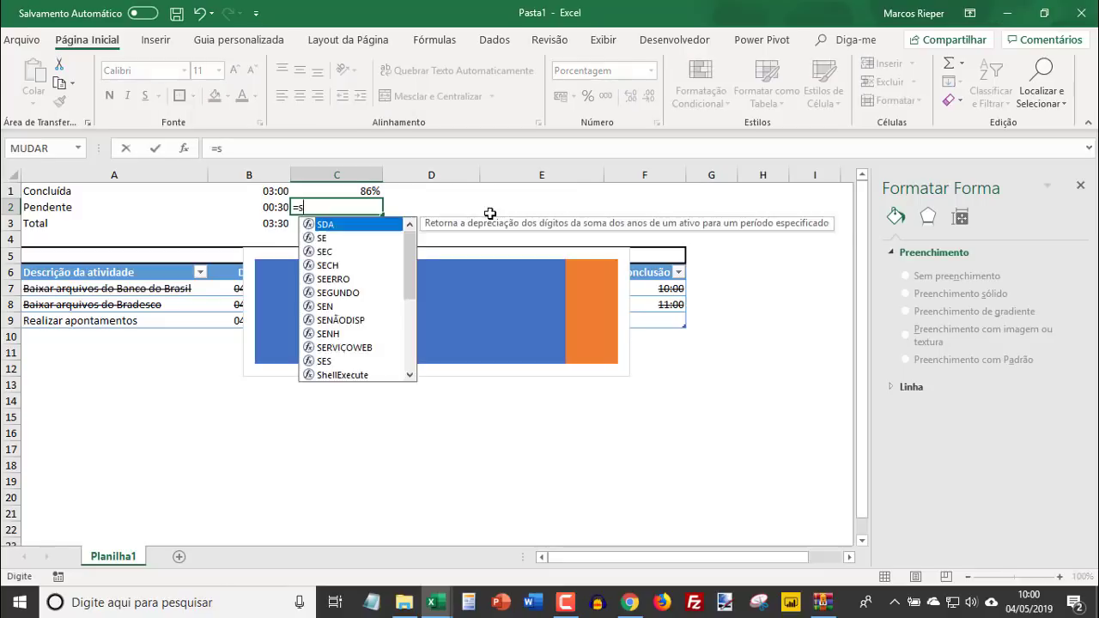
pyautogui.write('e(e')
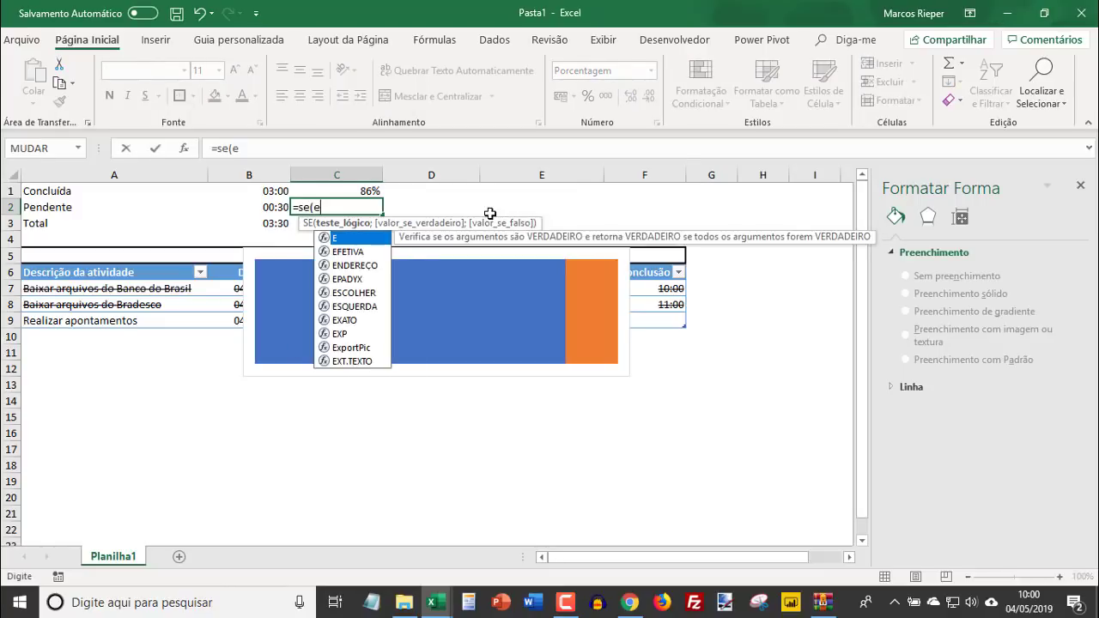
pyautogui.write('(')
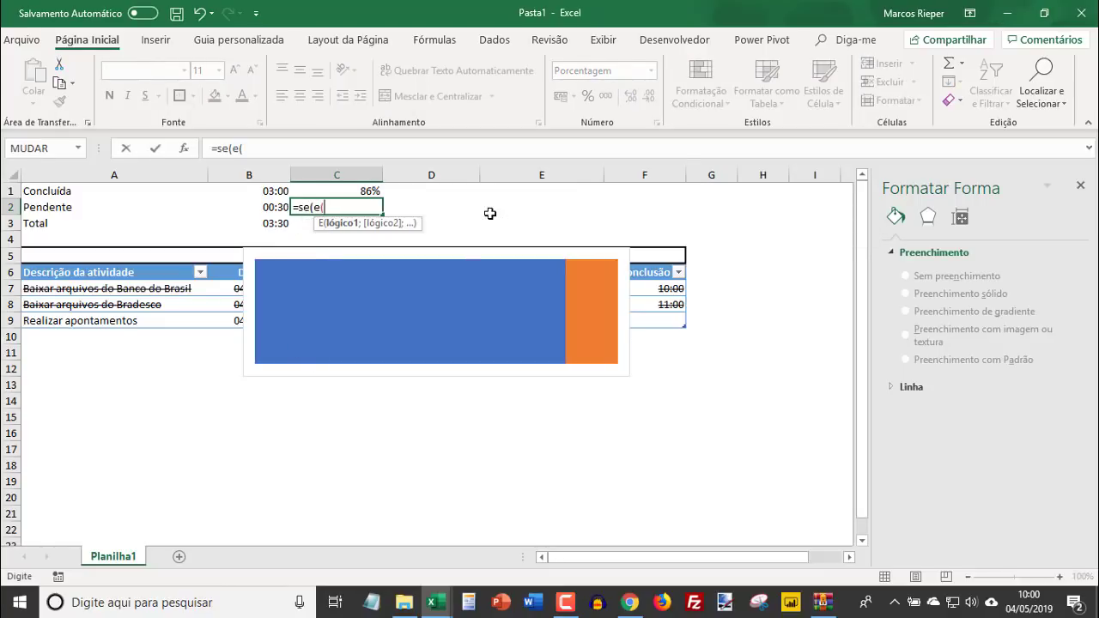
pyautogui.click(335, 191)
pyautogui.write('>')
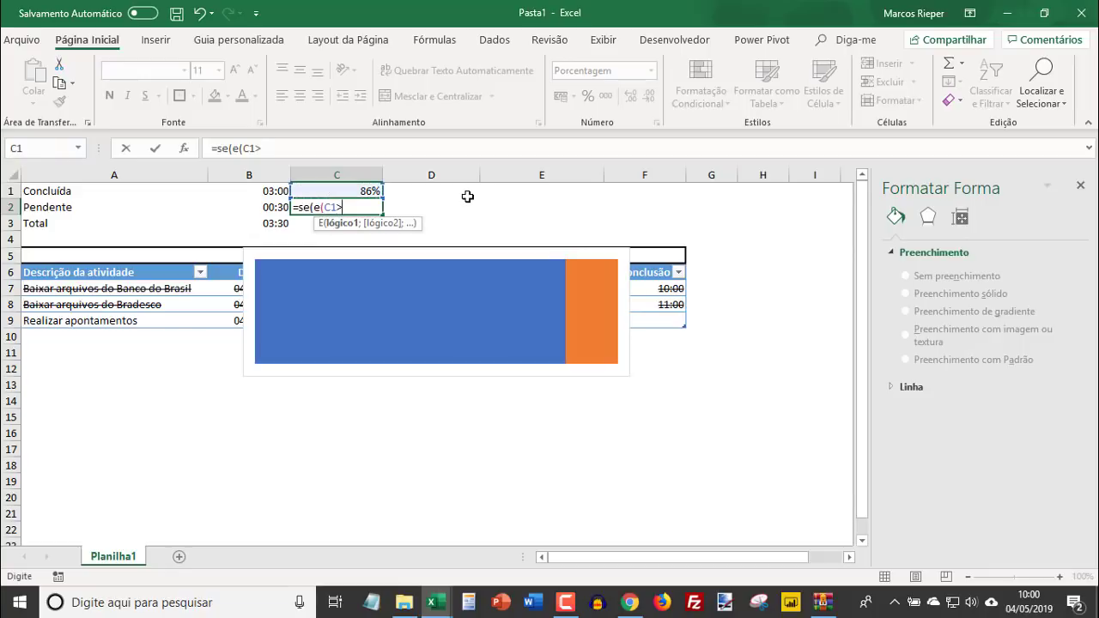
pyautogui.write('0;')
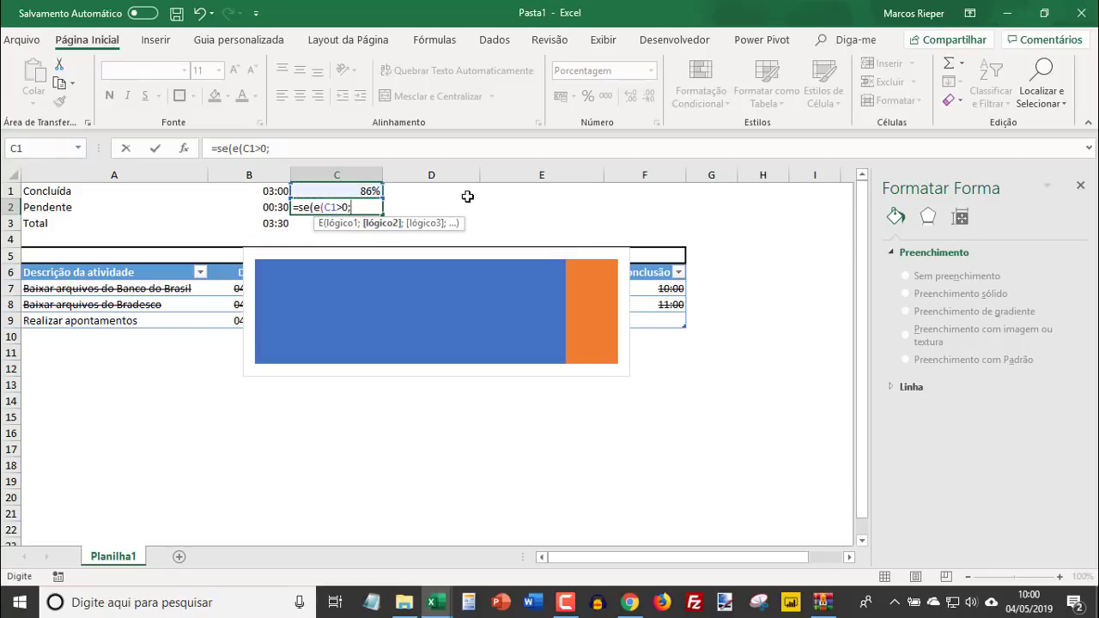
pyautogui.write('c1<1')
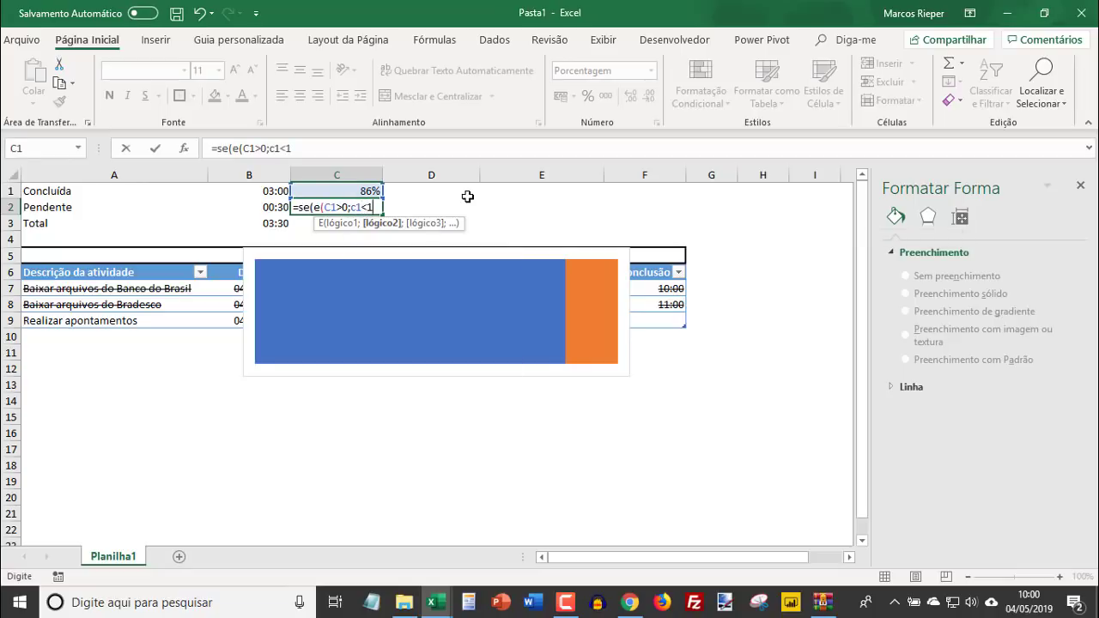
pyautogui.write(';')
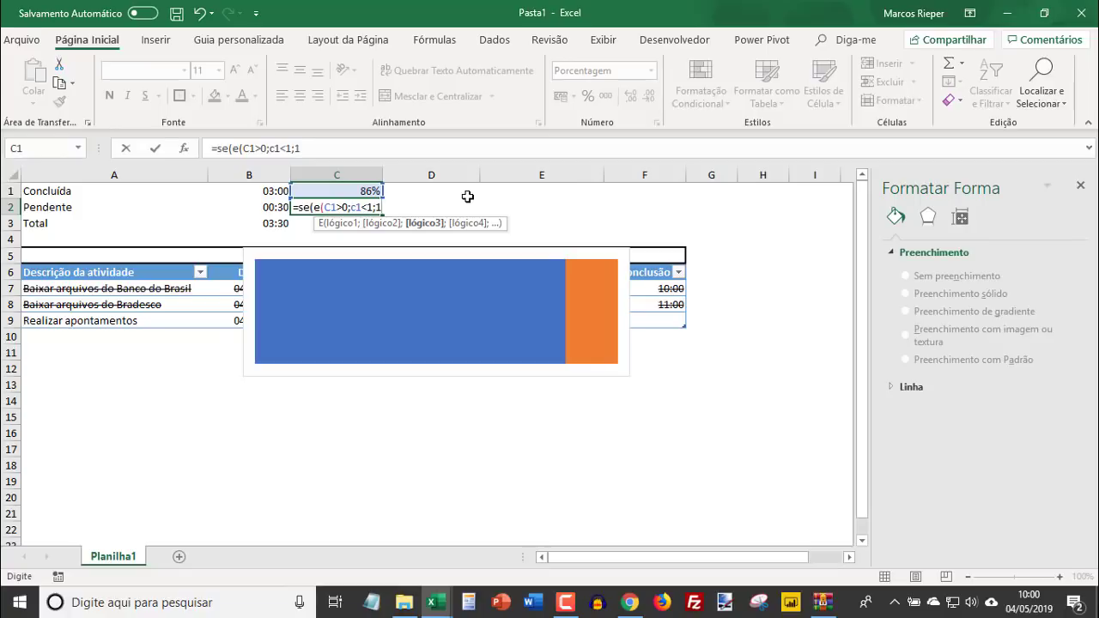
pyautogui.write('1-c1')
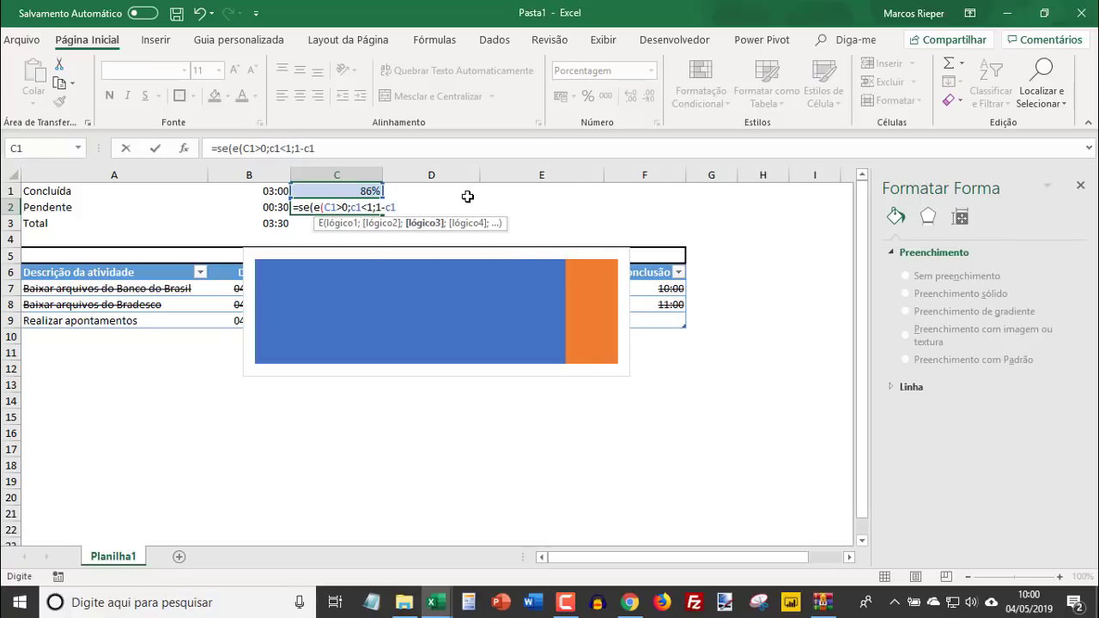
pyautogui.click(374, 207)
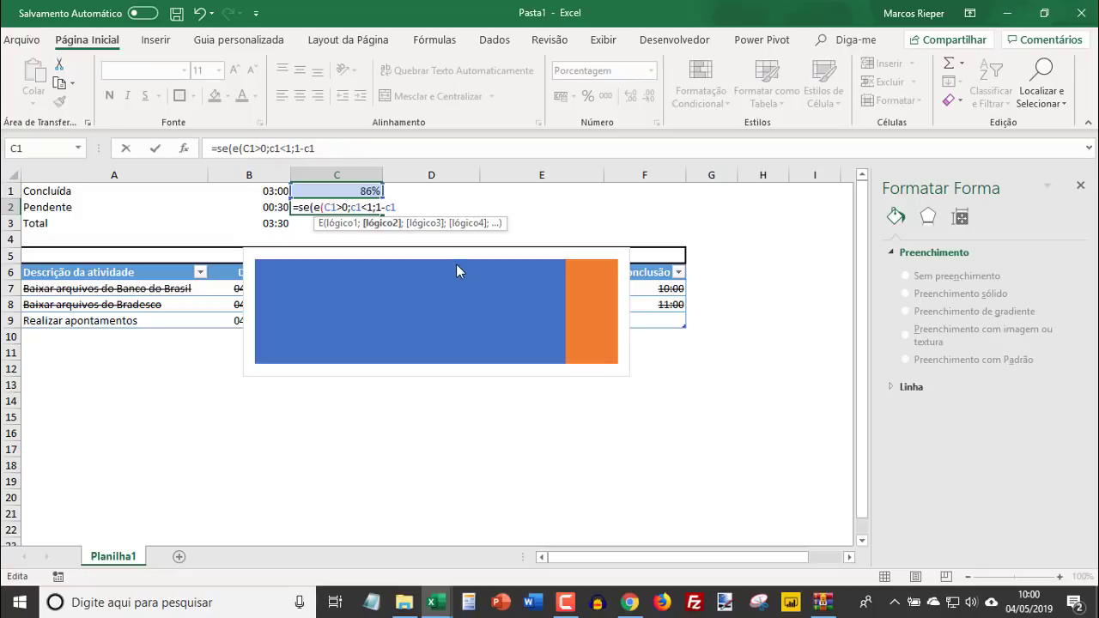
pyautogui.write('(')
pyautogui.press('BackSpace')
pyautogui.write(')')
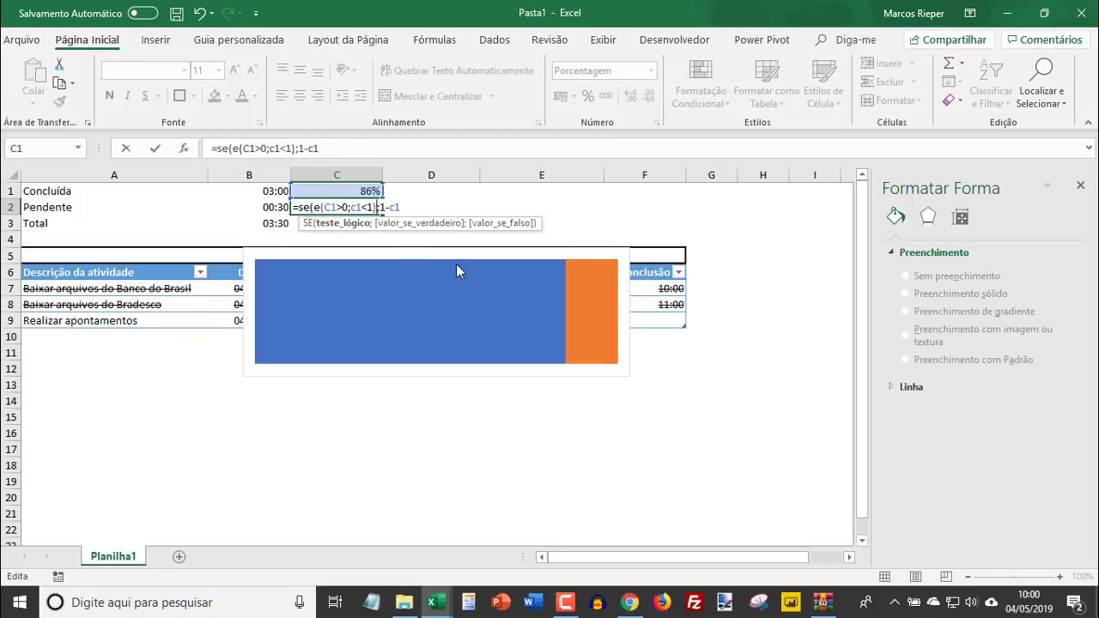
pyautogui.click(412, 207)
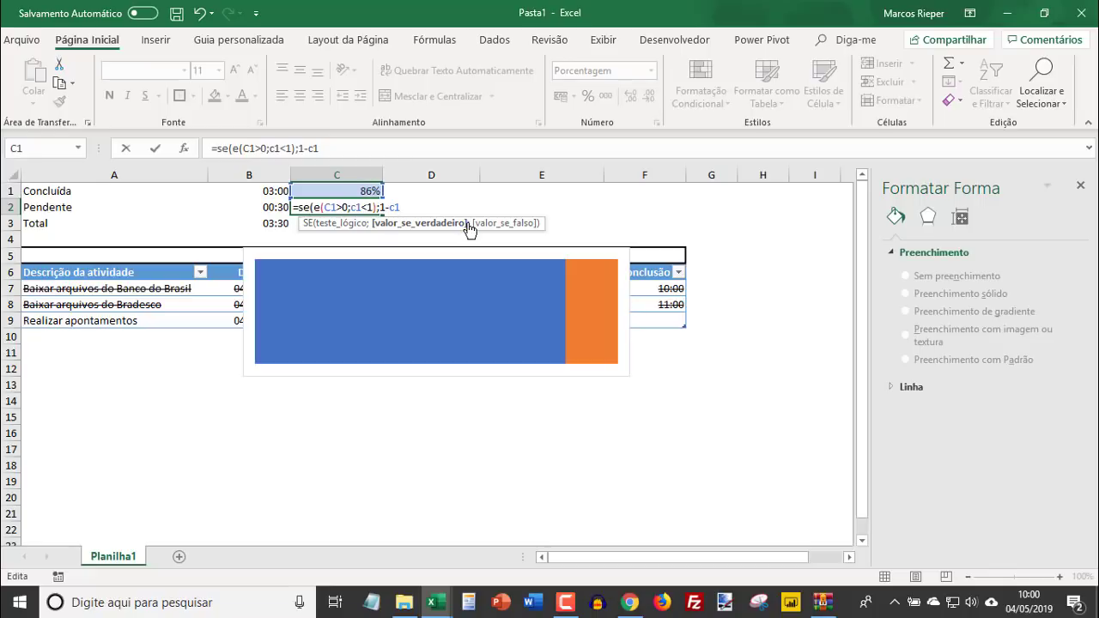
pyautogui.write(';')
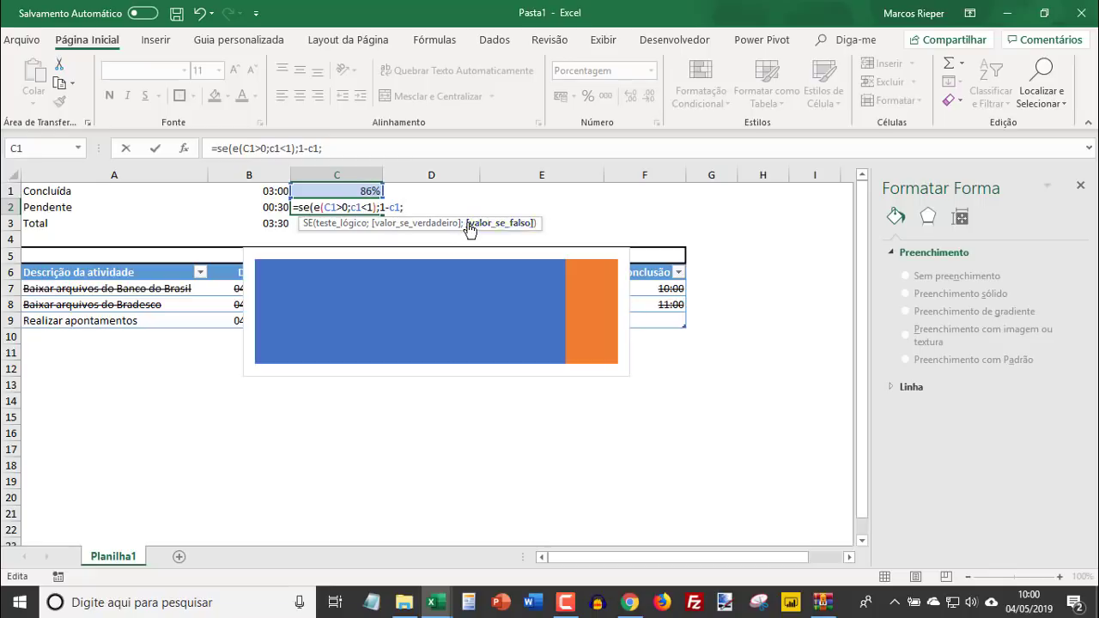
pyautogui.write('"")')
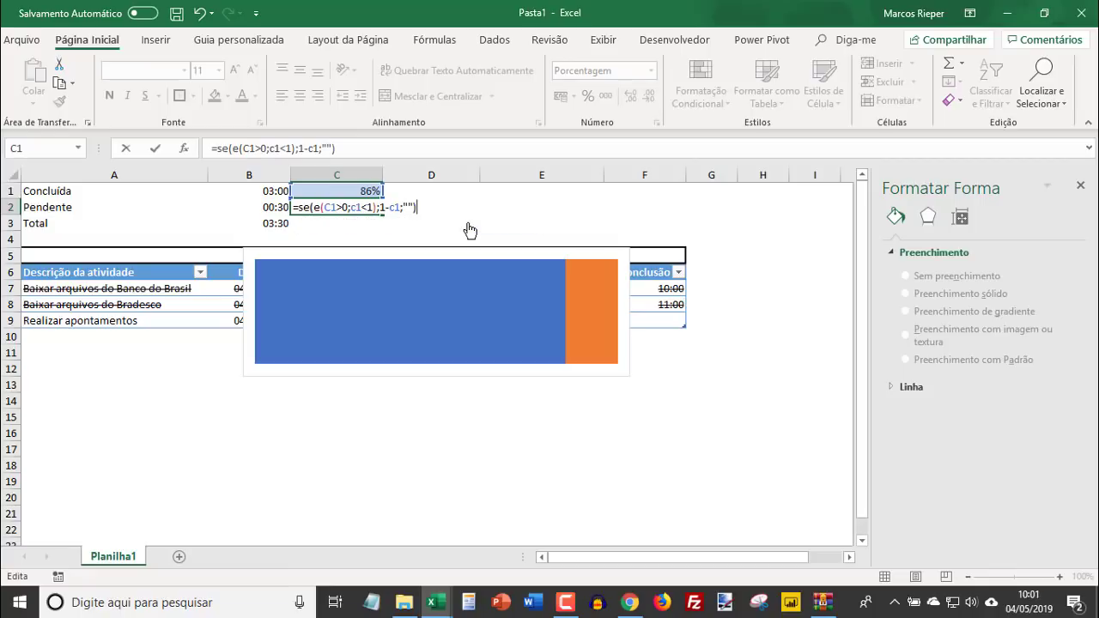
pyautogui.press('Return')
pyautogui.press('Up')
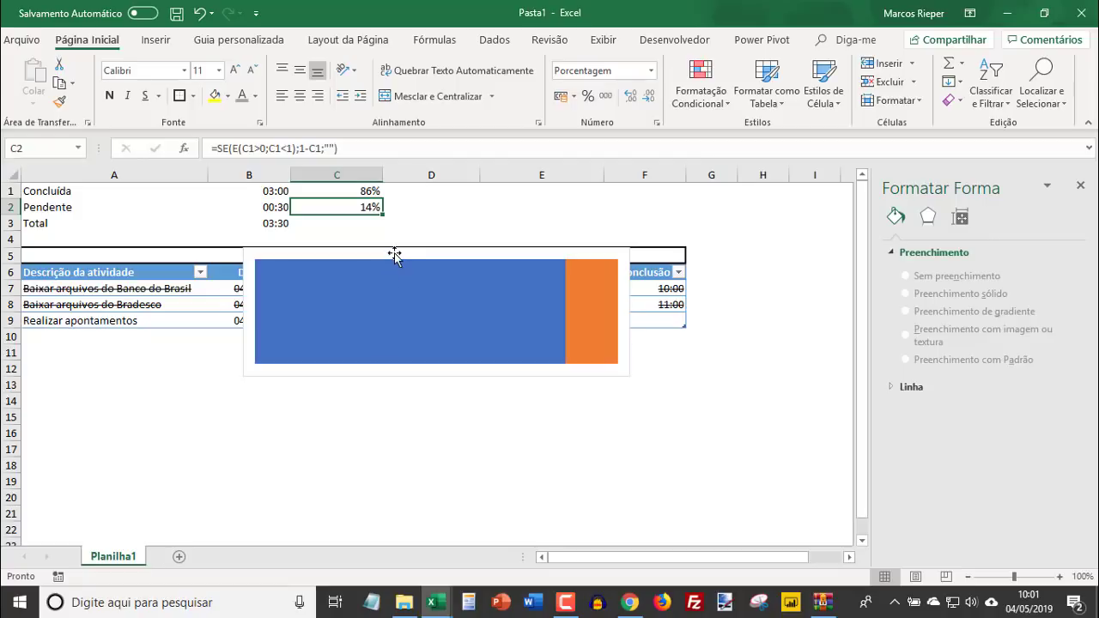
# - Move the chart below the Tarefas diárias table, starting at about row 12
pyautogui.moveTo(394, 255); pyautogui.dragTo(358, 366)
# - Test the chart by entering 13:30 as the Conclusão time of Realizar apontamentos in F9, and undo that entry
pyautogui.click(665, 318)
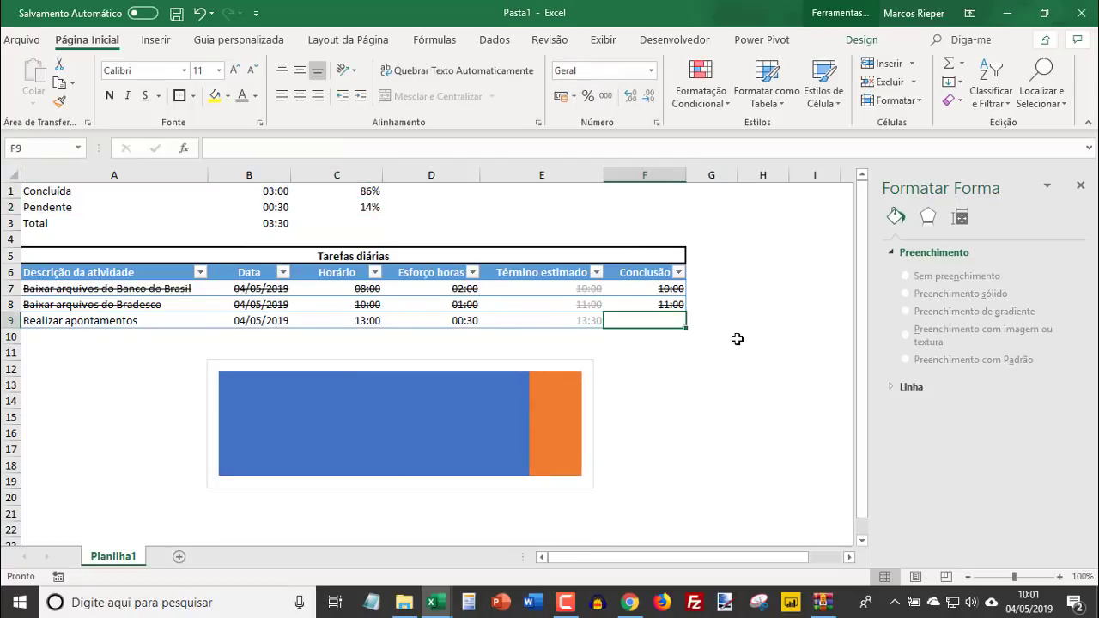
pyautogui.write('13:30')
pyautogui.press('Return')
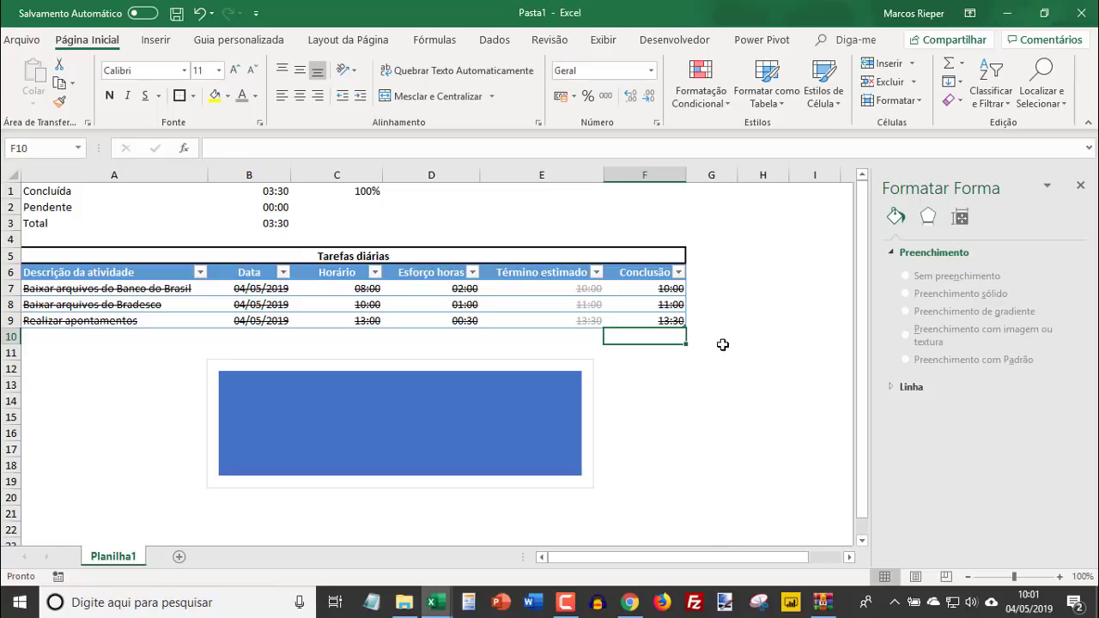
pyautogui.hotkey('ctrl', 'z')
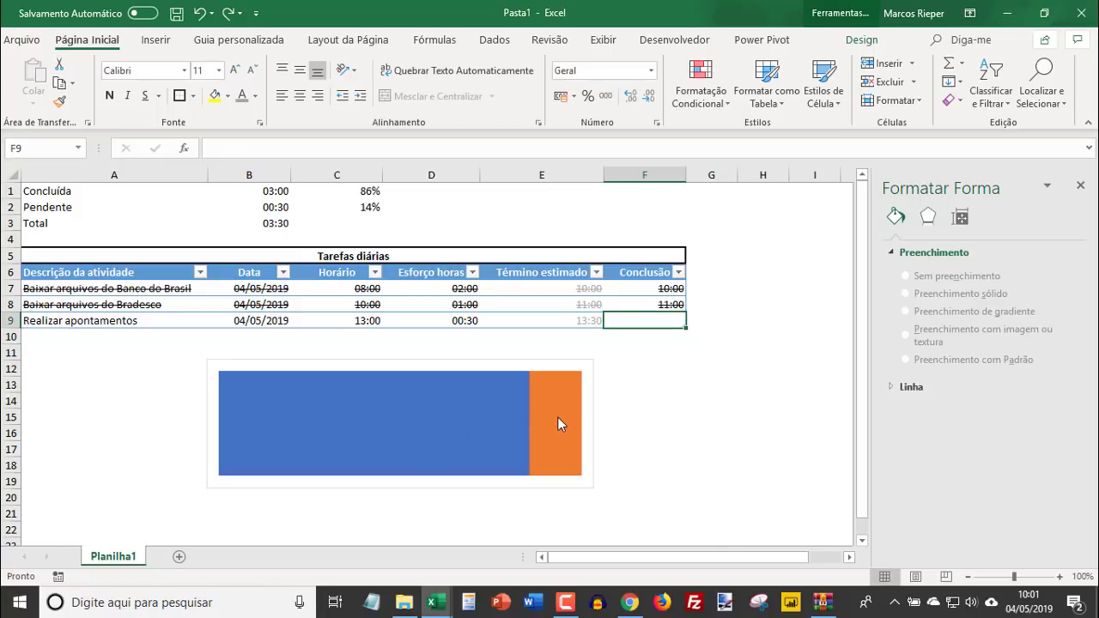
# - Add data labels to both the Pendente and Concluída series of the chart
pyautogui.click(557, 416)
pyautogui.rightClick(557, 416)
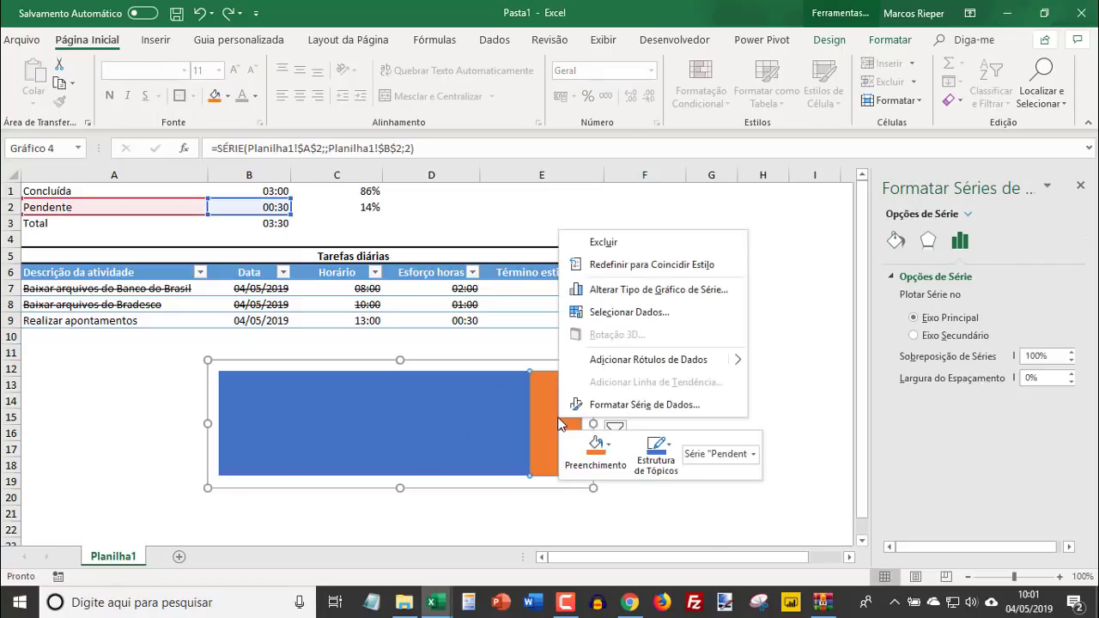
pyautogui.click(678, 372)
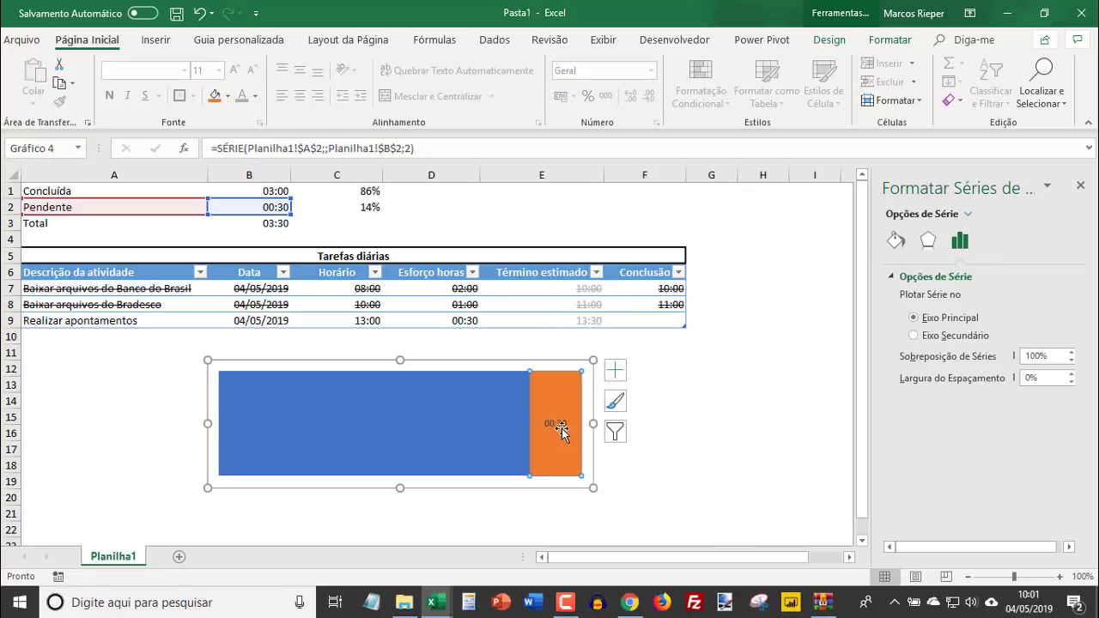
pyautogui.rightClick(475, 420)
pyautogui.click(537, 357)
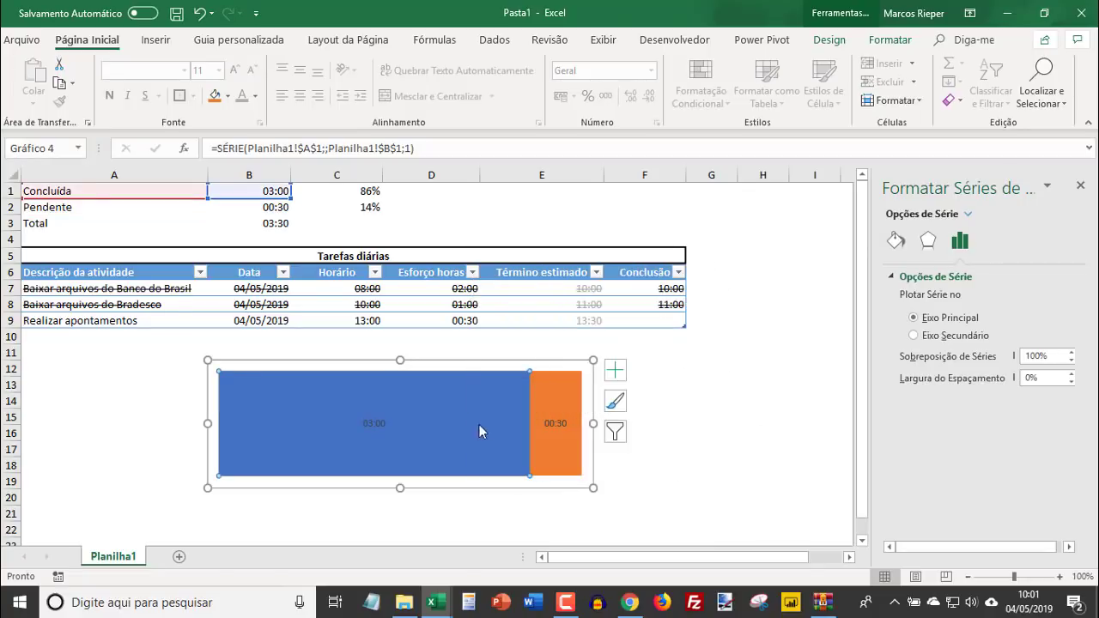
# - Make the Concluída data label show the percentage from cell C1 instead of the series value
pyautogui.click(381, 423)
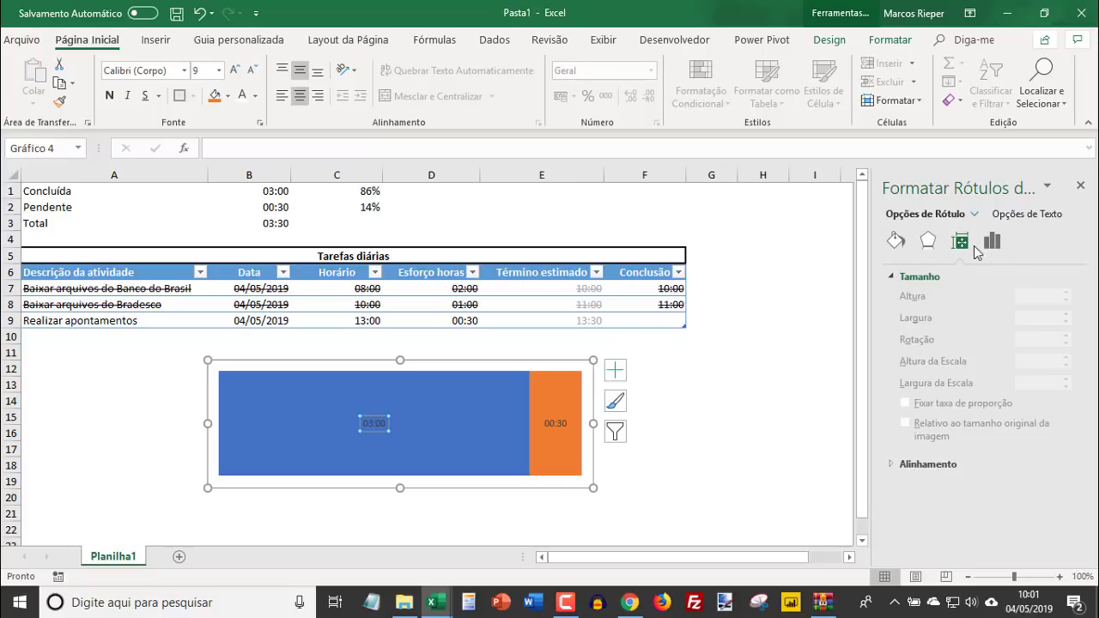
pyautogui.click(992, 243)
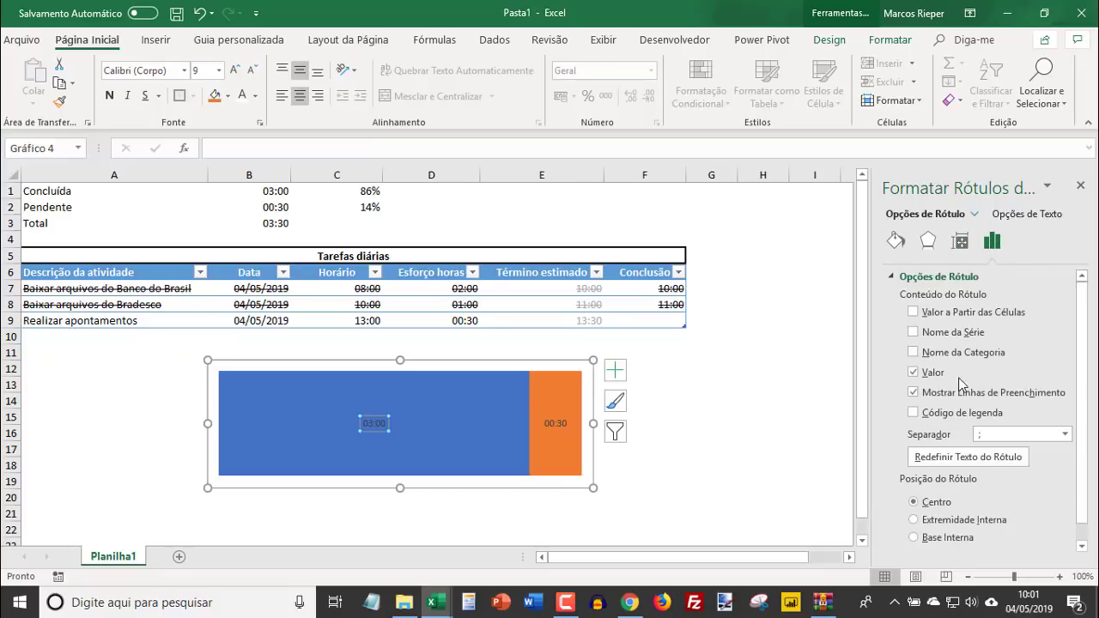
pyautogui.click(913, 373)
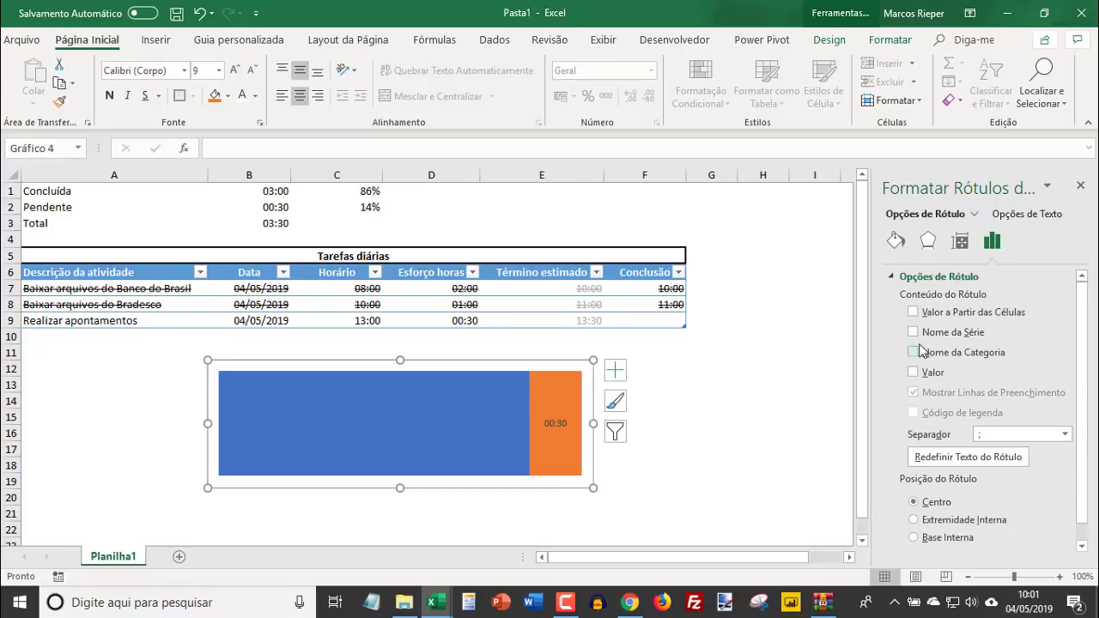
pyautogui.click(913, 313)
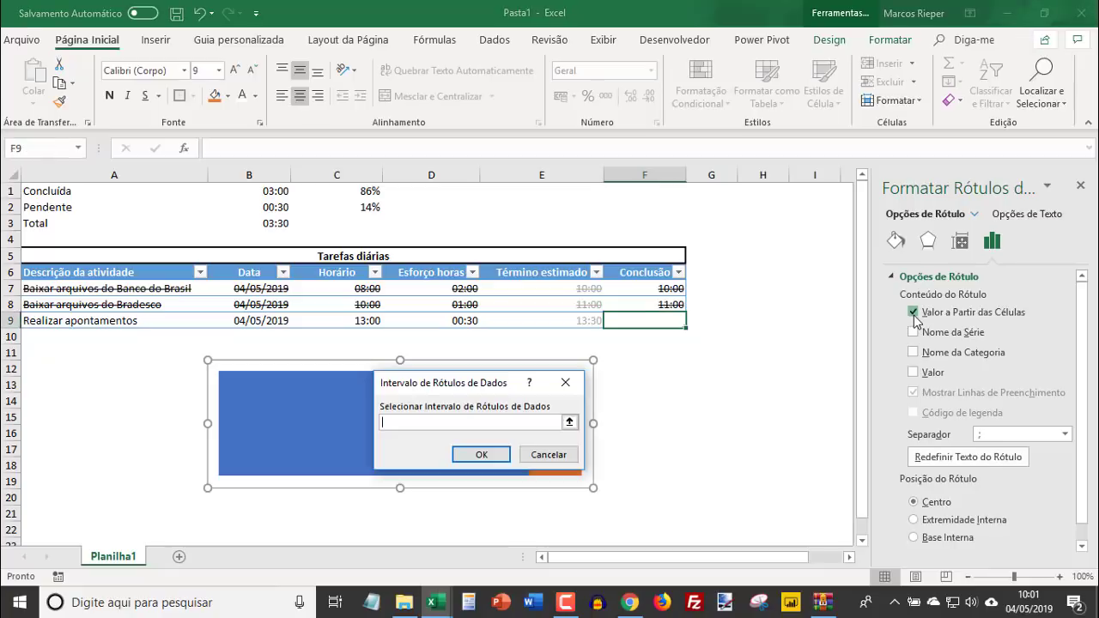
pyautogui.click(356, 192)
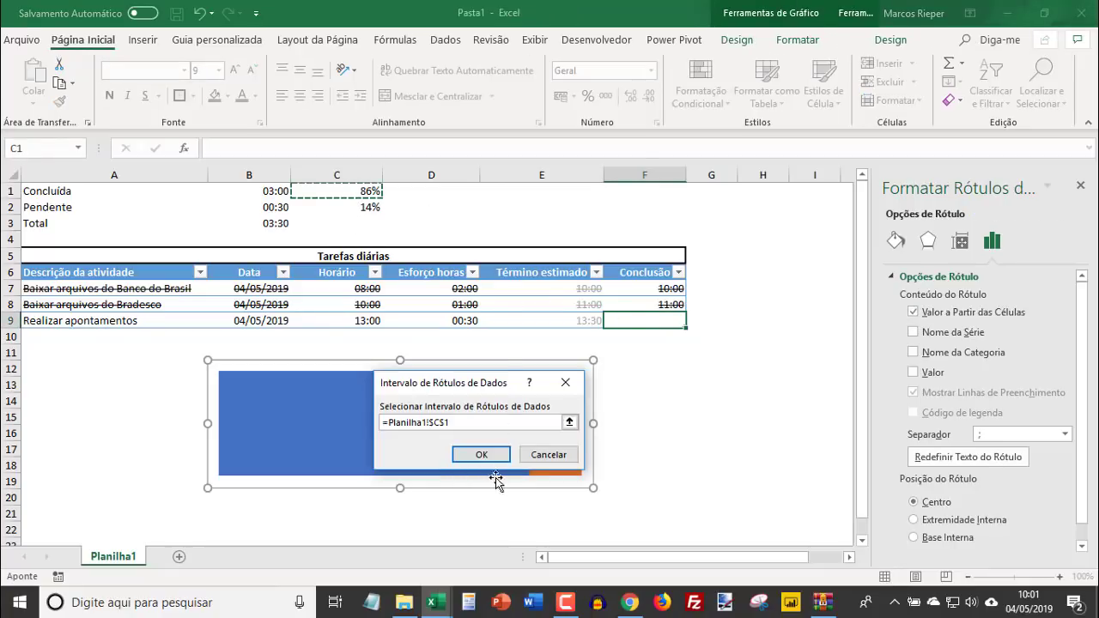
pyautogui.click(482, 454)
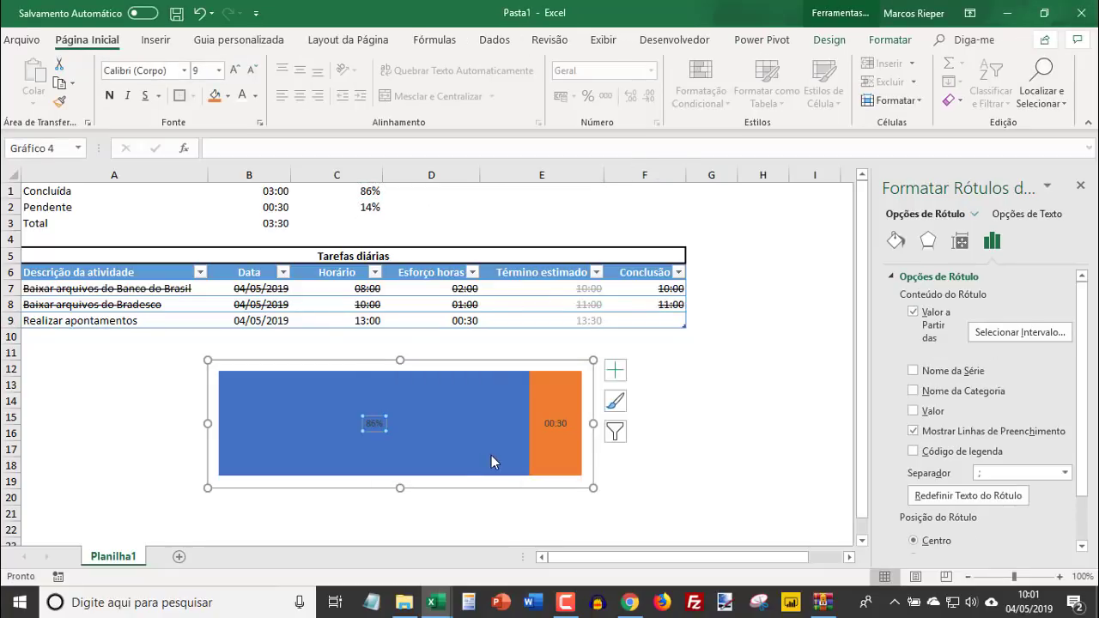
# - Make the Pendente data label take its text from cell C2 instead of the series value
pyautogui.click(556, 424)
pyautogui.click(931, 372)
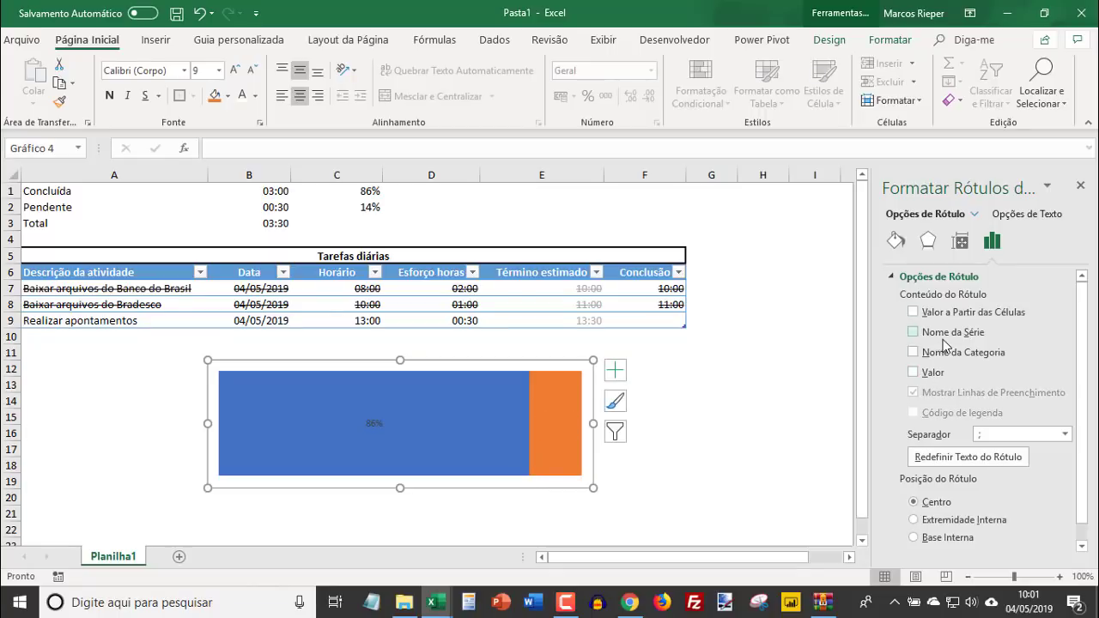
pyautogui.click(948, 316)
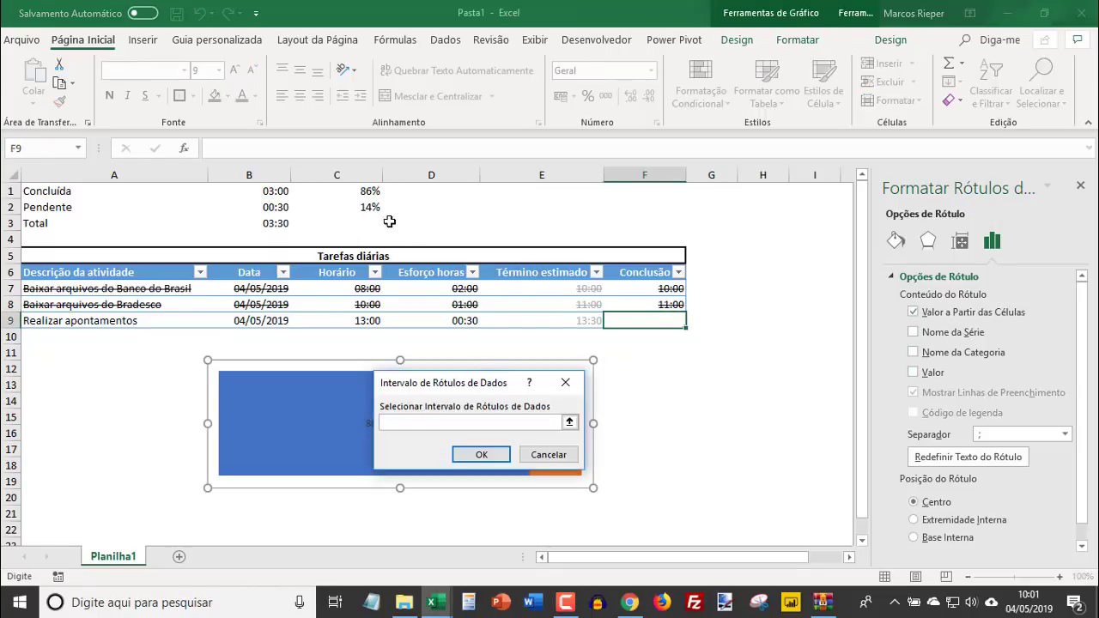
pyautogui.click(371, 207)
pyautogui.click(459, 453)
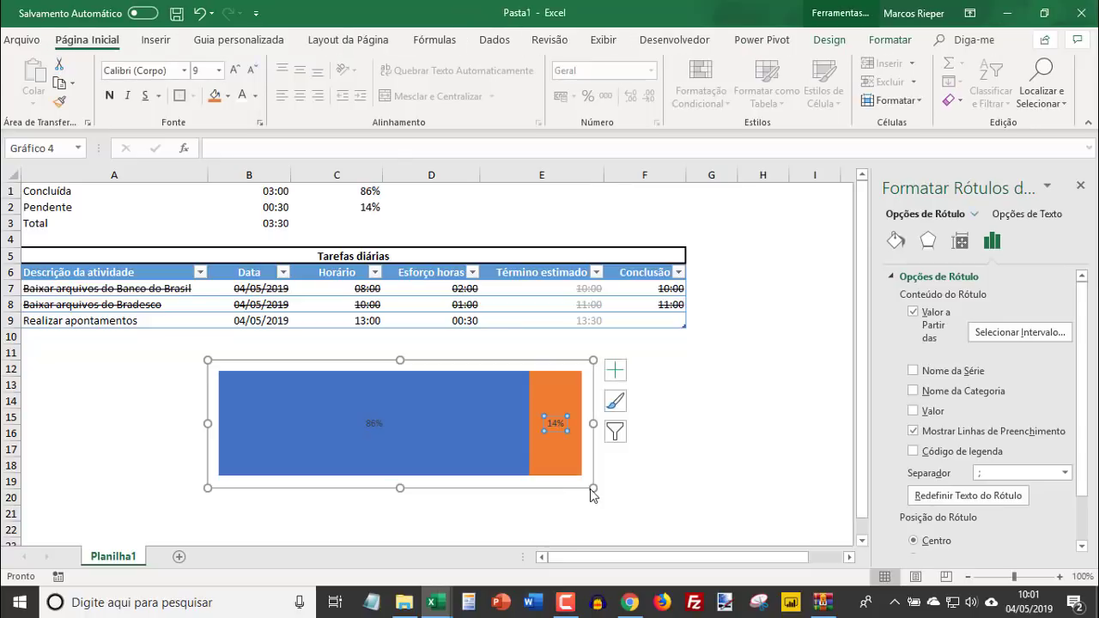
# - Set the font size of both chart data labels to 20 and colour the Concluída label white
pyautogui.click(370, 429)
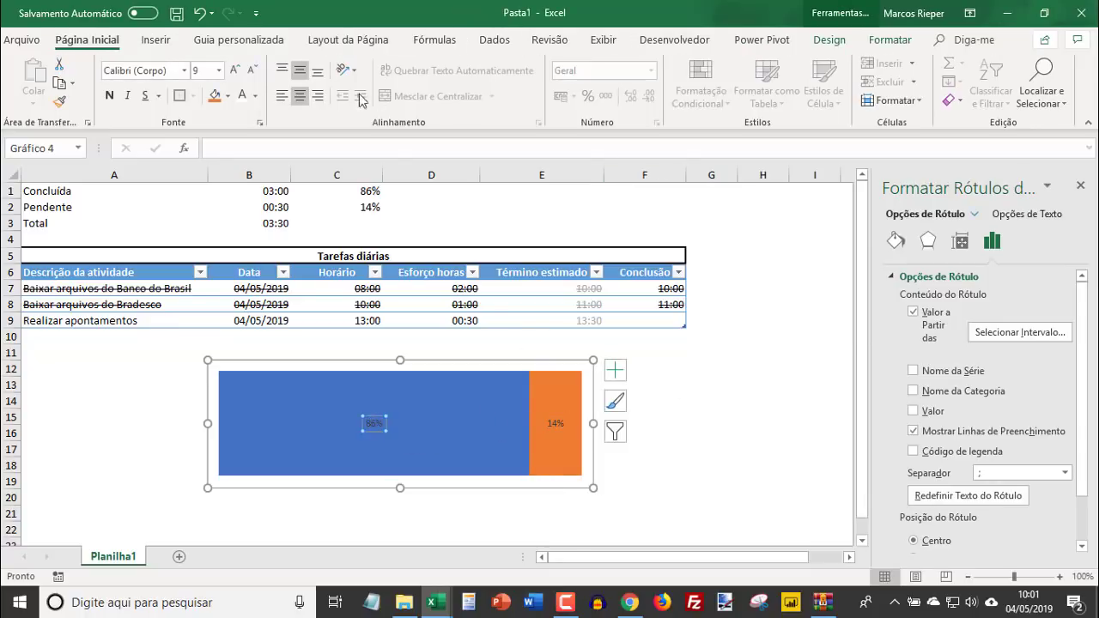
pyautogui.click(204, 72)
pyautogui.press('Return')
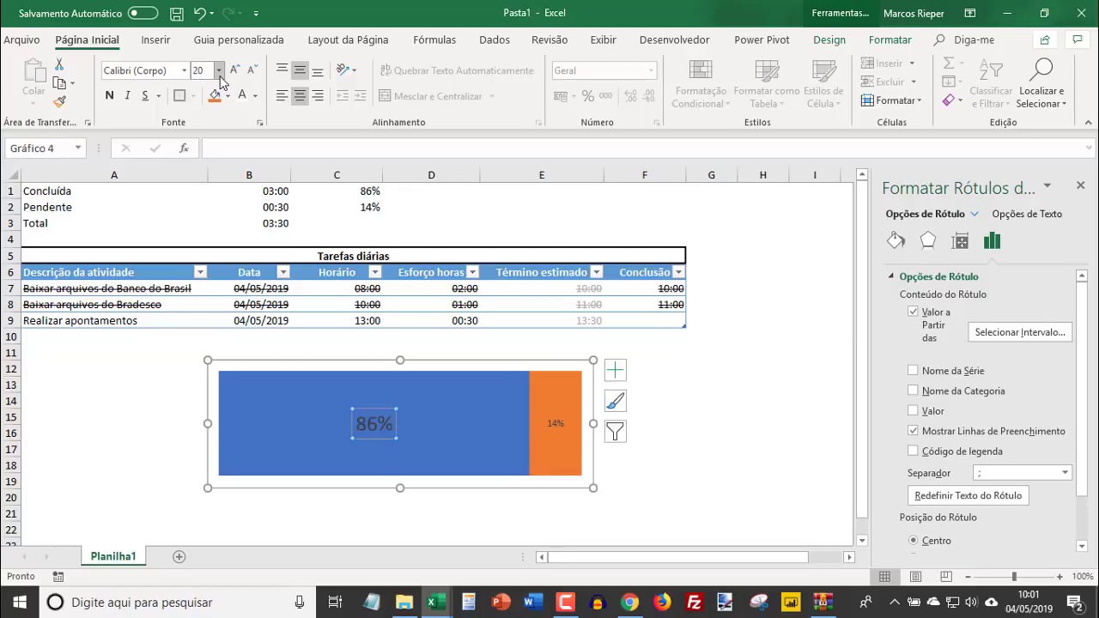
pyautogui.click(556, 421)
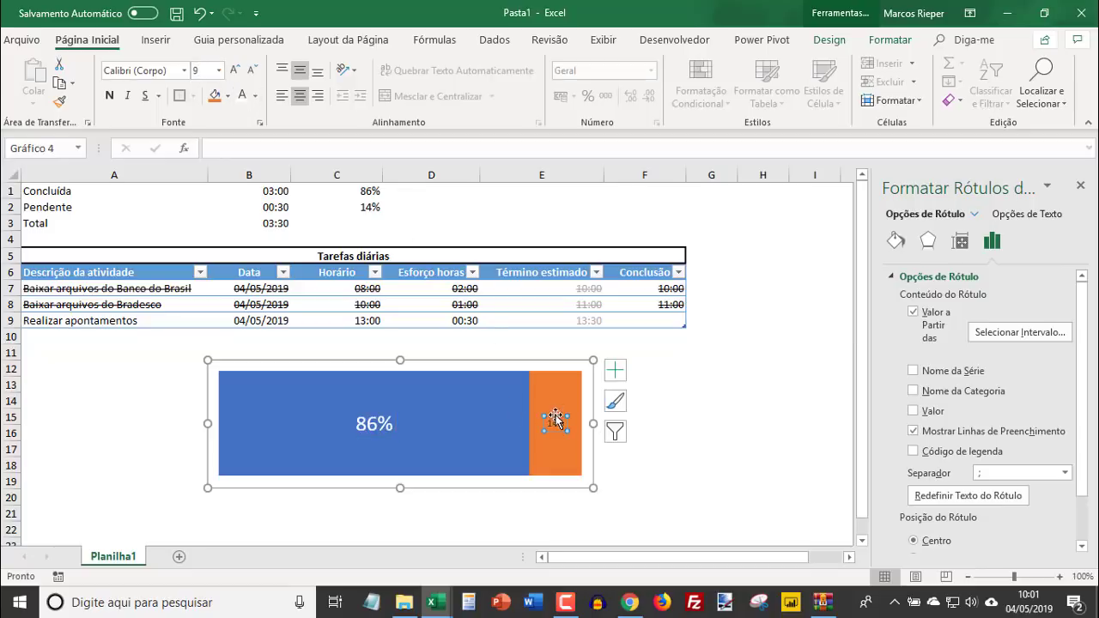
pyautogui.click(216, 79)
pyautogui.write('20')
pyautogui.press('Return')
# - Remove the fill from the chart's Pendente series so only its label is drawn
pyautogui.click(544, 391)
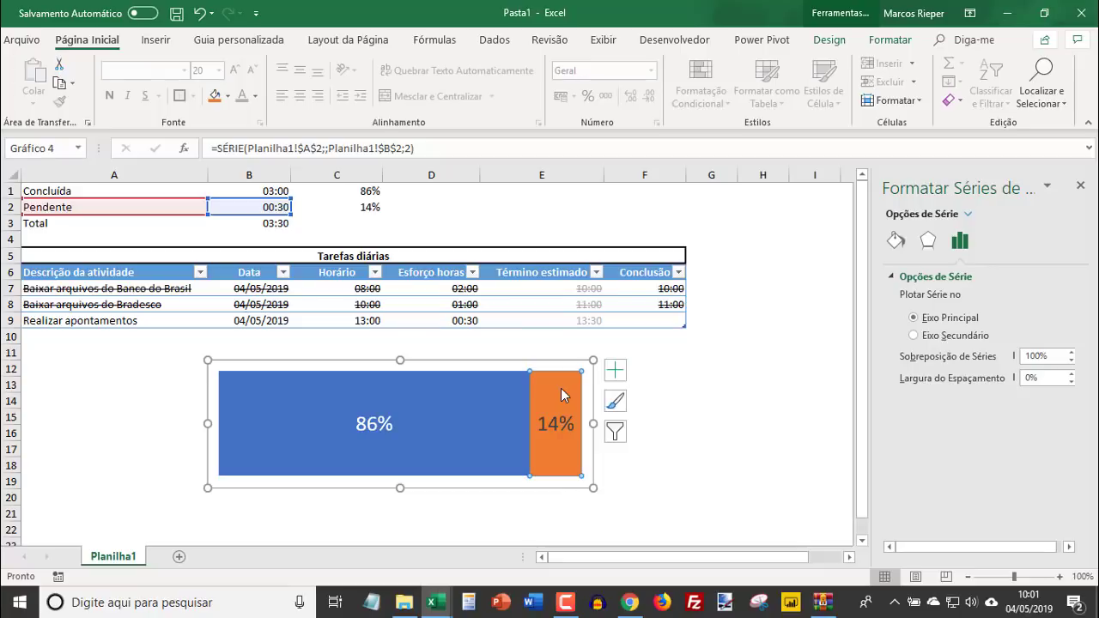
pyautogui.click(895, 241)
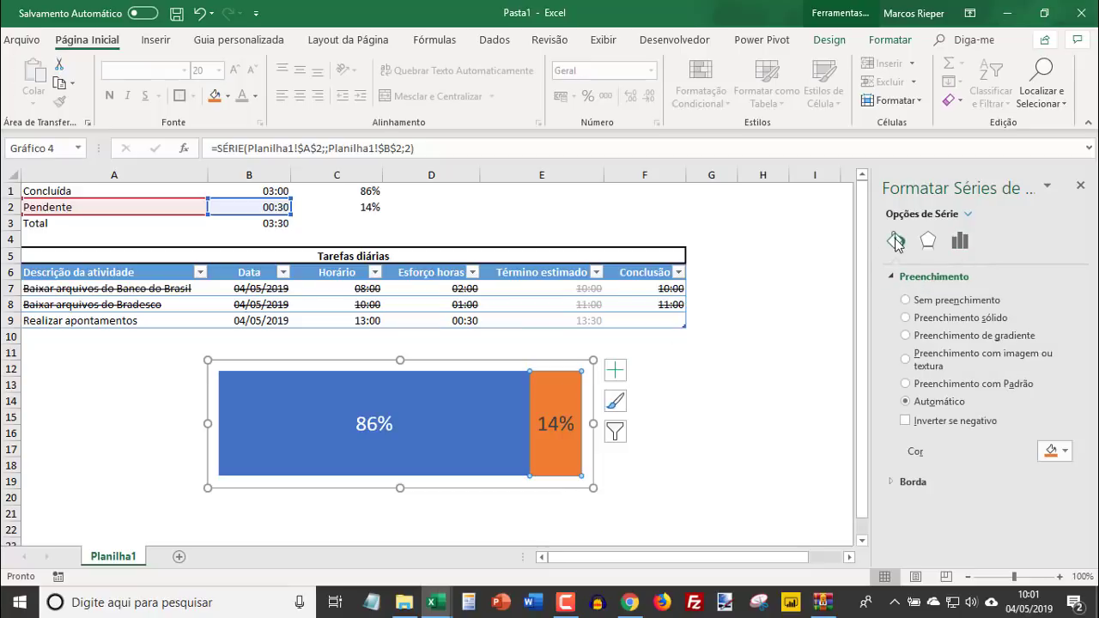
pyautogui.click(910, 303)
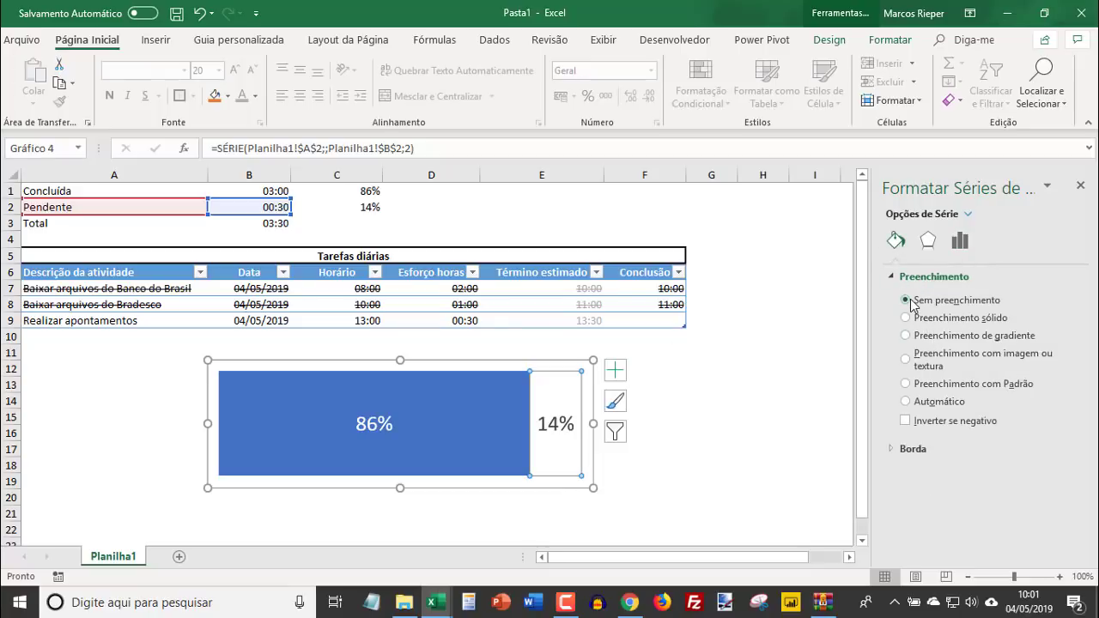
pyautogui.click(647, 507)
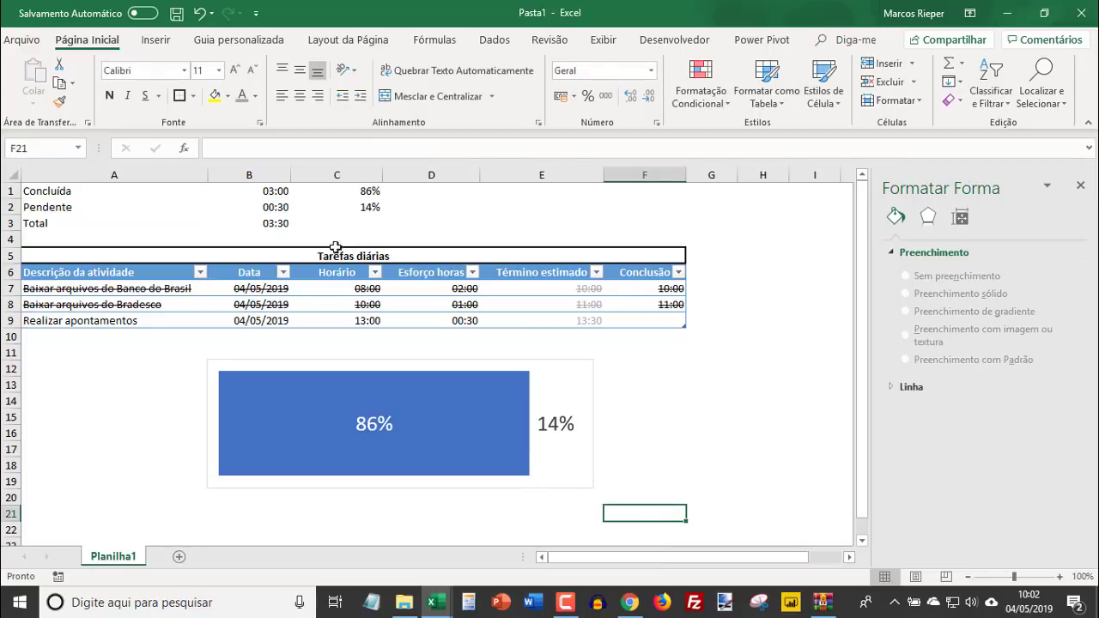
# - Hide the summary data in A1:C2 and A3:B3 by setting its font colour to white
pyautogui.moveTo(363, 223); pyautogui.dragTo(5, 190)
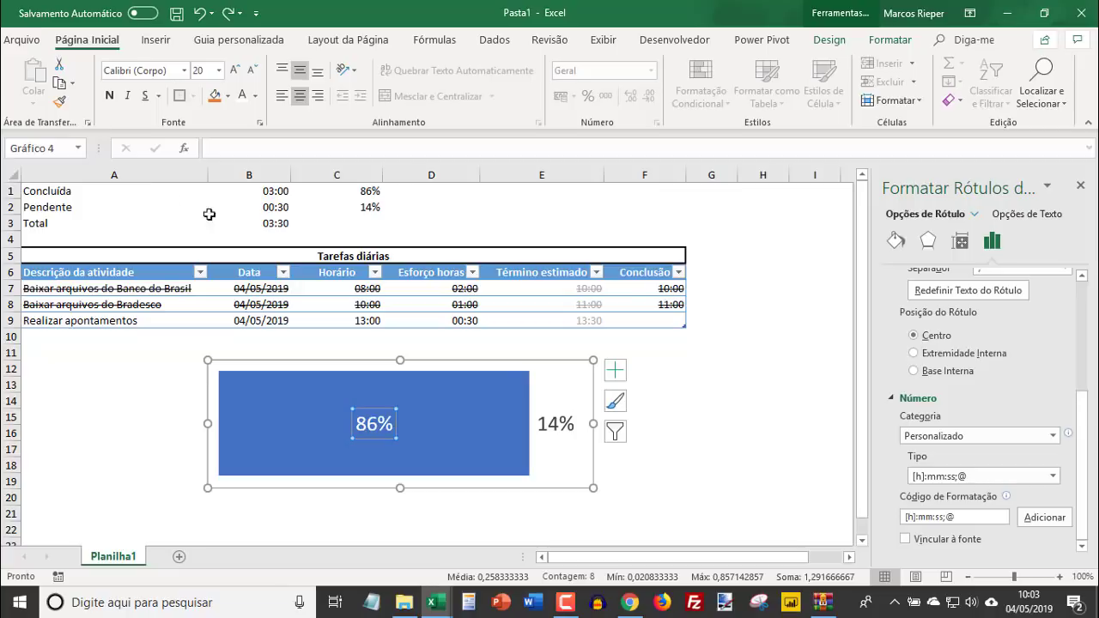
pyautogui.moveTo(369, 209); pyautogui.dragTo(53, 189)
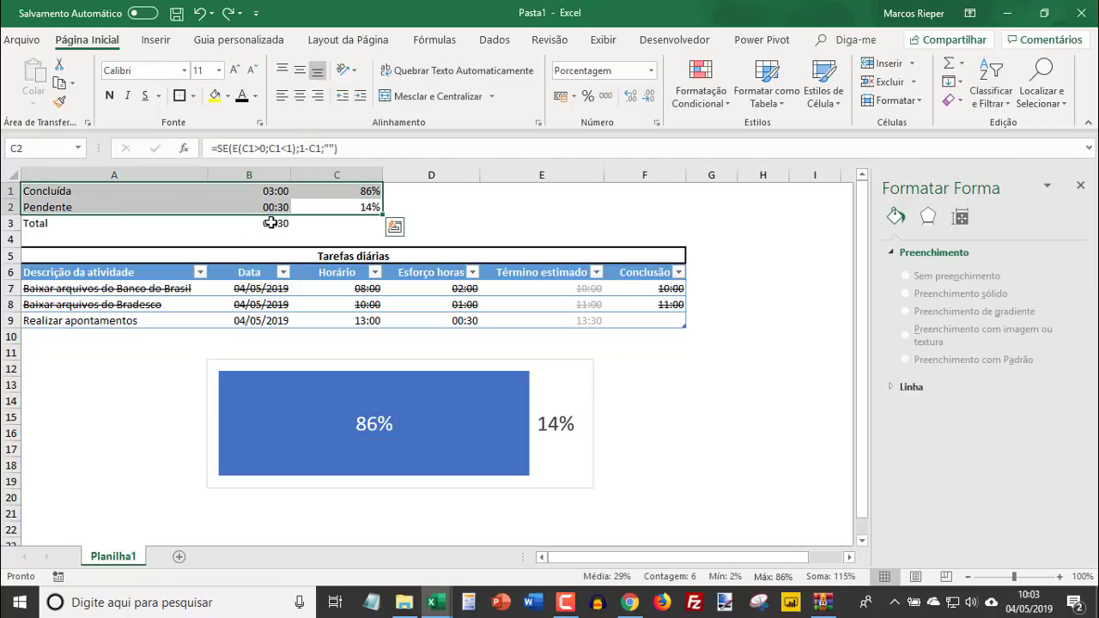
pyautogui.keyDown('ctrl'); pyautogui.moveTo(270, 222); pyautogui.dragTo(75, 220); pyautogui.keyUp('ctrl')
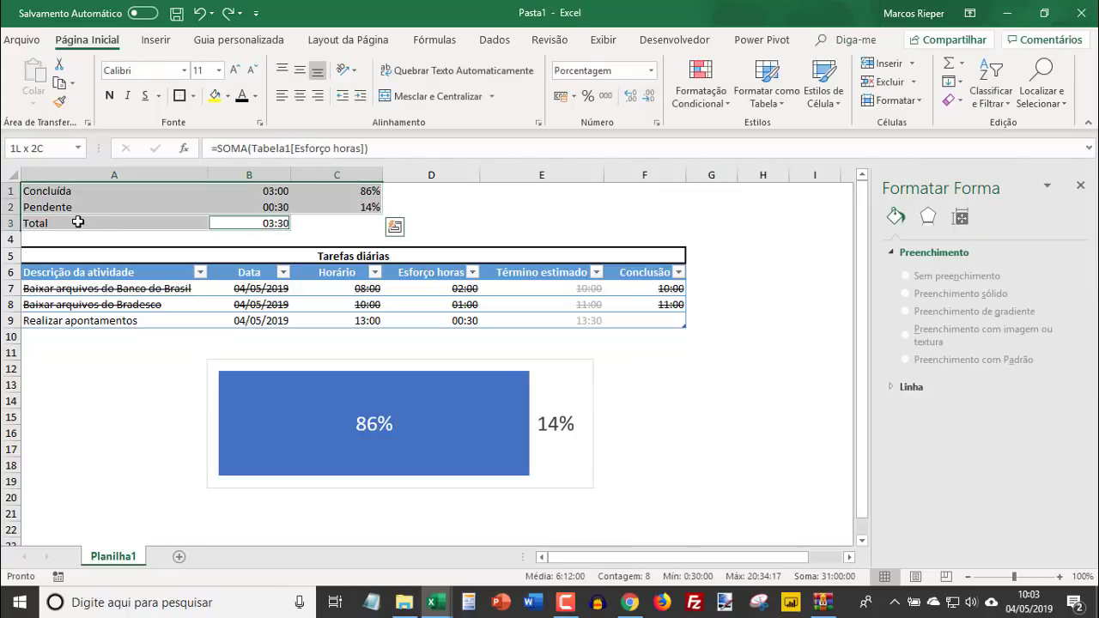
pyautogui.click(256, 96)
pyautogui.click(242, 160)
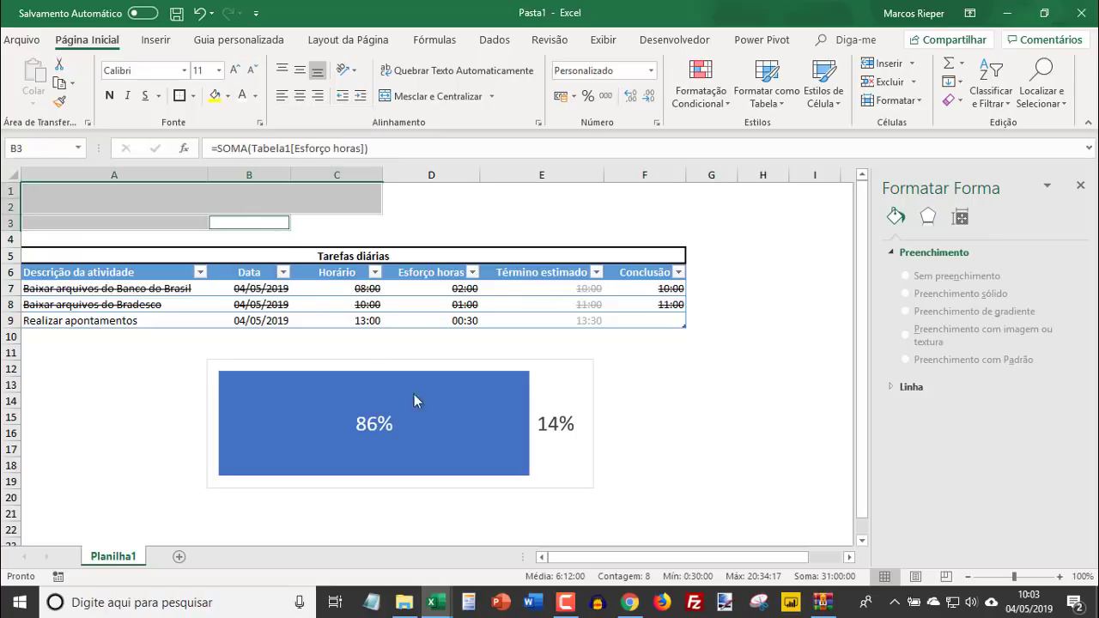
pyautogui.click(669, 387)
# - Move the chart above the Tarefas diárias table and resize it to span columns A to F across about rows 1 to 4
pyautogui.click(574, 371)
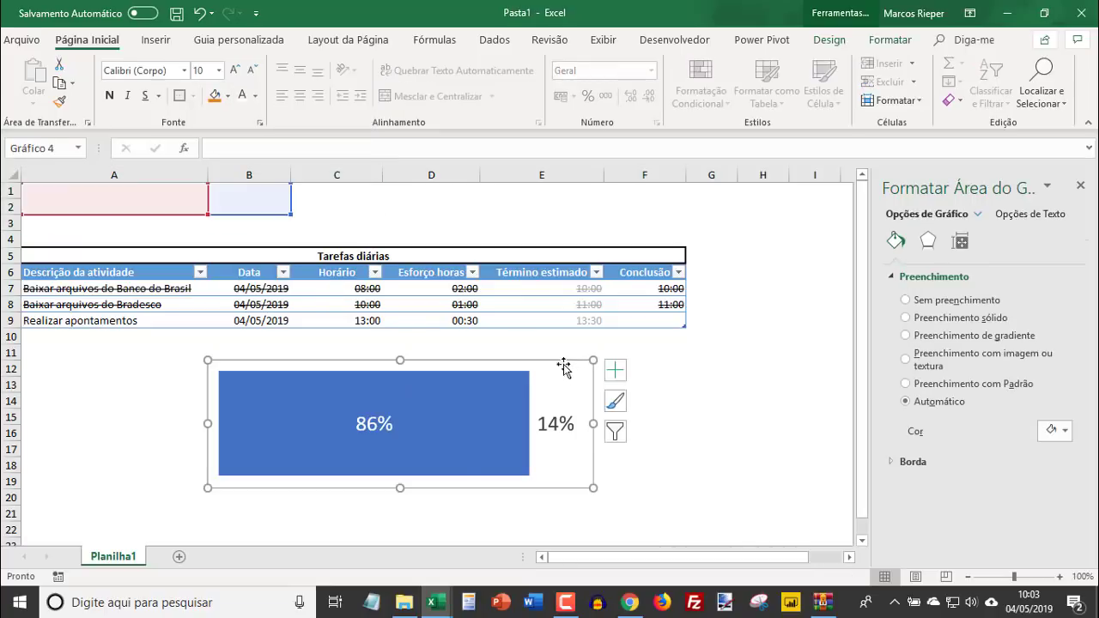
pyautogui.moveTo(562, 368); pyautogui.dragTo(383, 194)
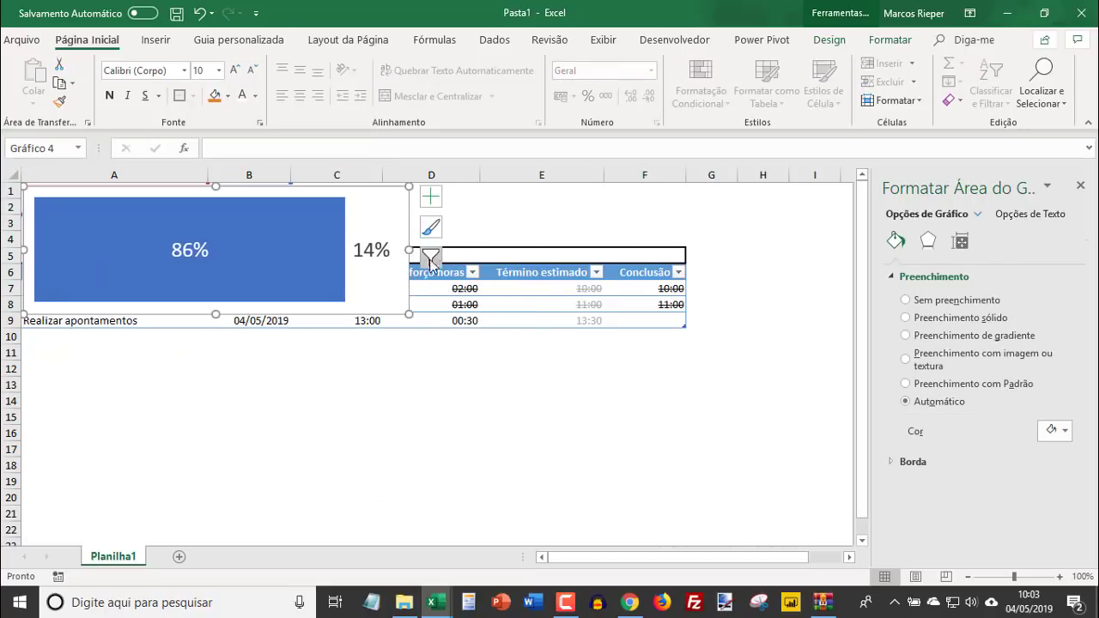
pyautogui.moveTo(216, 315); pyautogui.dragTo(221, 237)
pyautogui.moveTo(421, 212); pyautogui.dragTo(685, 216)
pyautogui.click(572, 403)
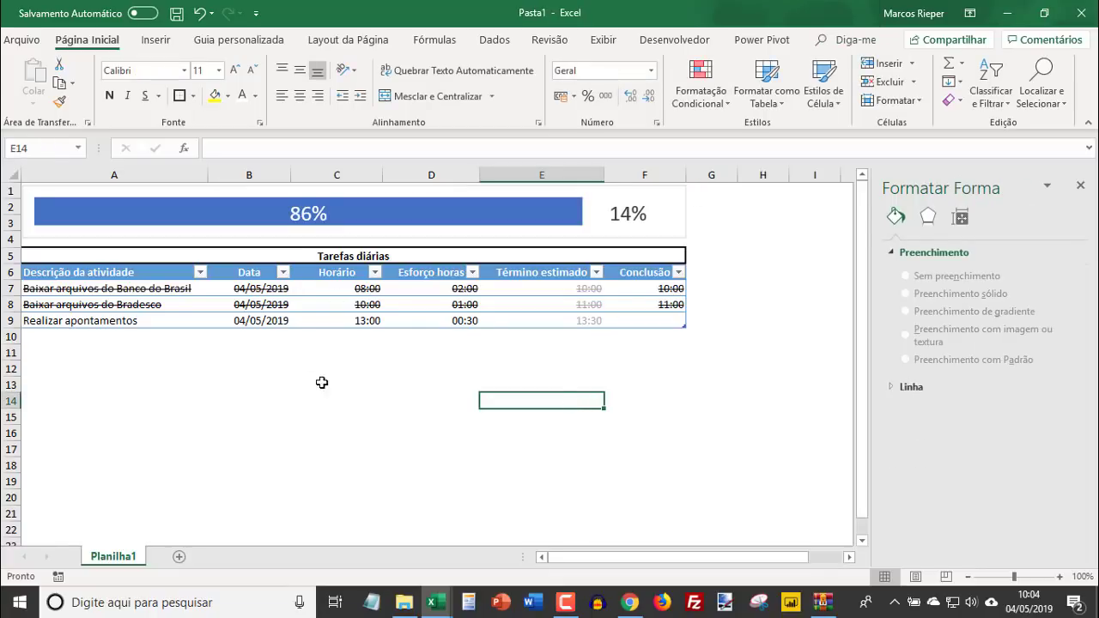
pyautogui.click(331, 383)
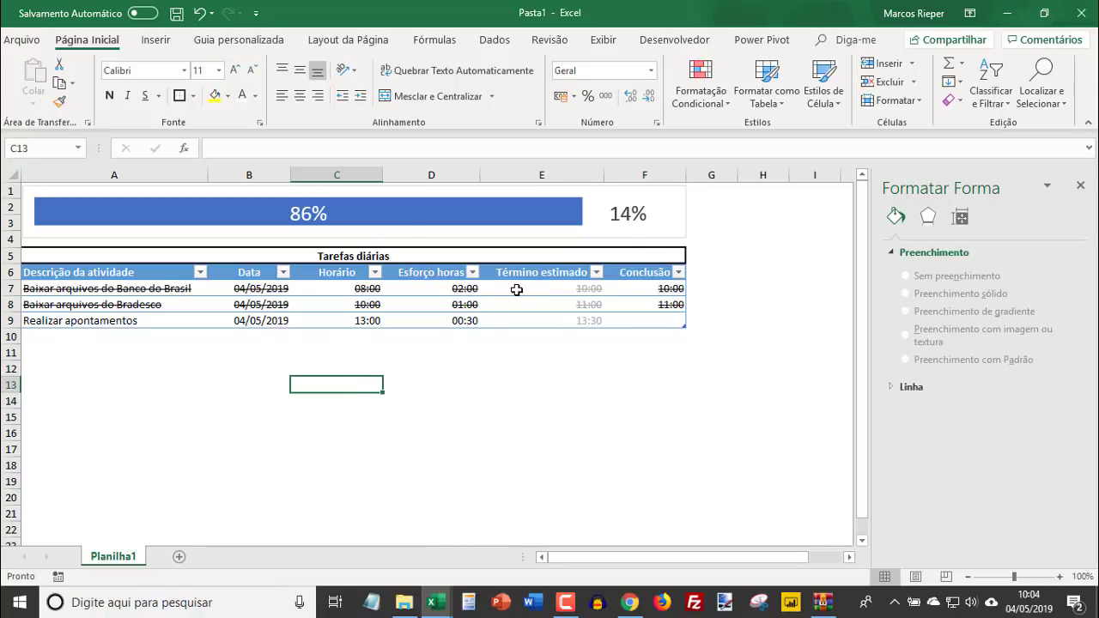
# - Set the chart area's border to Sem linha and close the formatting pane
pyautogui.click(684, 224)
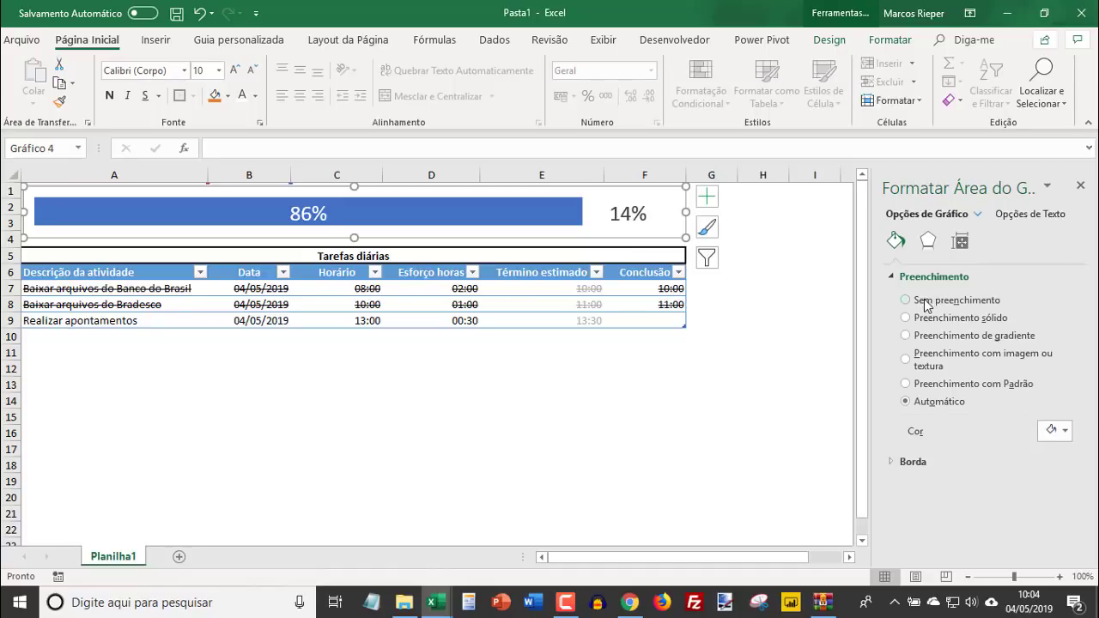
pyautogui.rightClick(684, 227)
pyautogui.click(752, 546)
pyautogui.click(928, 242)
pyautogui.click(896, 242)
pyautogui.click(894, 278)
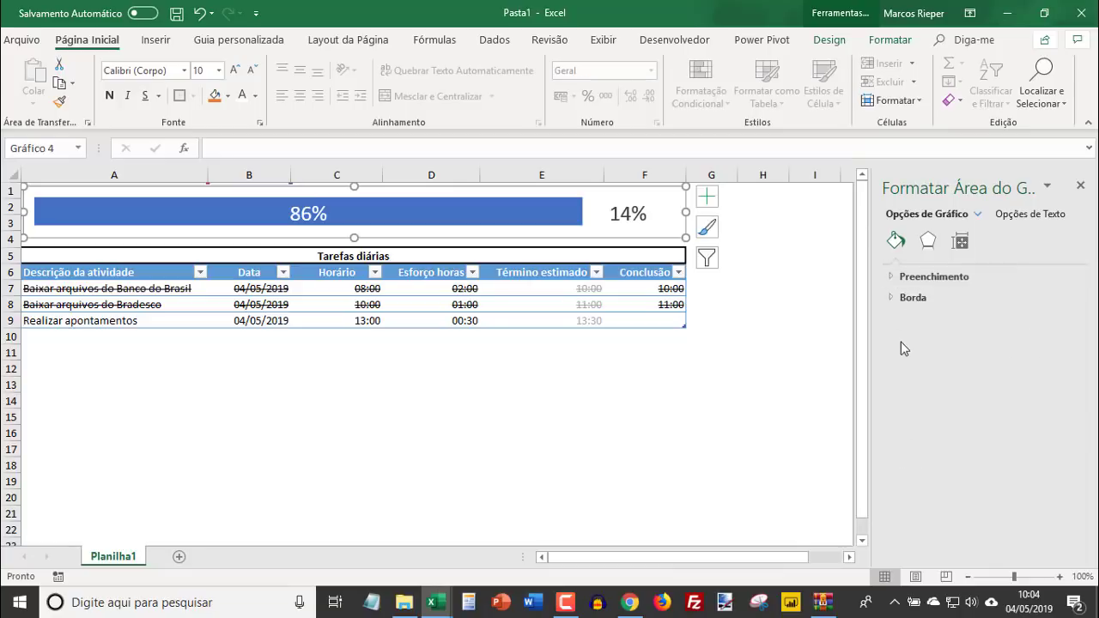
pyautogui.click(891, 297)
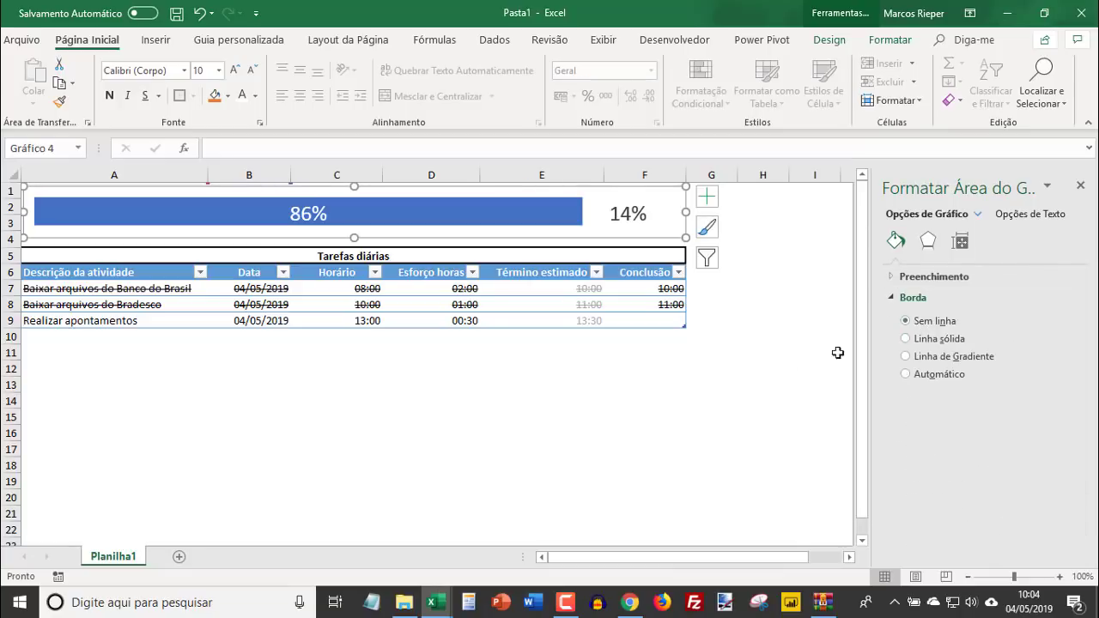
pyautogui.click(757, 372)
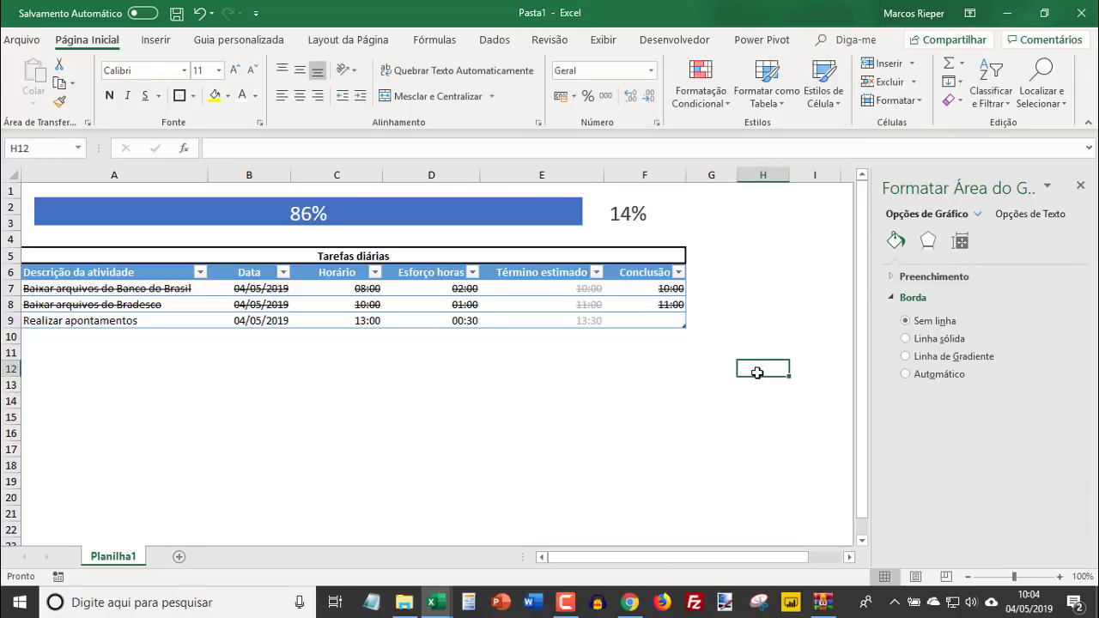
pyautogui.click(465, 288)
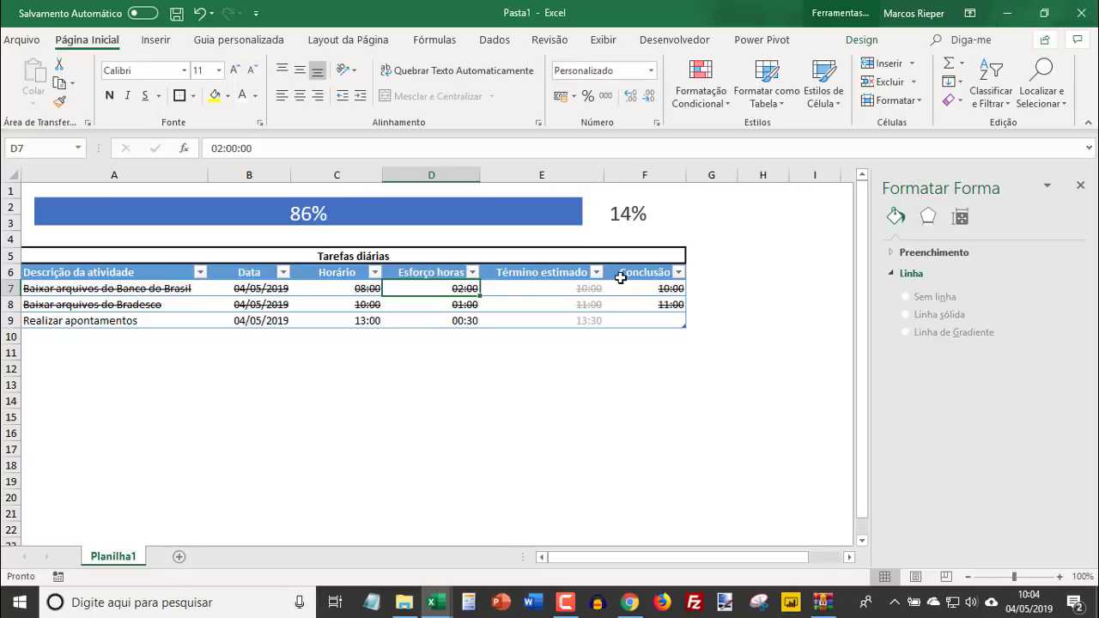
pyautogui.click(1079, 185)
# - Clear the Conclusão times of the first two tasks in F7:F8
pyautogui.moveTo(685, 294)
pyautogui.mouseDown()
pyautogui.moveTo(660, 292)
pyautogui.moveTo(681, 298)
pyautogui.mouseUp()
pyautogui.press('Delete')
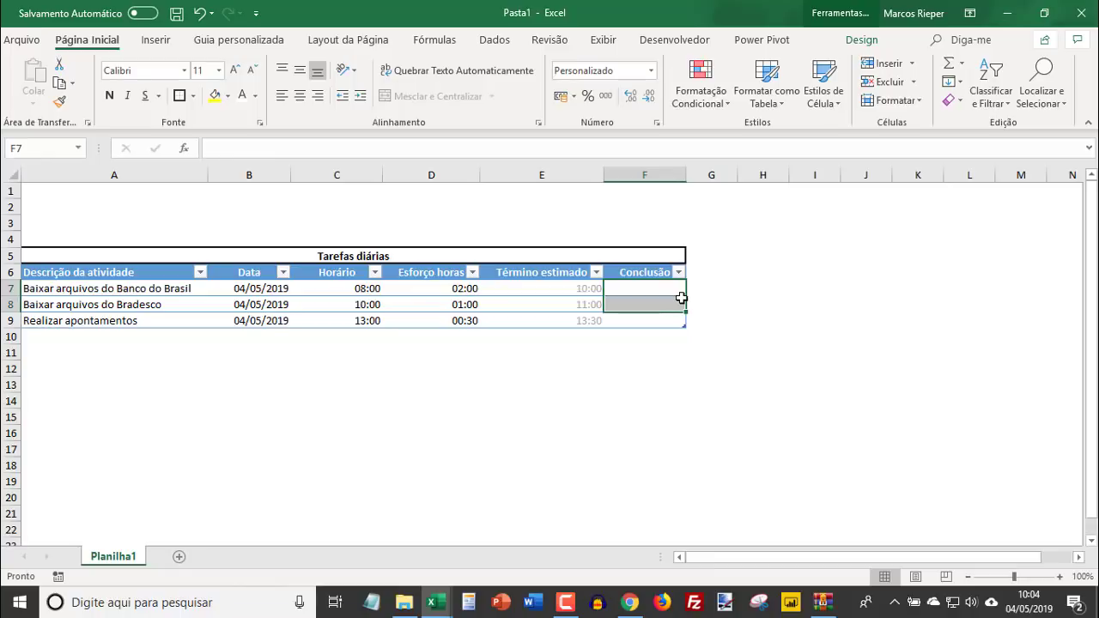
pyautogui.press('Down')
pyautogui.press('Down')
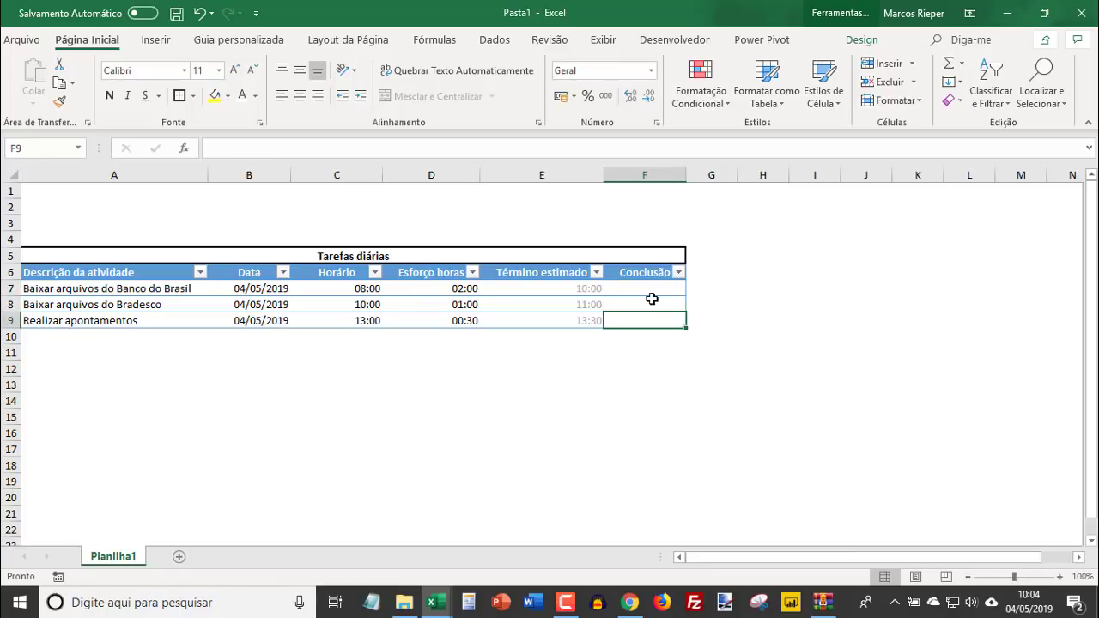
# - Enter the Conclusão times 11:00 for Baixar arquivos do Bradesco in F8 and 10:00 for Baixar arquivos do Banco do Brasil in F7
pyautogui.click(653, 298)
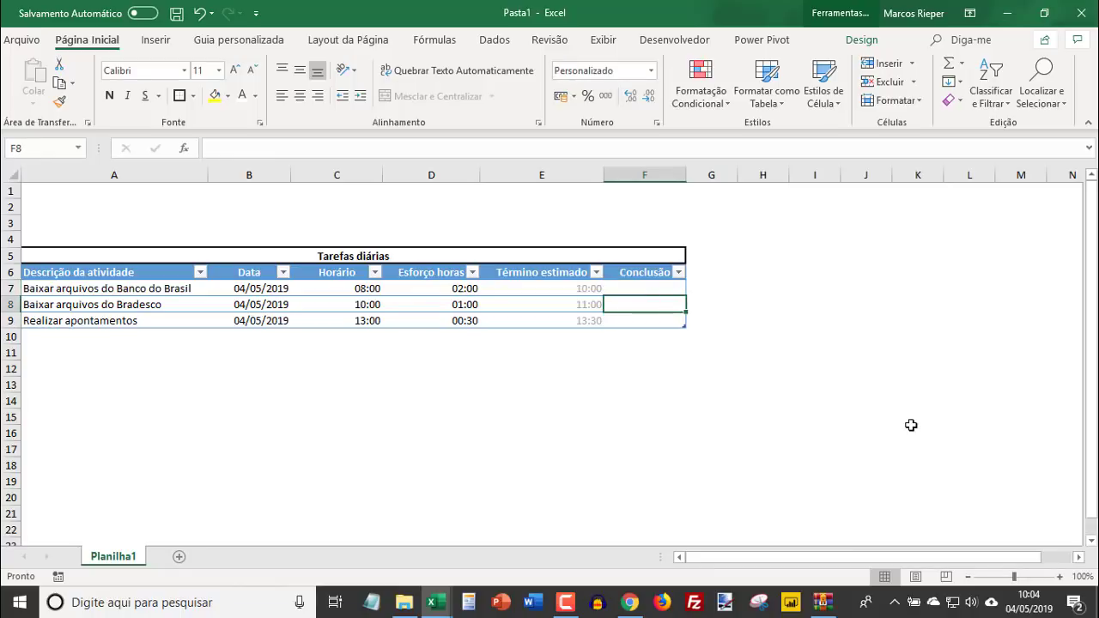
pyautogui.write('11:')
pyautogui.write('00')
pyautogui.press('Return')
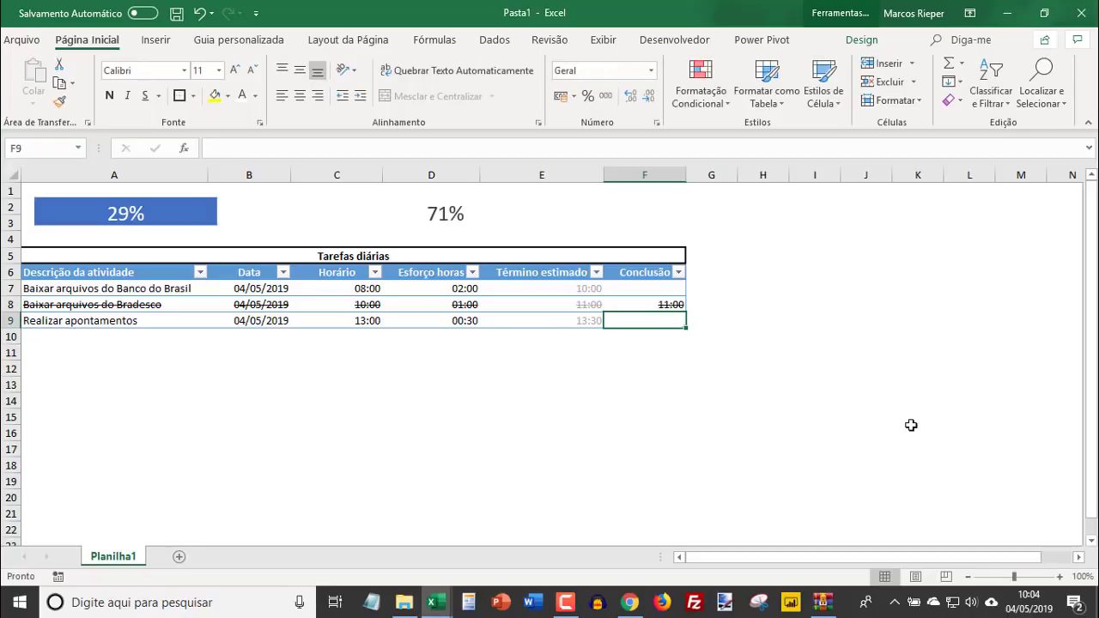
pyautogui.press('Up')
pyautogui.press('Up')
pyautogui.write('10:00')
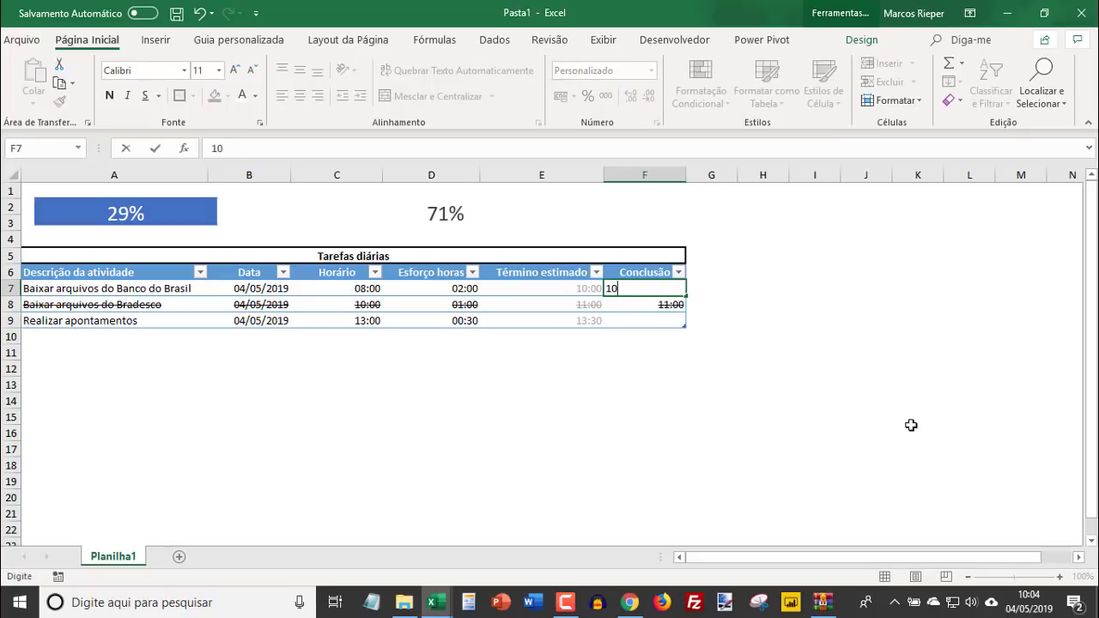
pyautogui.press('Return')
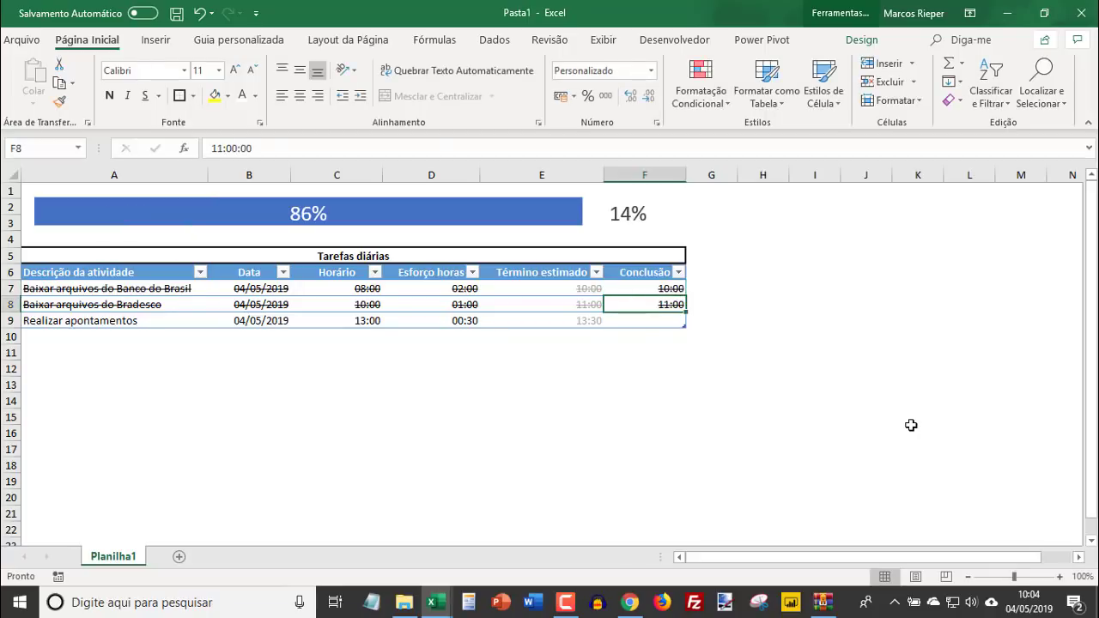
# - Enter 13:30 as the Conclusão time of Realizar apontamentos in F9
pyautogui.press('Down')
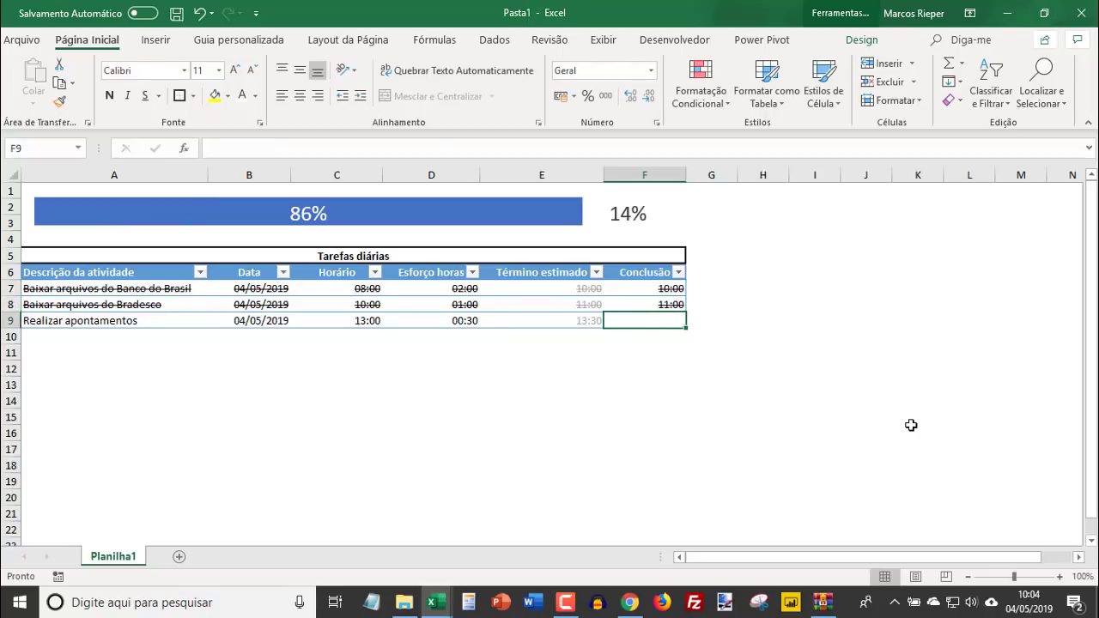
pyautogui.write('13:30')
pyautogui.press('Return')
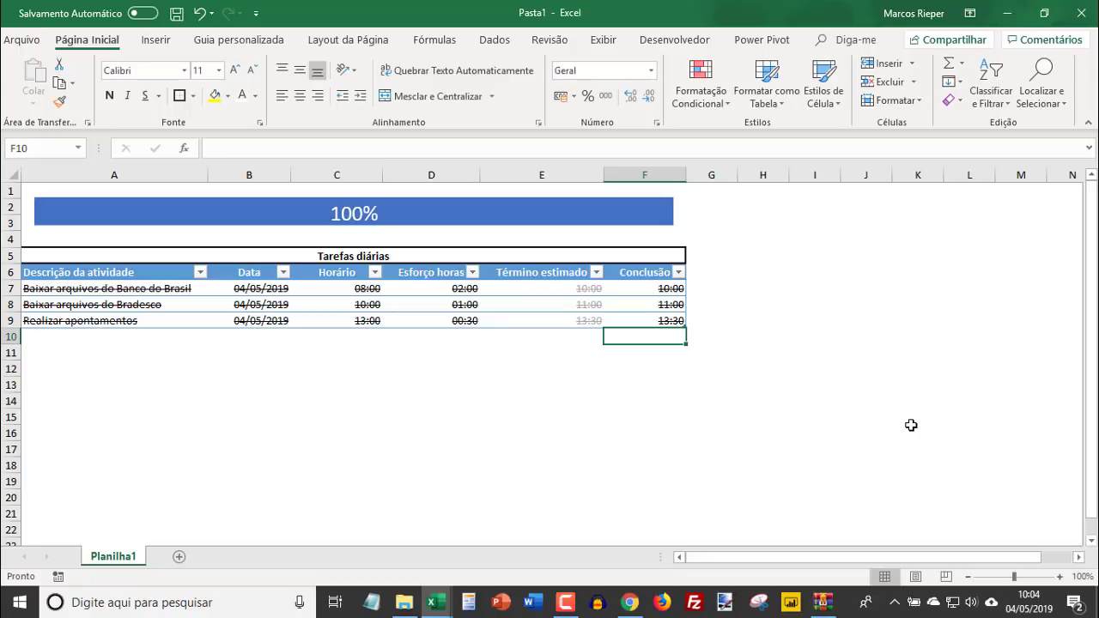